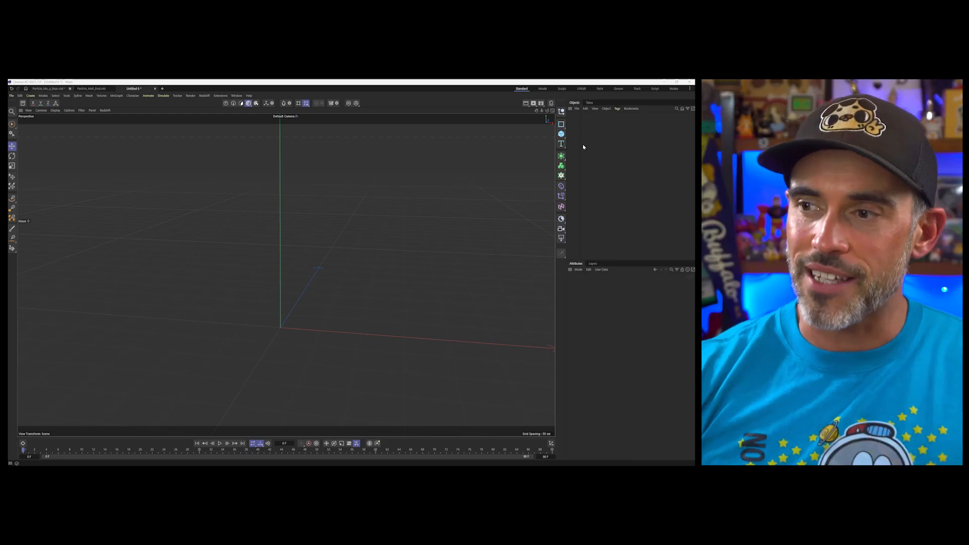
# Add a 3D text object and give it a depth of 50 cm and middle alignment
pyautogui.click(561, 144)
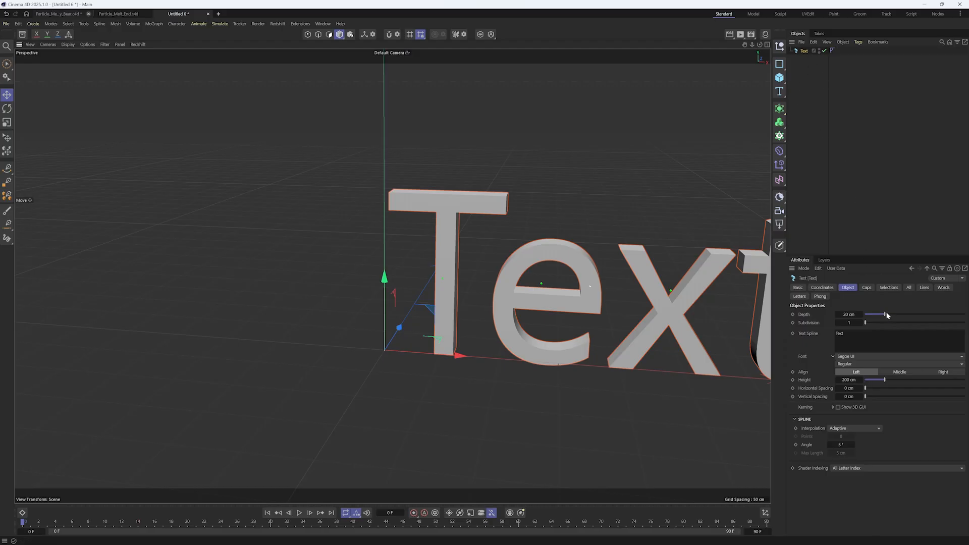
pyautogui.moveTo(888, 316); pyautogui.dragTo(916, 314)
pyautogui.click(900, 372)
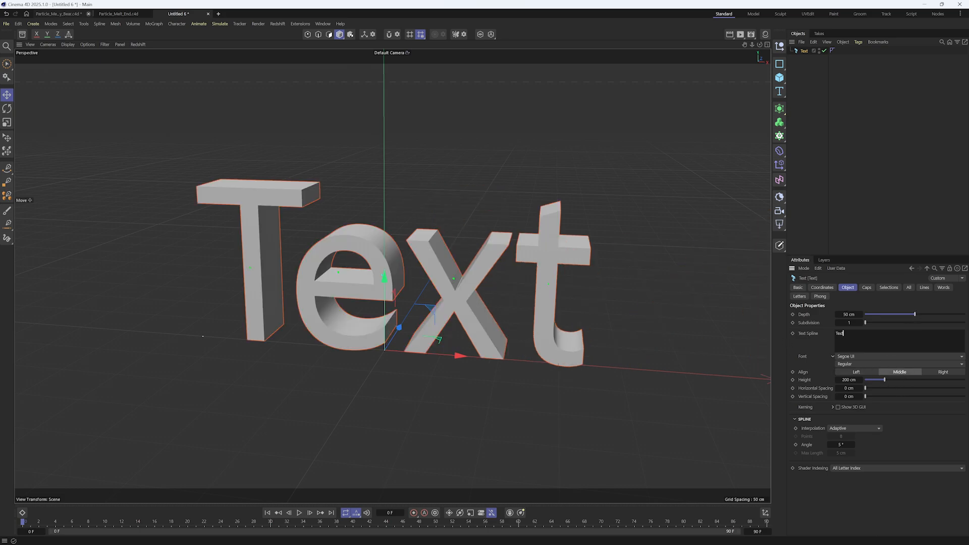
# Change the text to the letter A with a height of 250 cm and the Ruika font
pyautogui.moveTo(879, 381); pyautogui.dragTo(892, 384)
pyautogui.moveTo(640, 351); pyautogui.dragTo(640, 349)
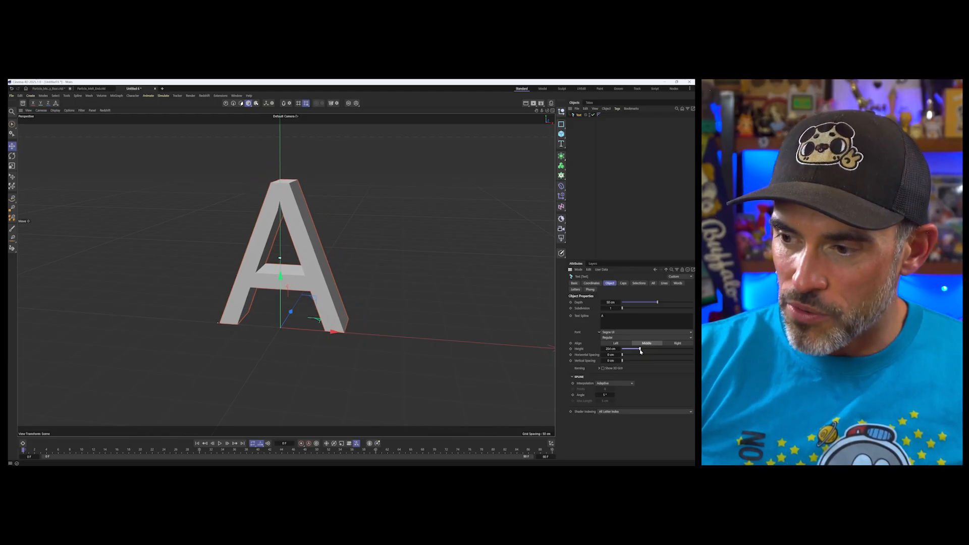
pyautogui.doubleClick(611, 349)
pyautogui.write('250')
pyautogui.press('Return')
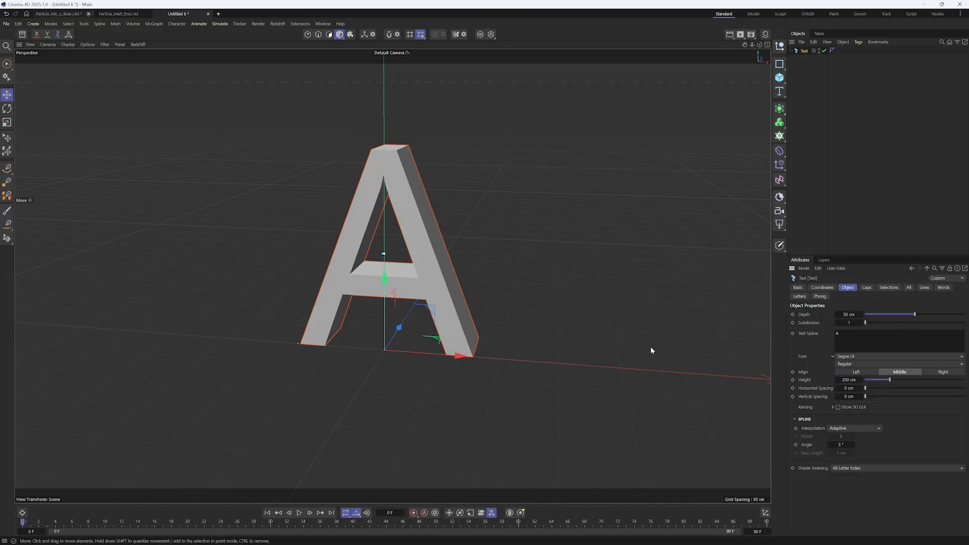
pyautogui.click(853, 356)
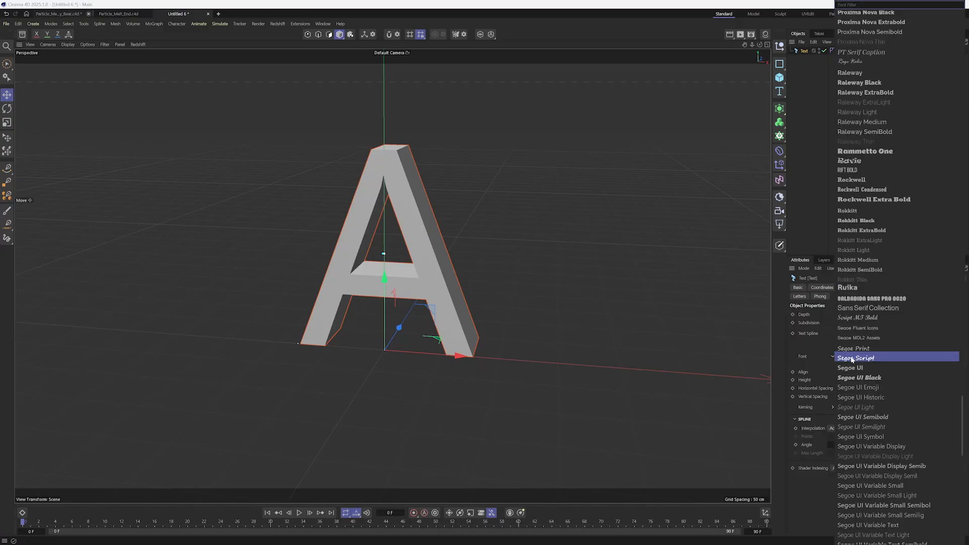
pyautogui.click(862, 288)
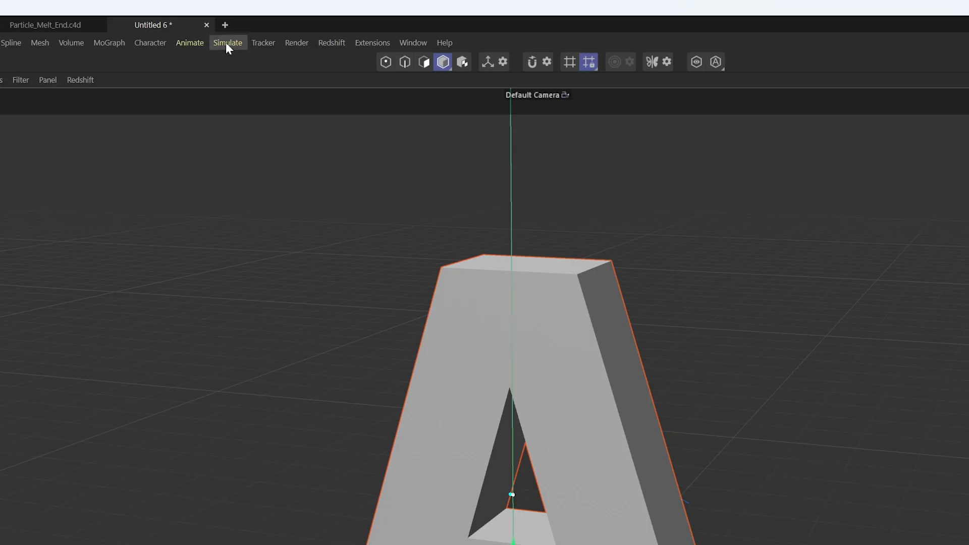
# Create a Mesh Emitter from the selected letter and view the emitter and its particle group
pyautogui.click(220, 24)
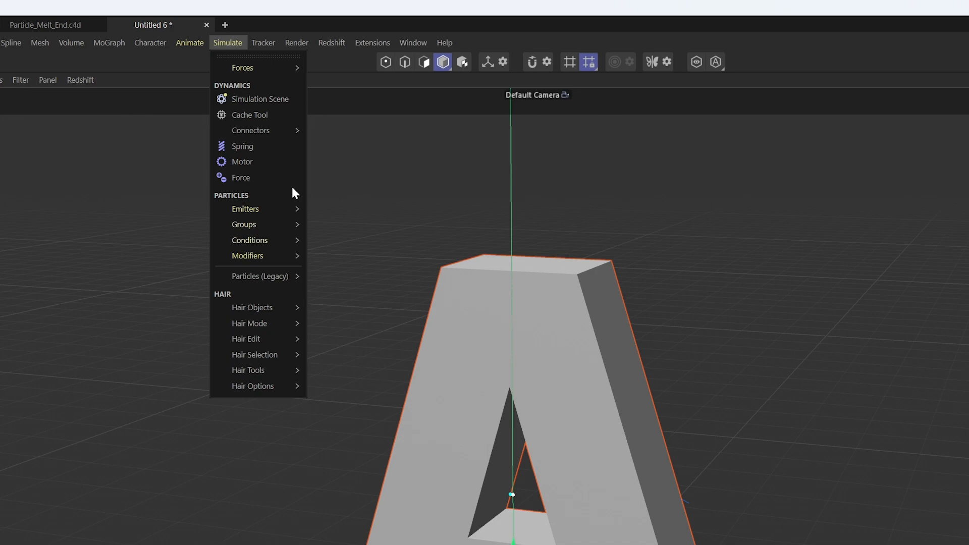
pyautogui.moveTo(266, 210)
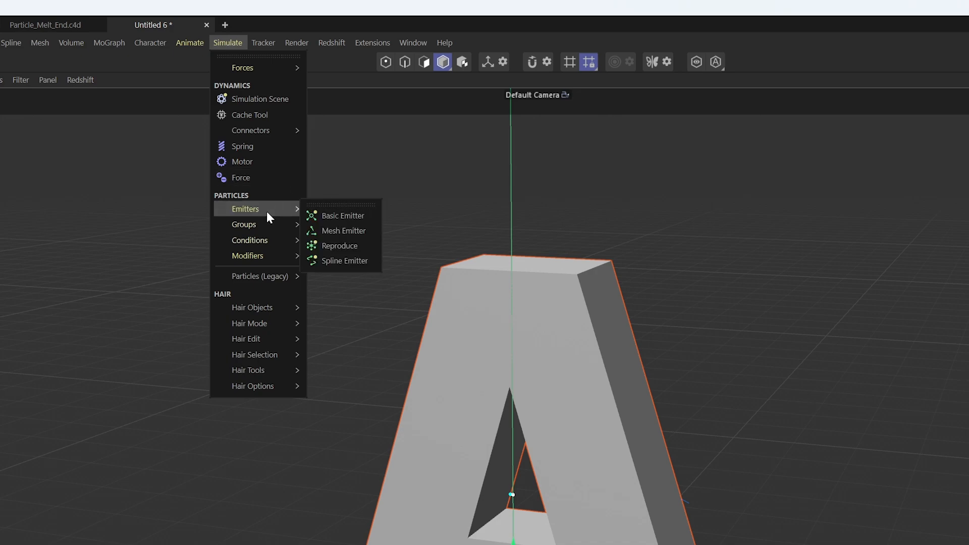
pyautogui.click(361, 234)
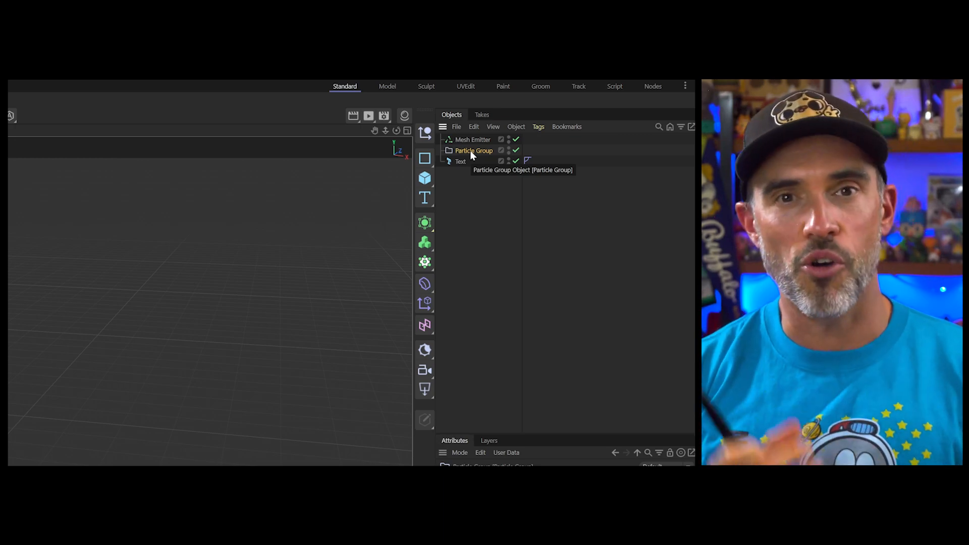
pyautogui.click(484, 139)
pyautogui.click(475, 150)
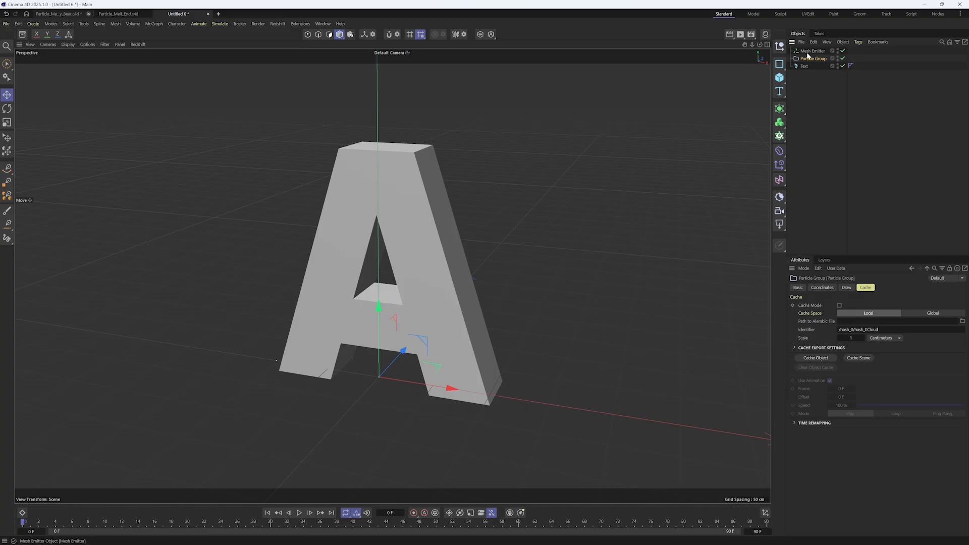
# Play the simulation, switch the Mesh Emitter's mode to Volume and set its particle speed to 0 cm
pyautogui.click(299, 513)
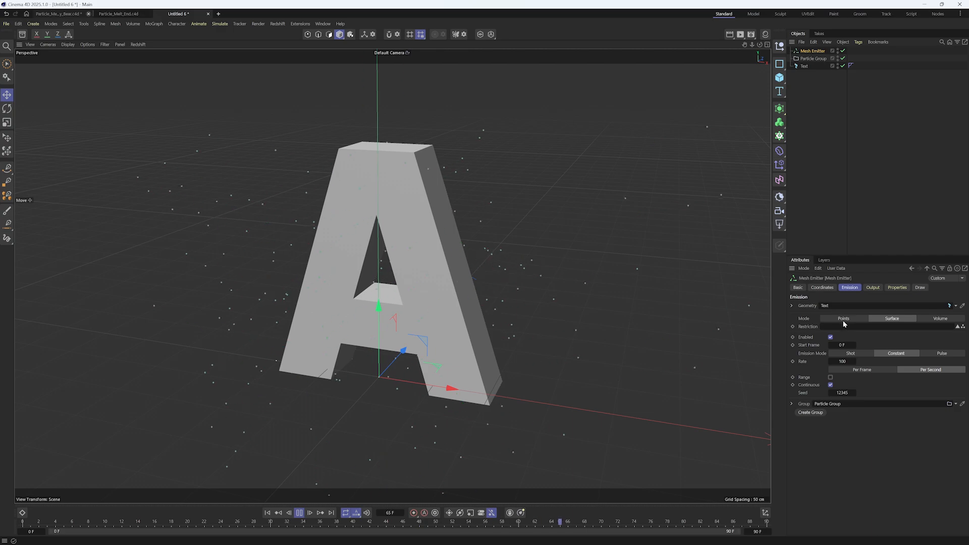
pyautogui.click(943, 319)
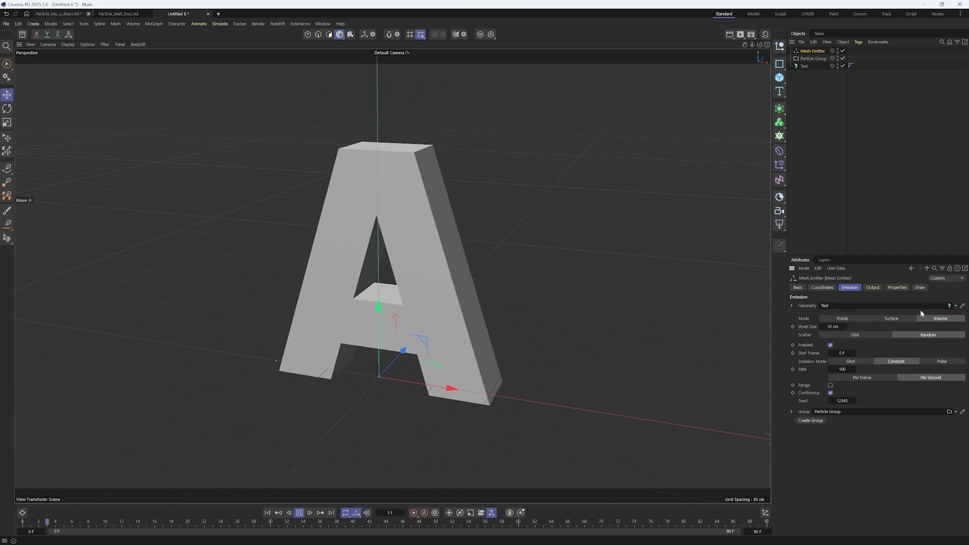
pyautogui.click(896, 288)
pyautogui.click(861, 347)
pyautogui.write('00')
pyautogui.press('Return')
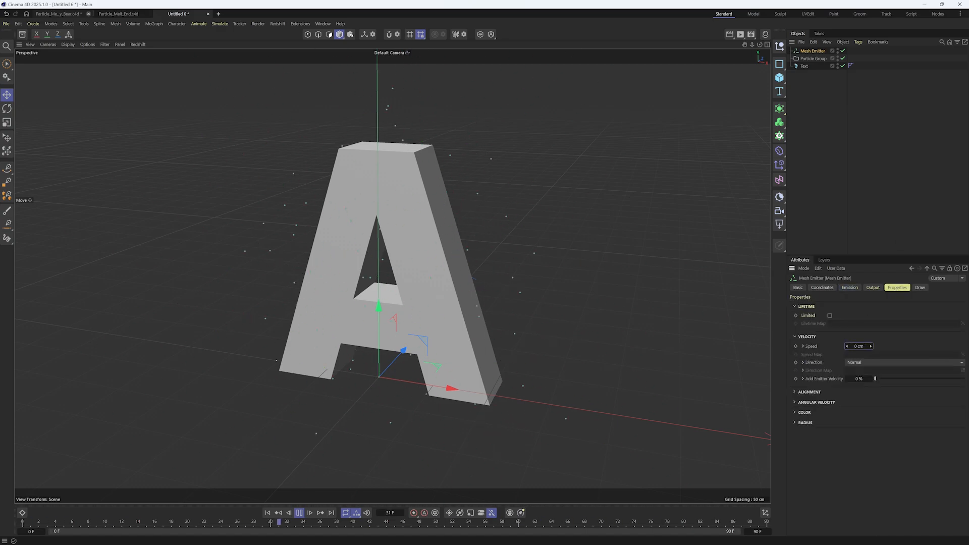
pyautogui.click(850, 288)
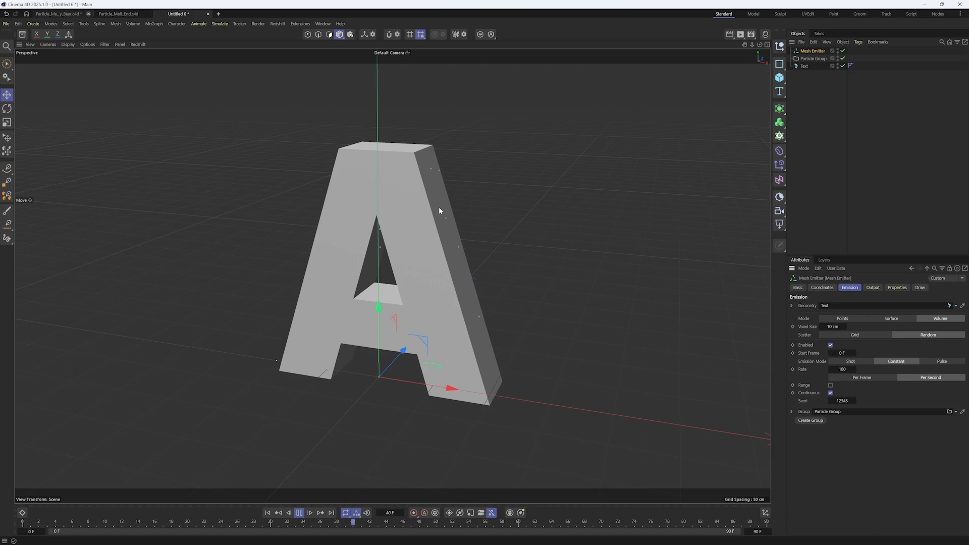
# Add a Display tag to the text object and set its shading mode to Lines
pyautogui.click(805, 66)
pyautogui.rightClick(804, 67)
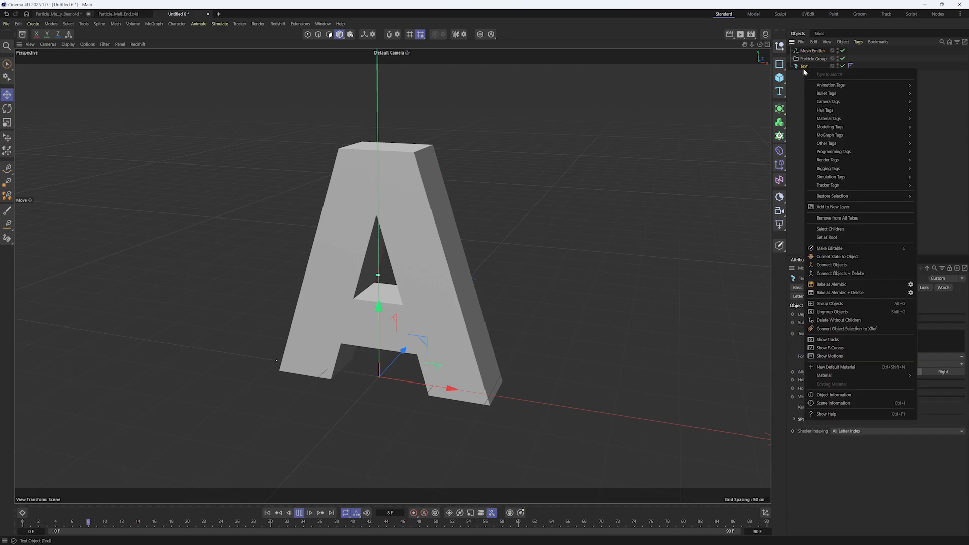
pyautogui.write('dis')
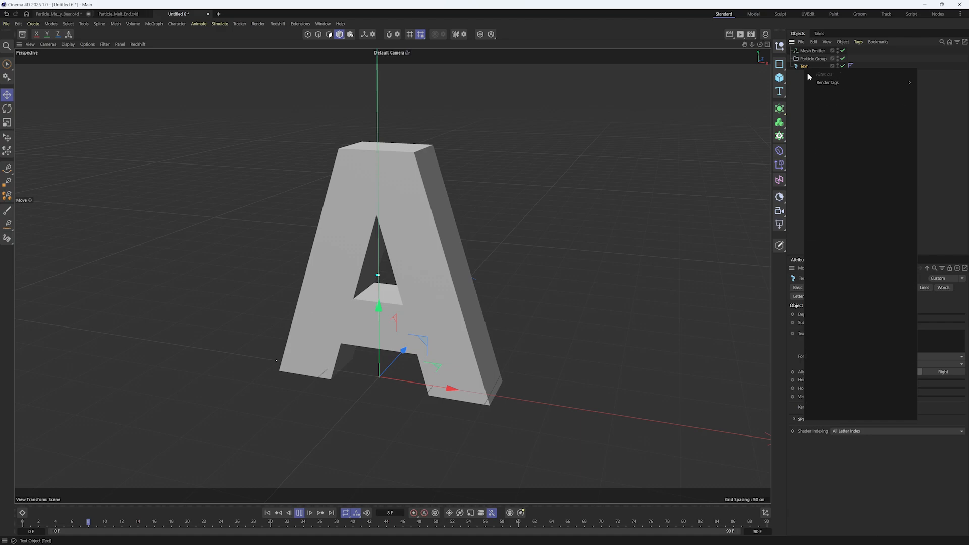
pyautogui.moveTo(854, 89)
pyautogui.click(932, 84)
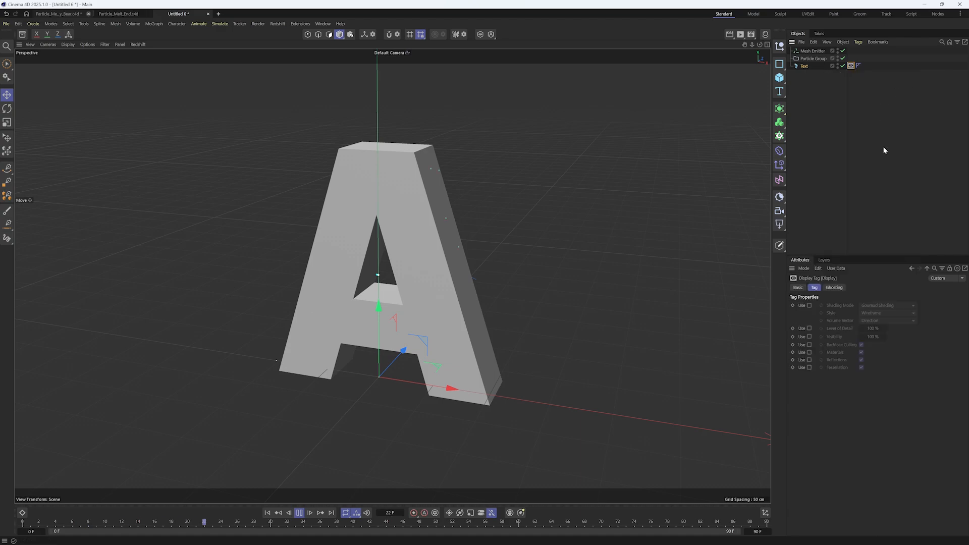
pyautogui.click(809, 306)
pyautogui.click(891, 306)
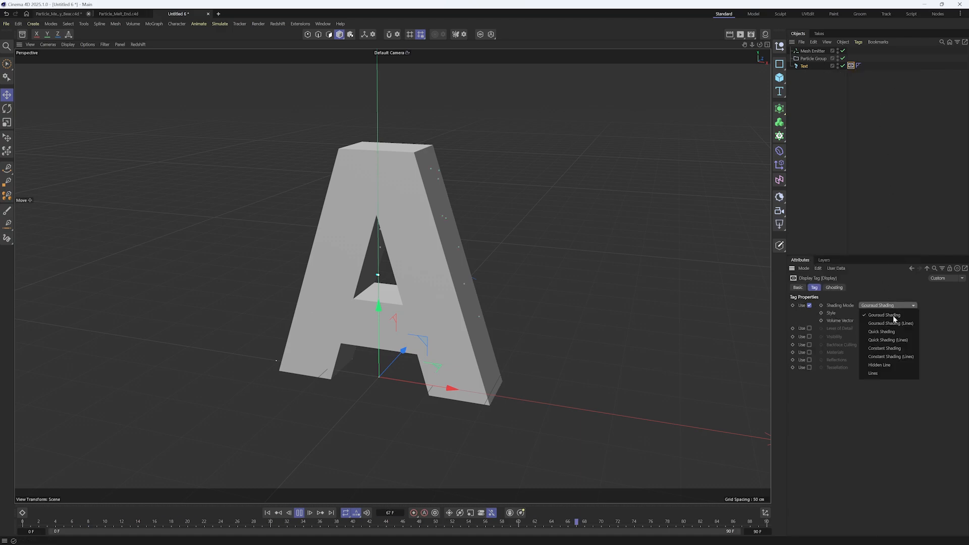
pyautogui.click(900, 374)
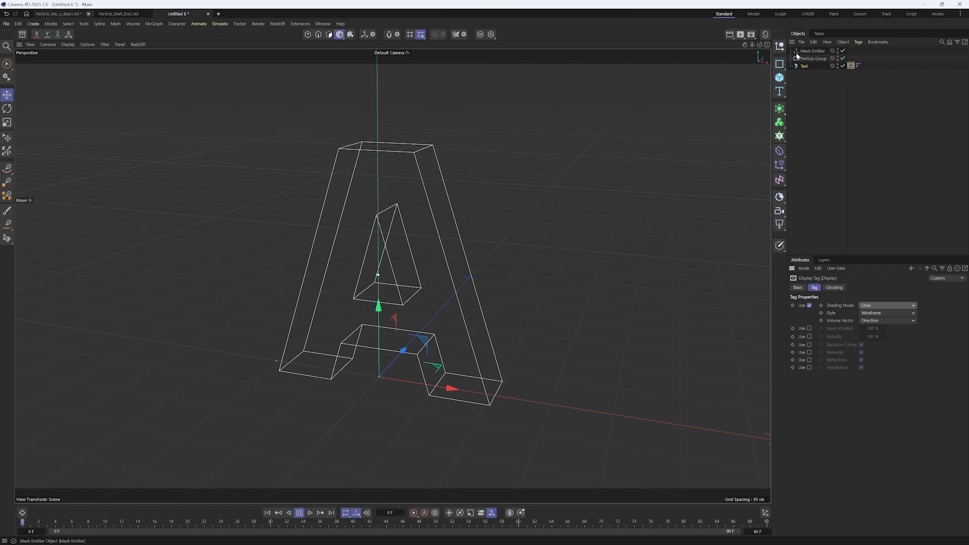
# Set the Mesh Emitter's emission mode to Shot with a count of 50000
pyautogui.click(813, 51)
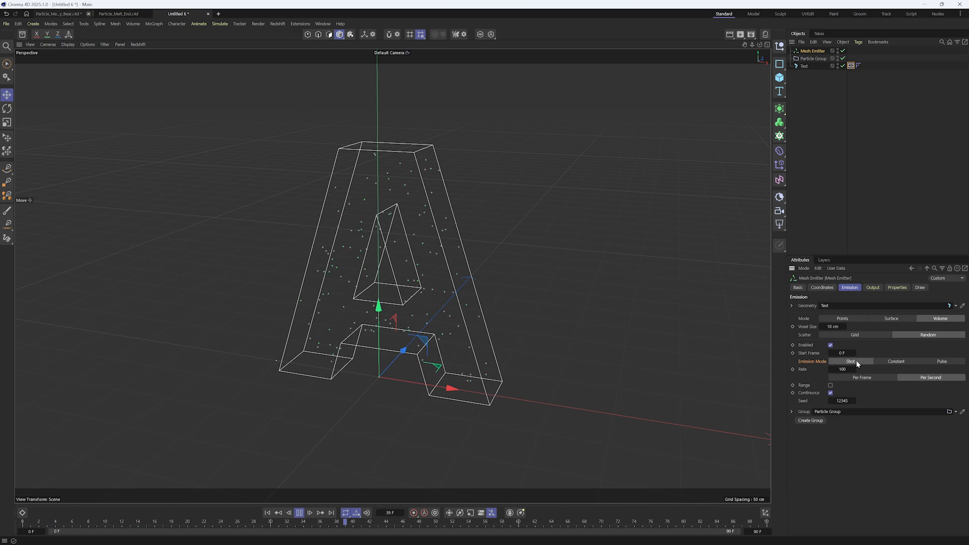
pyautogui.click(850, 362)
pyautogui.click(840, 369)
pyautogui.write('50000')
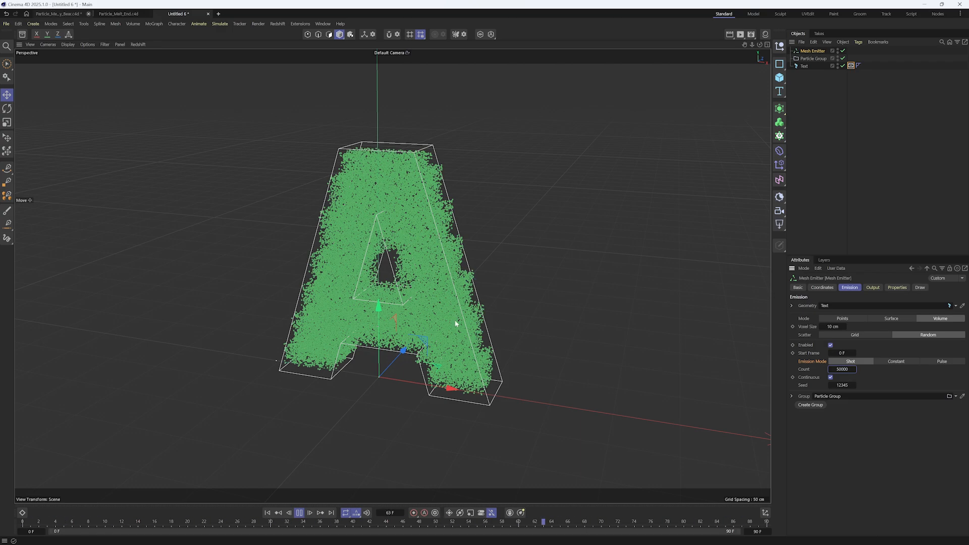
# Reduce the Mesh Emitter's voxel size to 1 cm
pyautogui.click(834, 327)
pyautogui.write('1')
pyautogui.press('Return')
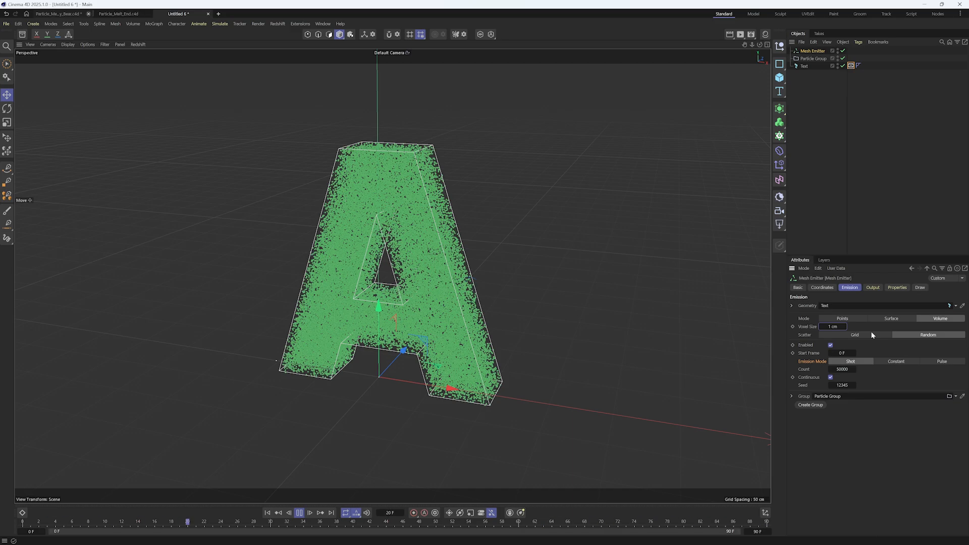
pyautogui.moveTo(478, 277)
pyautogui.keyDown('alt'); pyautogui.mouseDown()
pyautogui.moveTo(528, 253)
pyautogui.moveTo(621, 248)
pyautogui.moveTo(449, 276)
pyautogui.moveTo(467, 273)
pyautogui.mouseUp(); pyautogui.keyUp('alt')
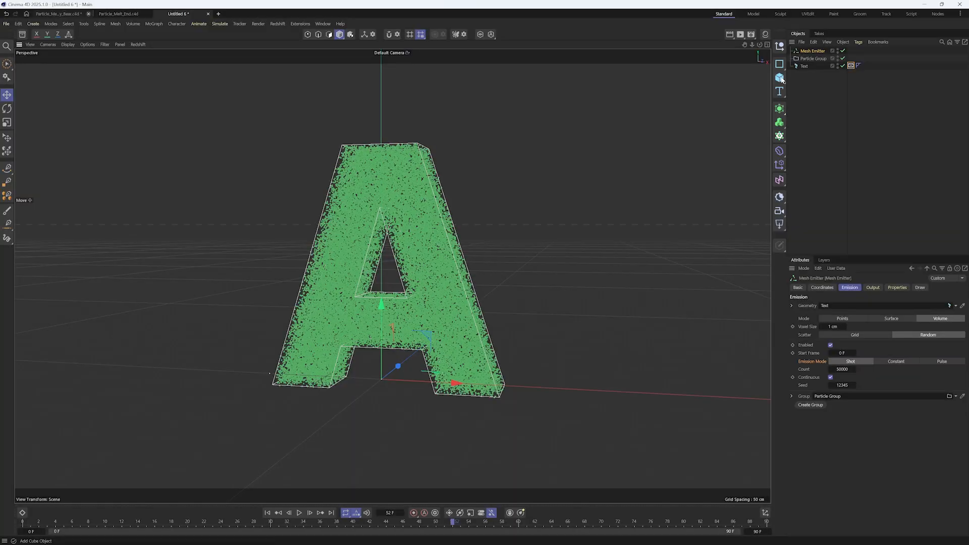
# Add a plane as a floor, place it below the text in the object list and scale it up
pyautogui.click(782, 79)
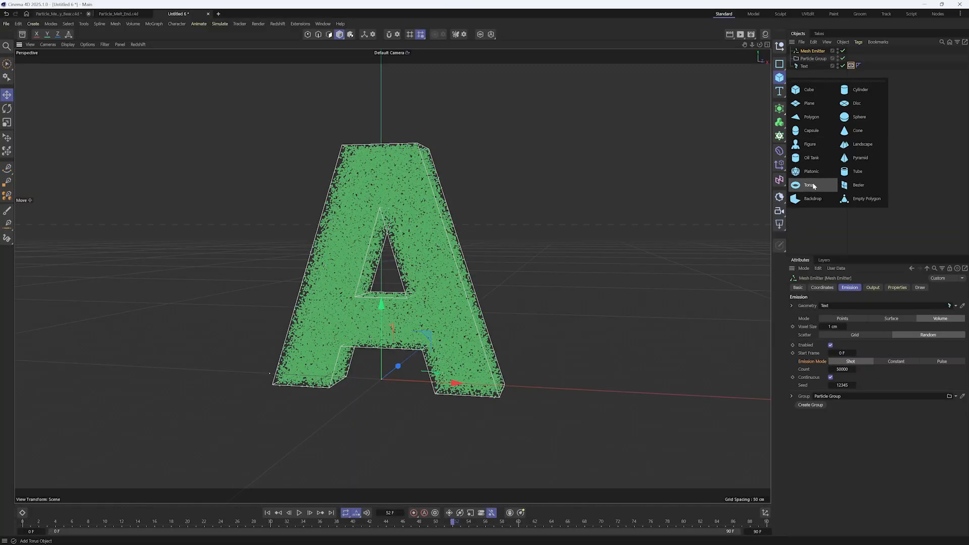
pyautogui.click(812, 104)
pyautogui.moveTo(805, 51); pyautogui.dragTo(813, 82)
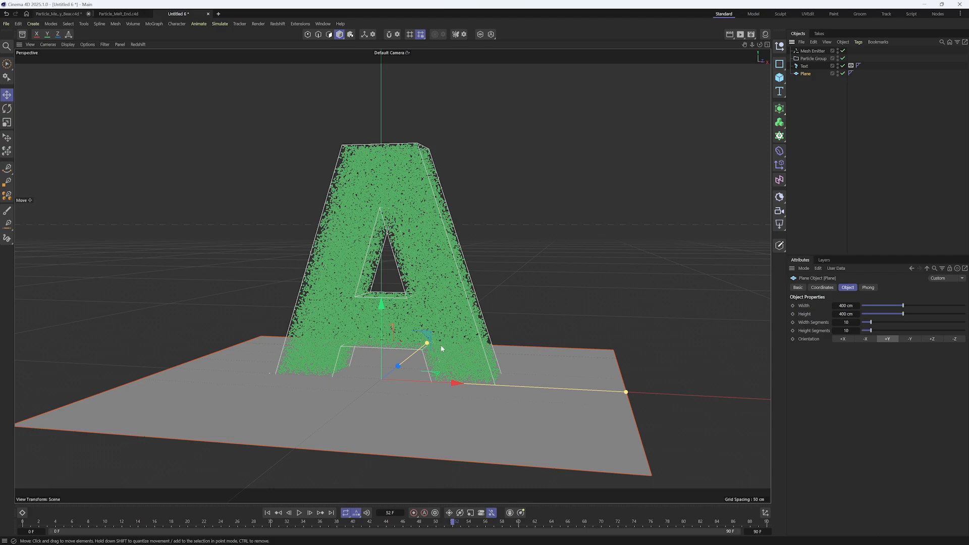
pyautogui.press('t')
pyautogui.moveTo(395, 417); pyautogui.dragTo(516, 383)
pyautogui.press('e')
# Raise the letter A above the floor plane, tilt it sideways and return to frame 0
pyautogui.click(802, 66)
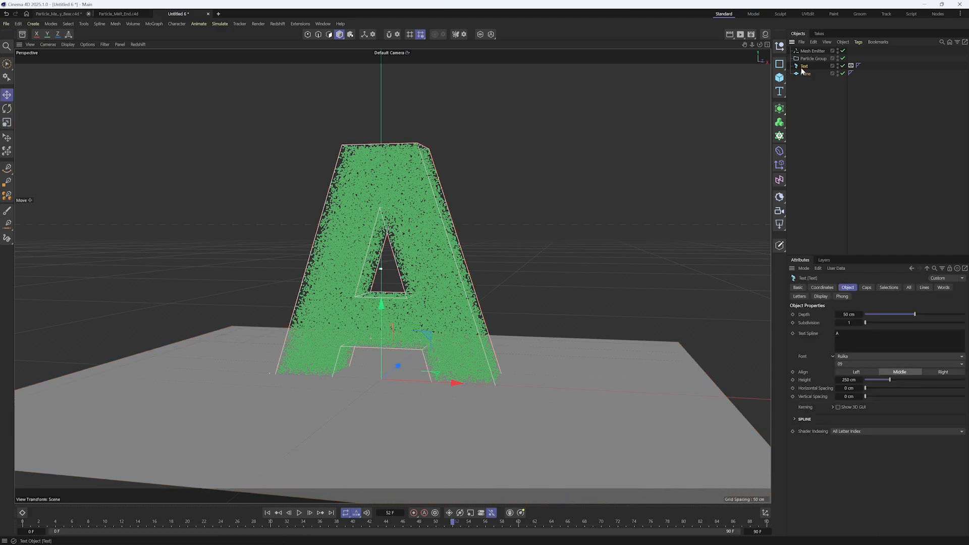
pyautogui.moveTo(382, 305); pyautogui.dragTo(466, 307)
pyautogui.press('r')
pyautogui.press('e')
pyautogui.click(269, 513)
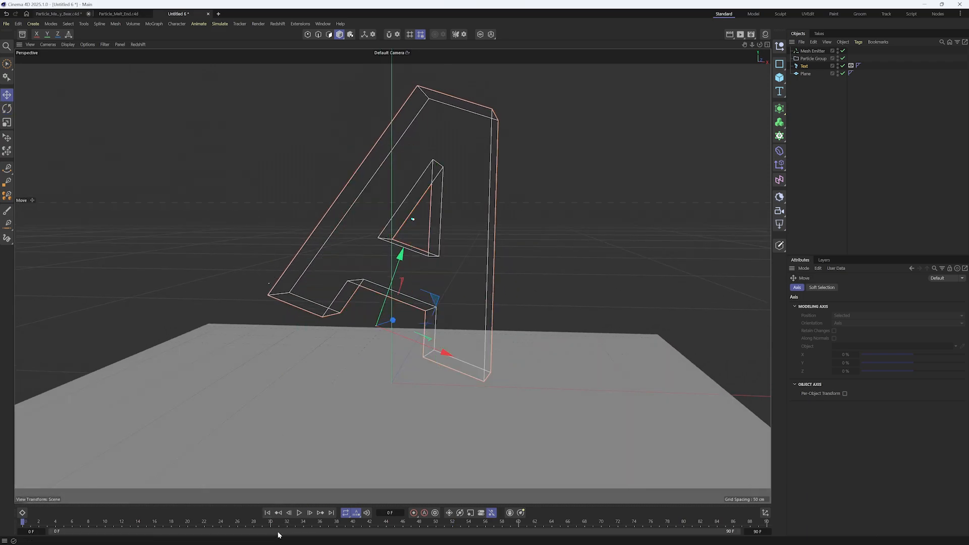
pyautogui.keyDown('alt'); pyautogui.moveTo(488, 252); pyautogui.dragTo(478, 280); pyautogui.keyUp('alt')
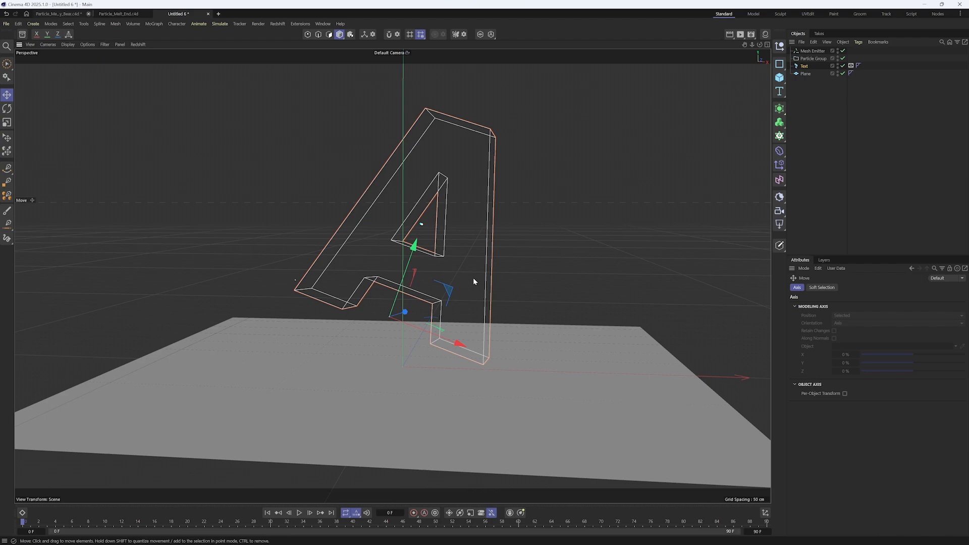
# Add a Gravity force, play the particle simulation to preview it and return to frame 0
pyautogui.click(220, 24)
pyautogui.moveTo(226, 39)
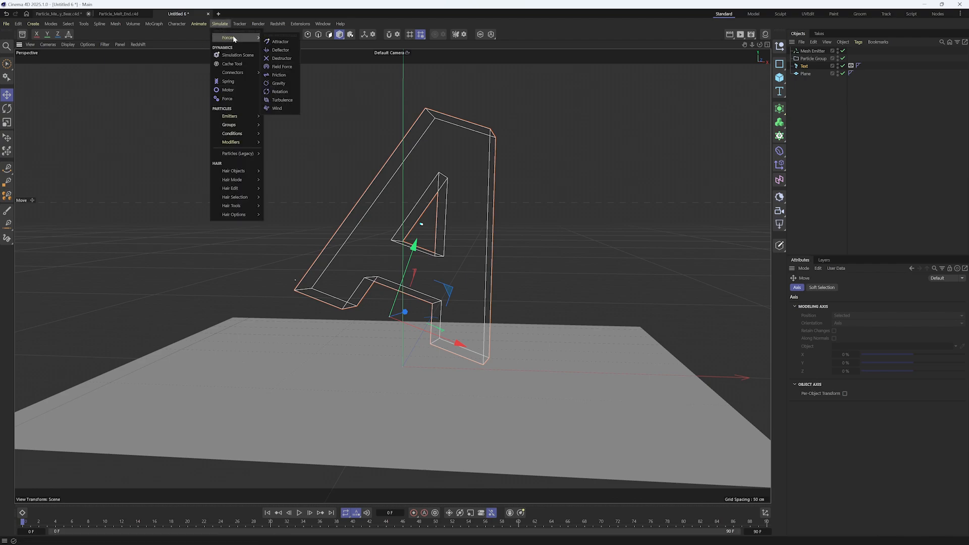
pyautogui.click(293, 85)
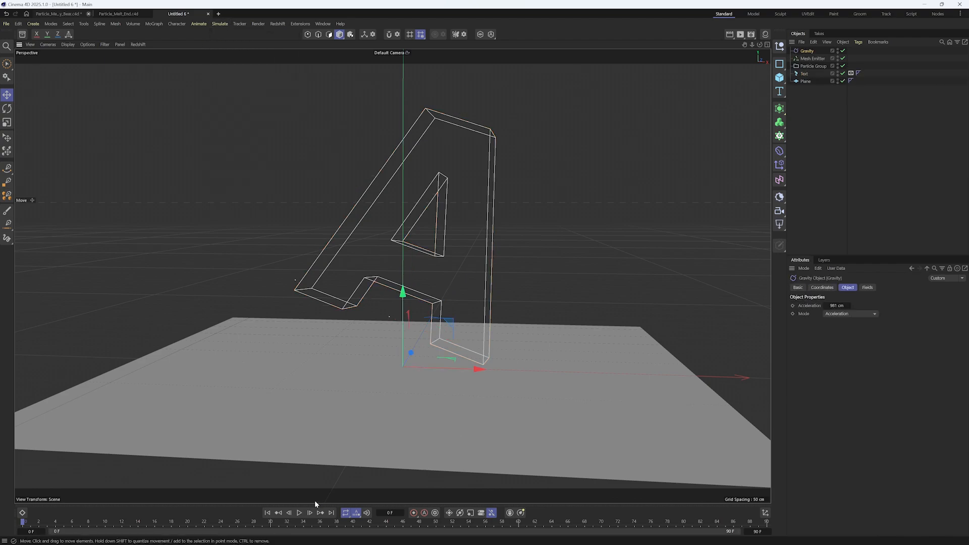
pyautogui.click(300, 513)
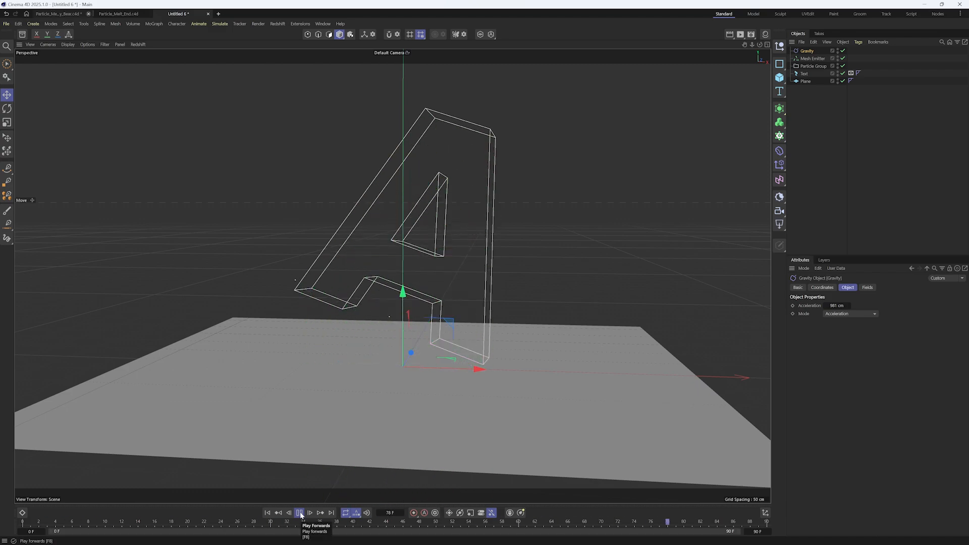
pyautogui.click(300, 513)
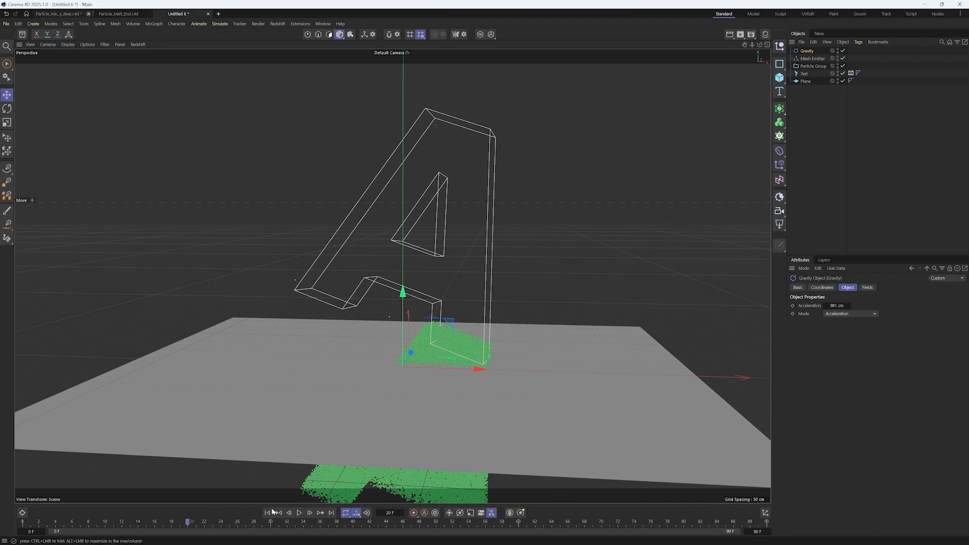
pyautogui.click(269, 514)
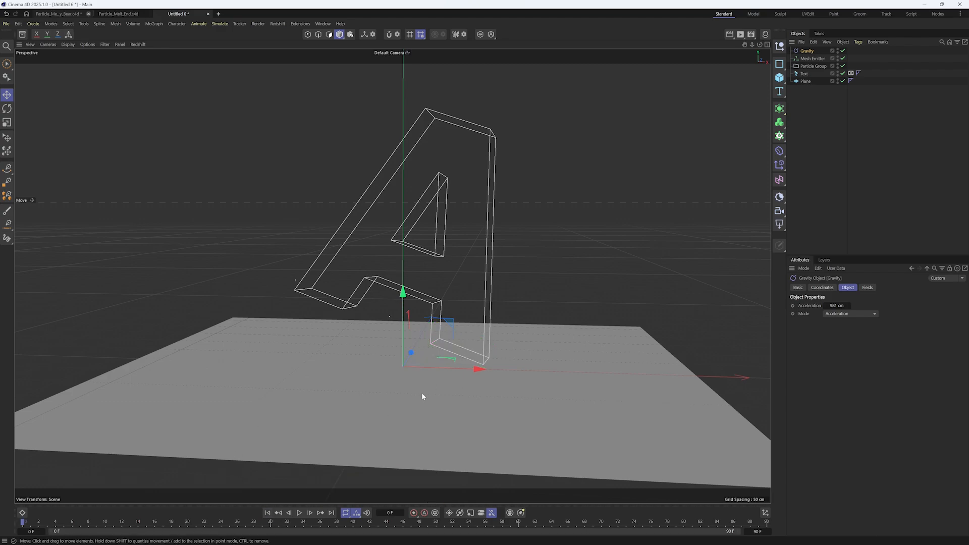
# Add a Collider simulation tag to the floor plane
pyautogui.rightClick(802, 81)
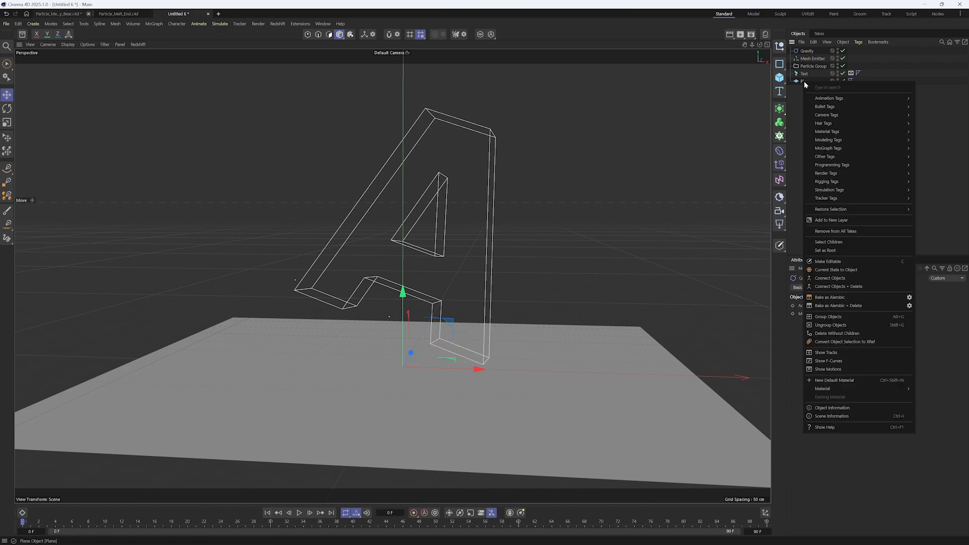
pyautogui.moveTo(866, 190)
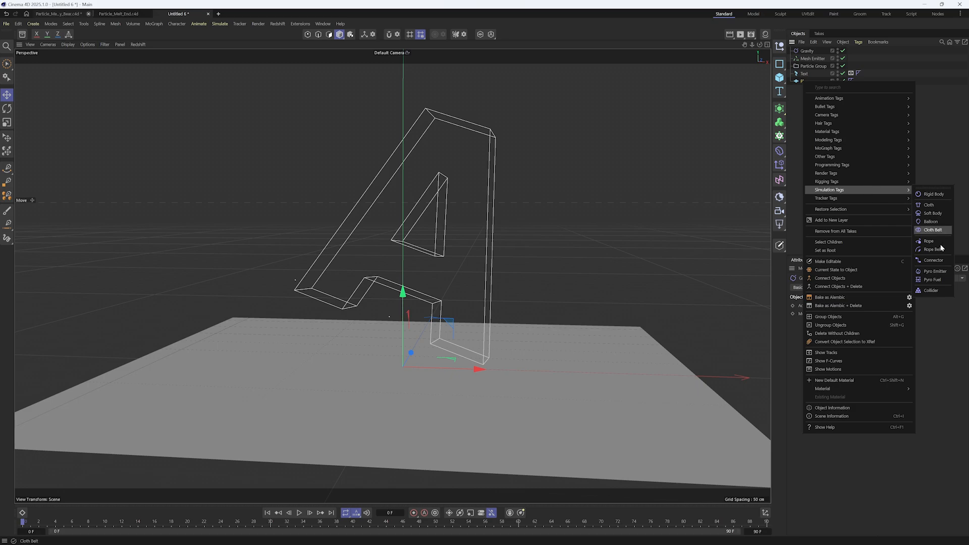
pyautogui.click(932, 290)
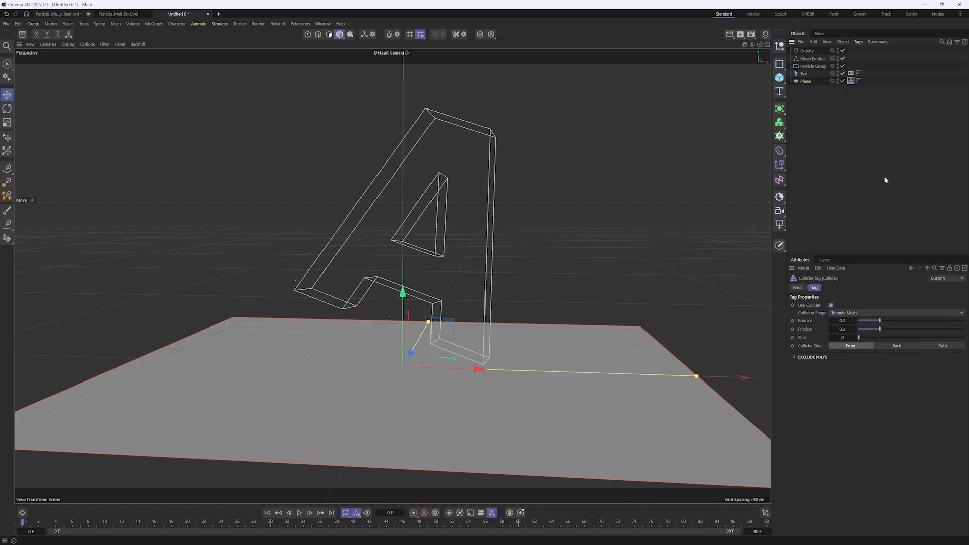
# Add a Collide particle modifier and play the simulation to check how the particles meet the floor
pyautogui.click(823, 68)
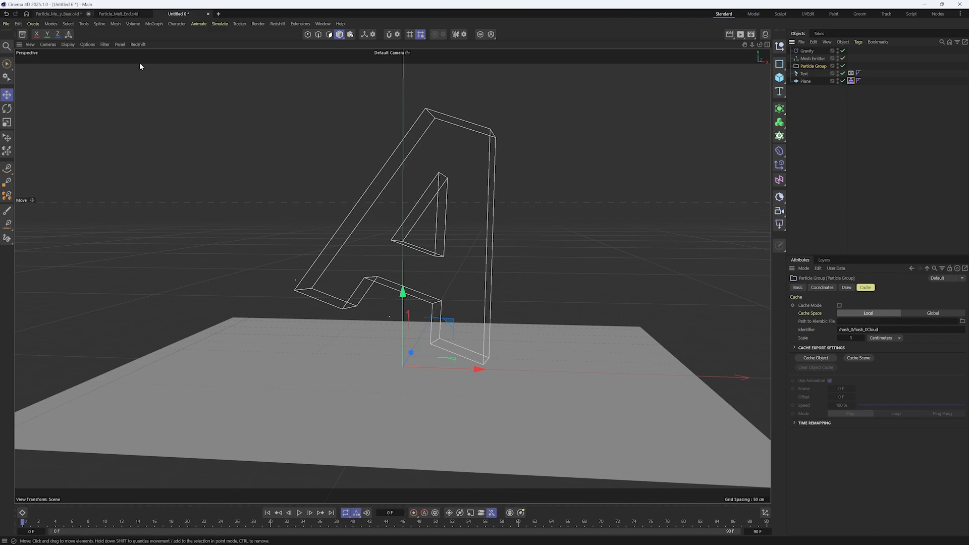
pyautogui.click(214, 25)
pyautogui.moveTo(245, 146)
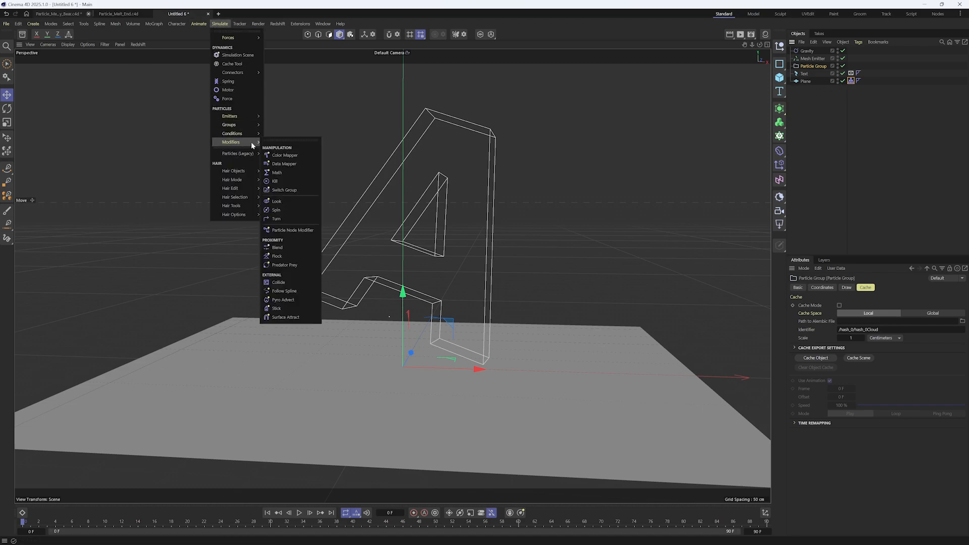
pyautogui.click(300, 284)
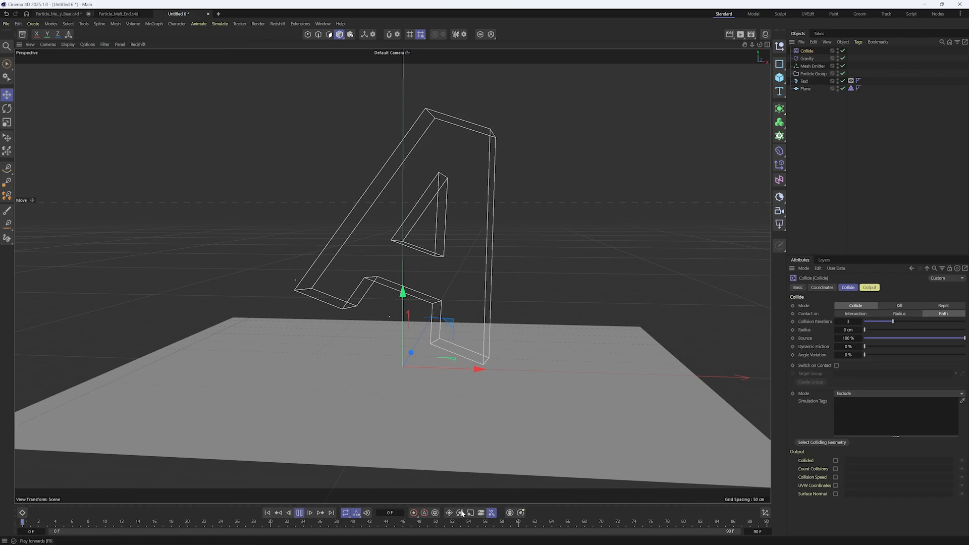
pyautogui.keyDown('alt'); pyautogui.moveTo(519, 373); pyautogui.dragTo(486, 402); pyautogui.keyUp('alt')
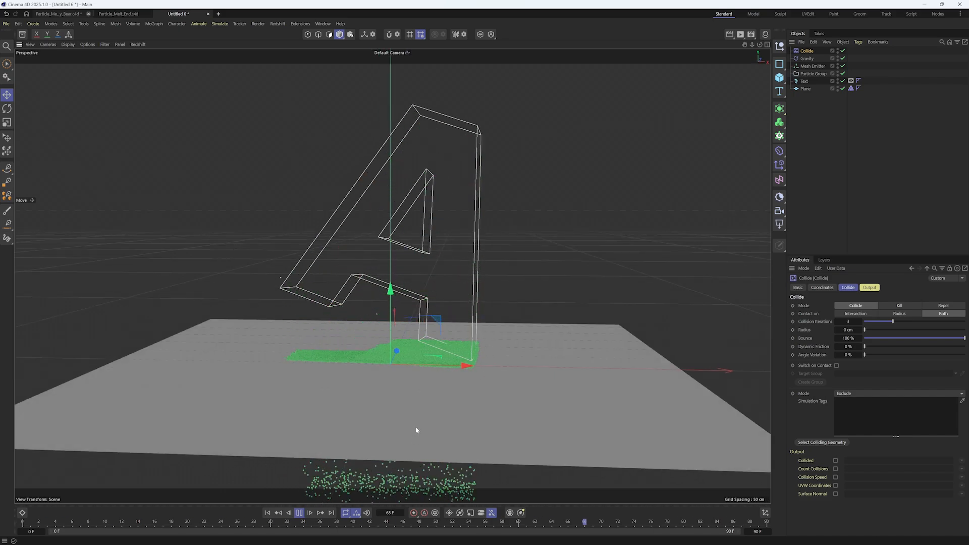
pyautogui.moveTo(415, 406)
pyautogui.keyDown('alt'); pyautogui.mouseDown()
pyautogui.moveTo(432, 390)
pyautogui.moveTo(424, 401)
pyautogui.mouseUp(); pyautogui.keyUp('alt')
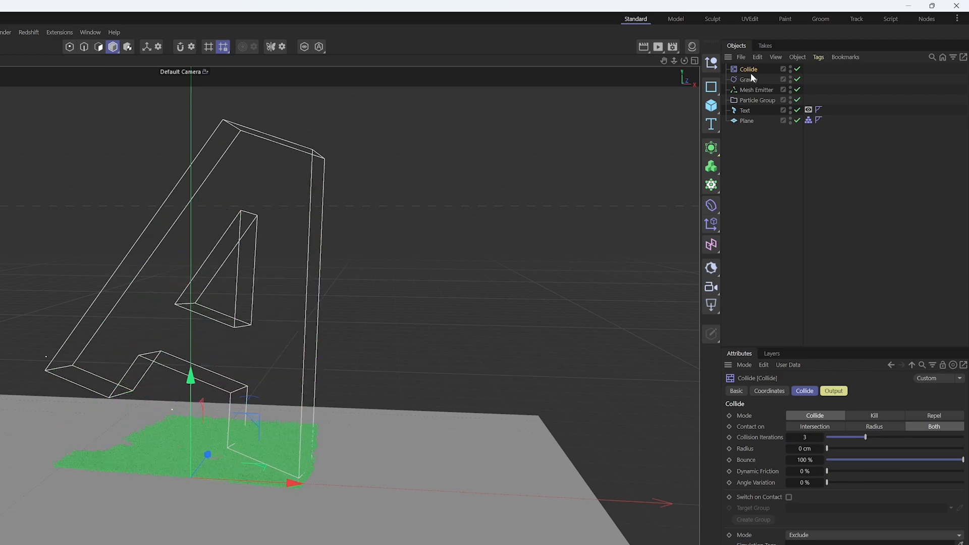
# Order Gravity above Collide and nest both inside the Particle Group
pyautogui.moveTo(749, 70); pyautogui.dragTo(751, 84)
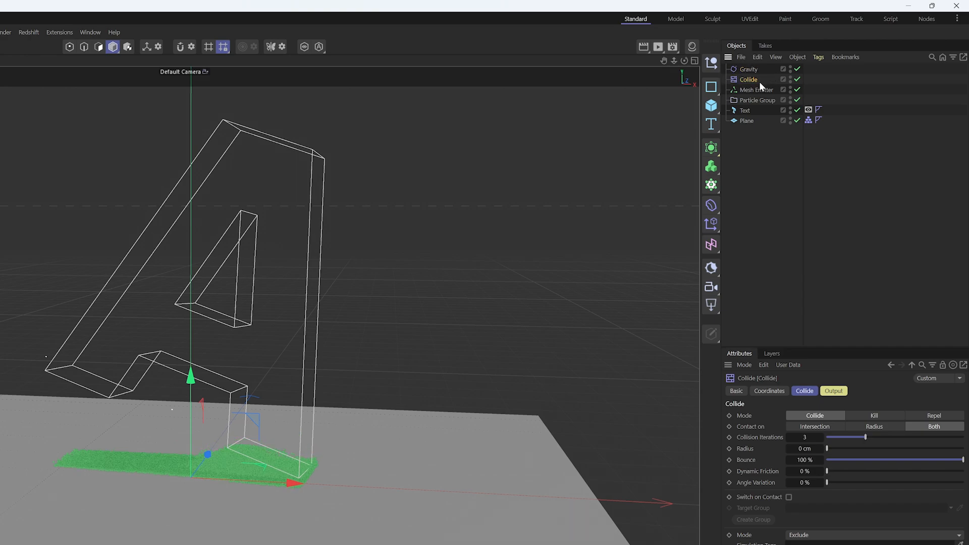
pyautogui.keyDown('ctrl'); pyautogui.click(748, 69); pyautogui.keyUp('ctrl')
pyautogui.moveTo(750, 80); pyautogui.dragTo(760, 104)
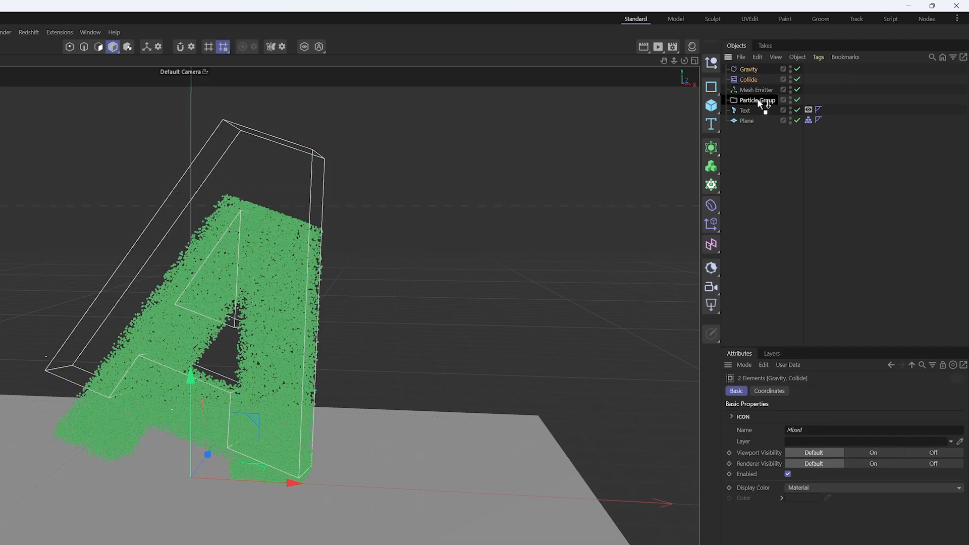
pyautogui.moveTo(756, 99); pyautogui.dragTo(756, 98)
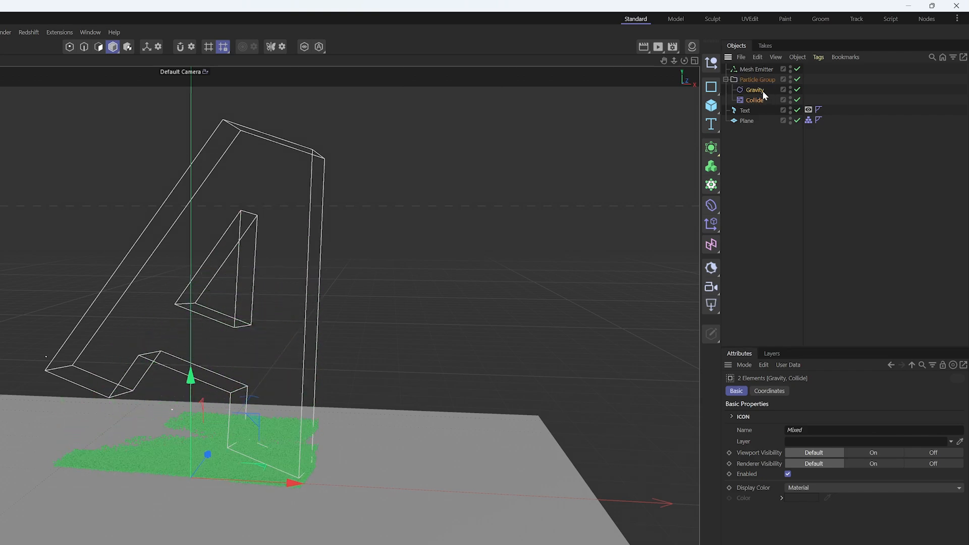
pyautogui.click(751, 81)
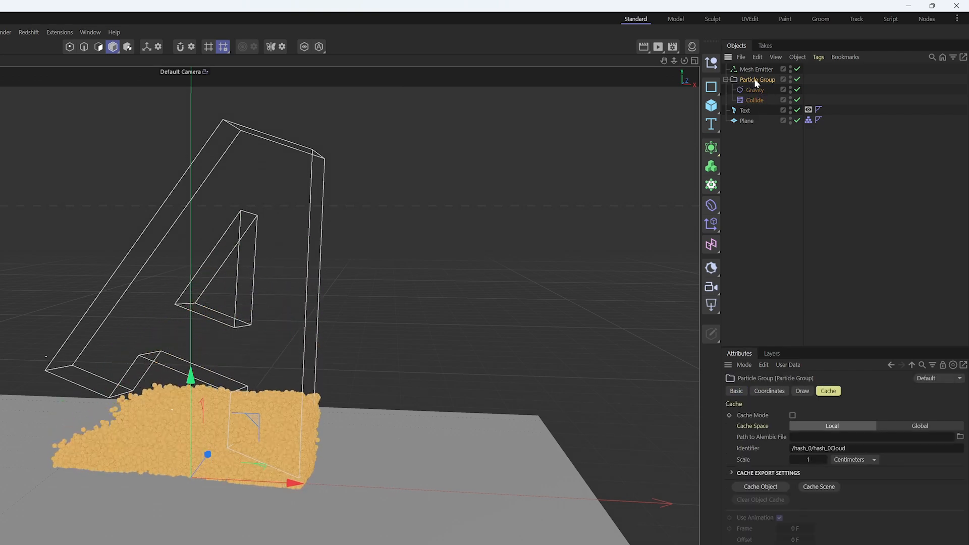
pyautogui.click(823, 84)
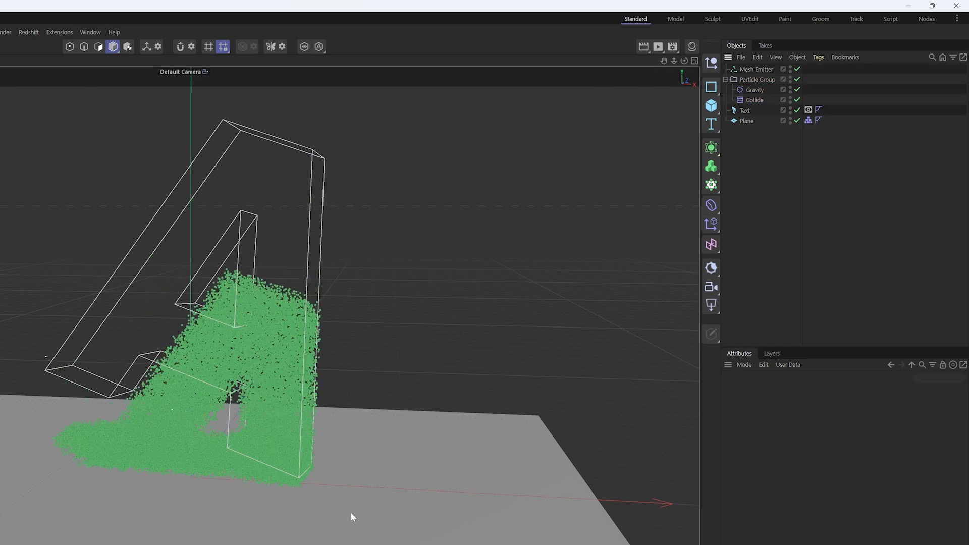
# Set the Collide modifier's Bounce to 0 %
pyautogui.click(755, 90)
pyautogui.click(755, 100)
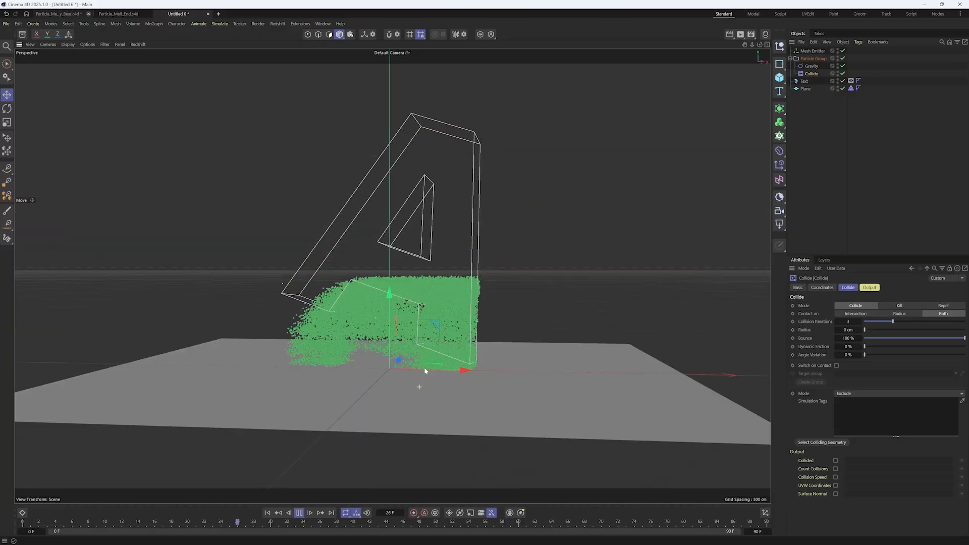
pyautogui.keyDown('alt'); pyautogui.moveTo(424, 371); pyautogui.dragTo(427, 348); pyautogui.keyUp('alt')
pyautogui.keyDown('alt'); pyautogui.moveTo(426, 348); pyautogui.dragTo(431, 373, button='middle'); pyautogui.keyUp('alt')
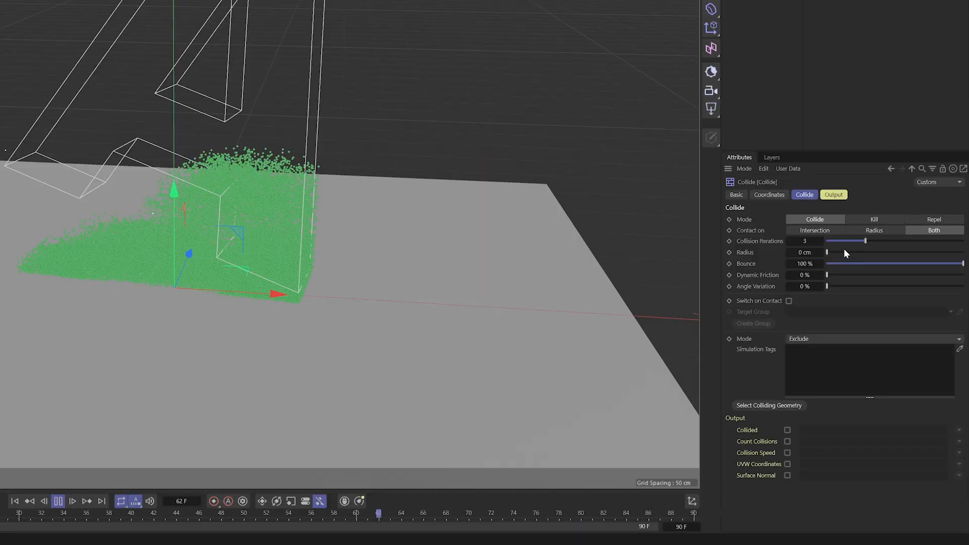
pyautogui.moveTo(850, 262); pyautogui.dragTo(754, 280)
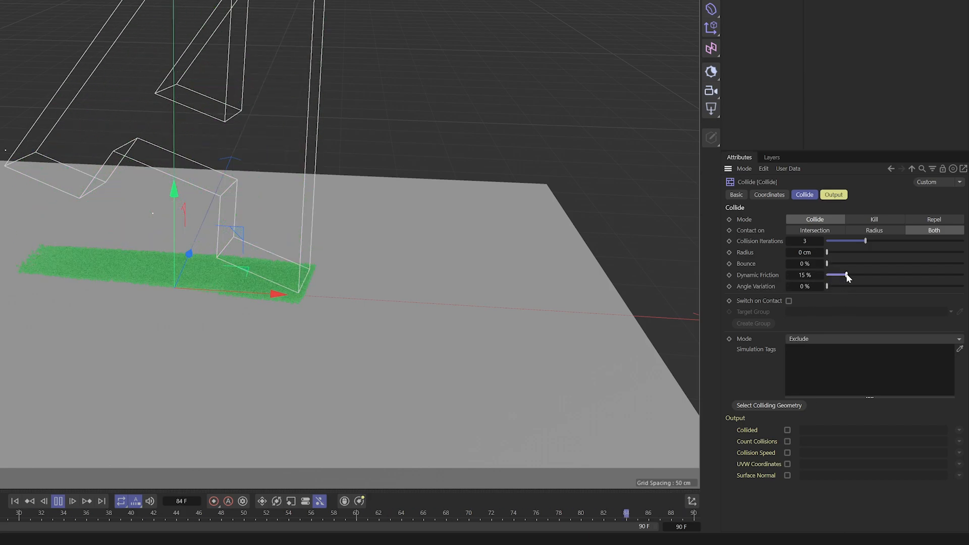
# Raise the Collide modifier's Dynamic Friction to 5000 %
pyautogui.moveTo(857, 275); pyautogui.dragTo(963, 276)
pyautogui.doubleClick(805, 275)
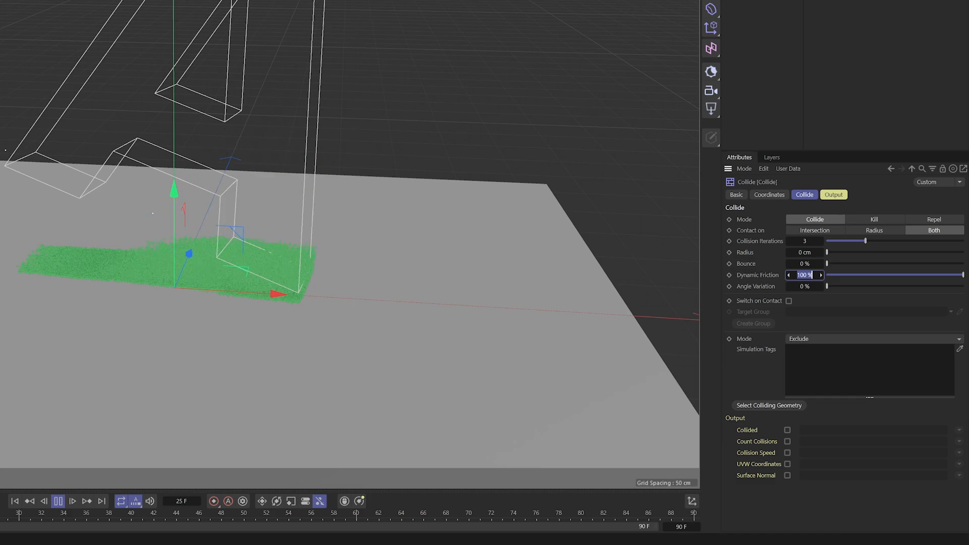
pyautogui.write('5000')
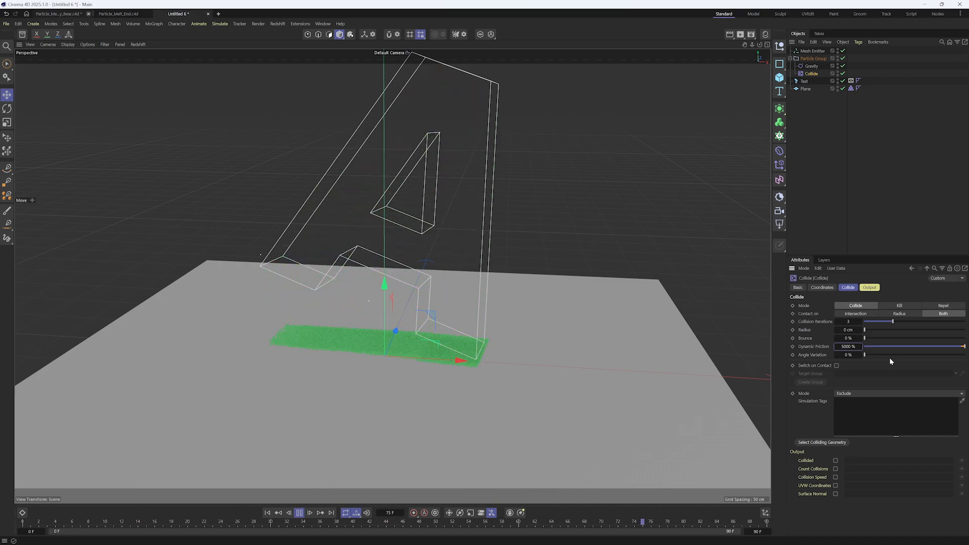
# Set the Collide modifier's Angle Variation to 100 % and examine how the particles spread on the floor
pyautogui.moveTo(887, 353); pyautogui.dragTo(925, 374)
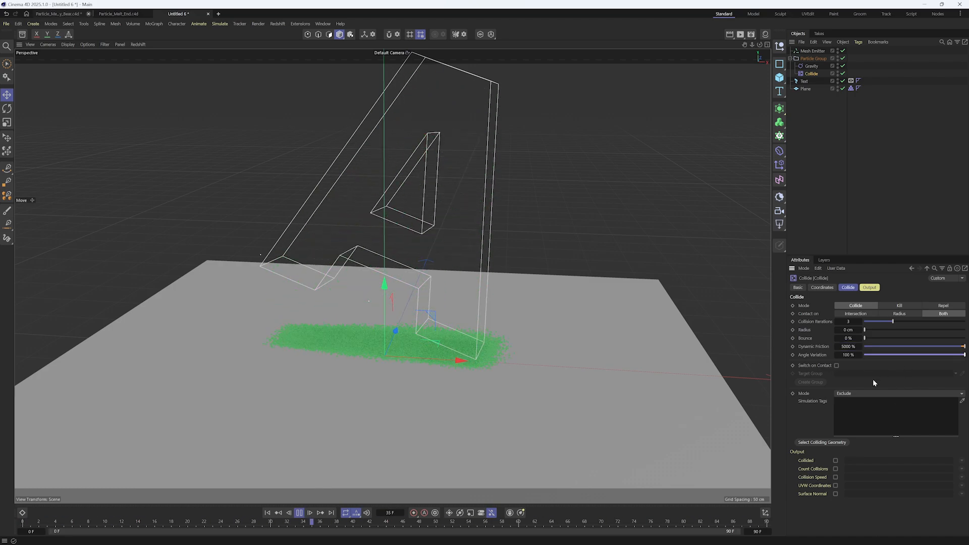
pyautogui.keyDown('alt'); pyautogui.moveTo(457, 362); pyautogui.dragTo(398, 419); pyautogui.keyUp('alt')
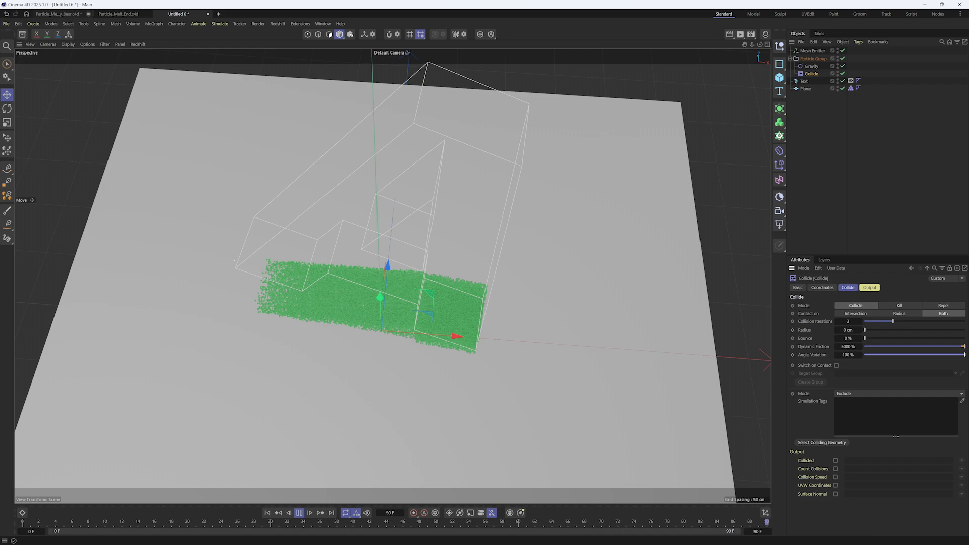
pyautogui.keyDown('alt'); pyautogui.moveTo(394, 360); pyautogui.dragTo(393, 296); pyautogui.keyUp('alt')
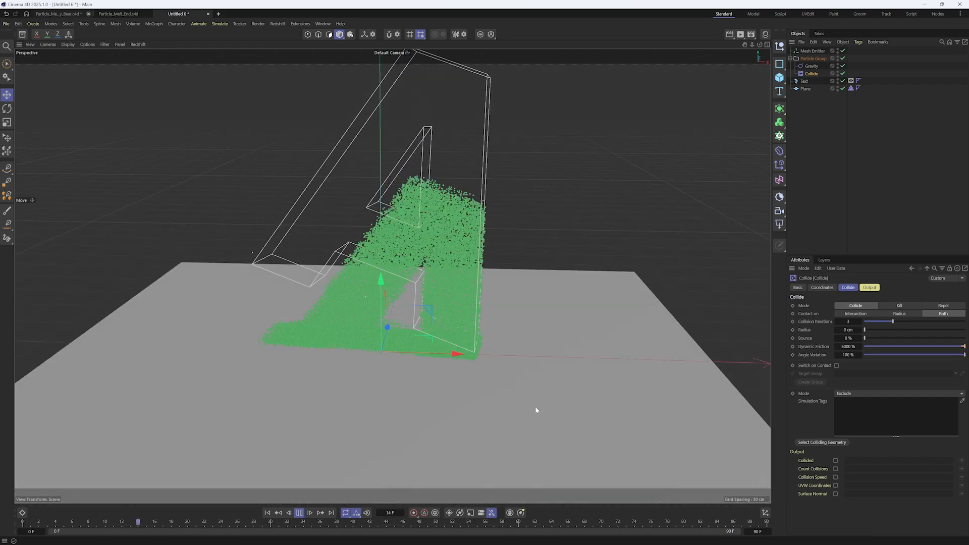
pyautogui.moveTo(424, 351)
pyautogui.keyDown('alt'); pyautogui.mouseDown()
pyautogui.moveTo(426, 341)
pyautogui.moveTo(429, 353)
pyautogui.mouseUp(); pyautogui.keyUp('alt')
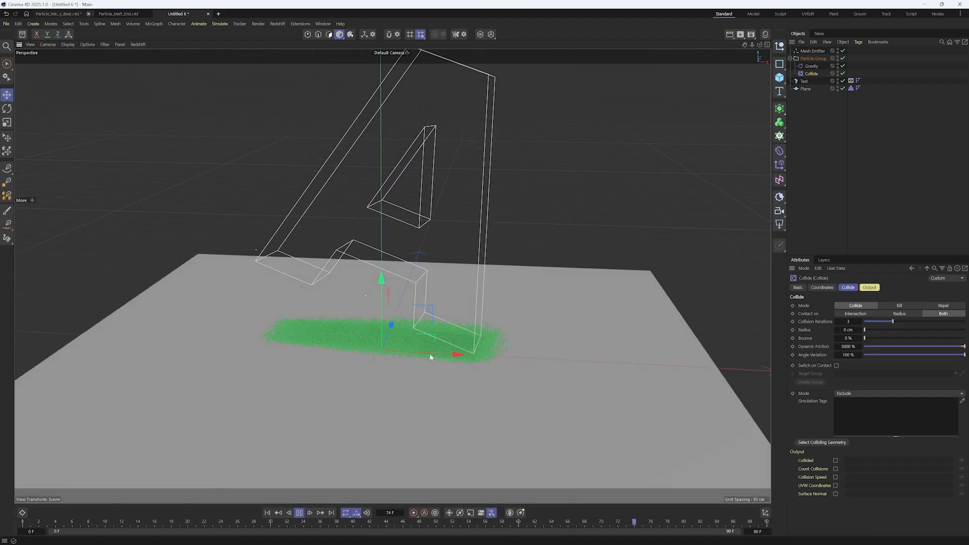
pyautogui.keyDown('alt'); pyautogui.moveTo(510, 297); pyautogui.dragTo(509, 290); pyautogui.keyUp('alt')
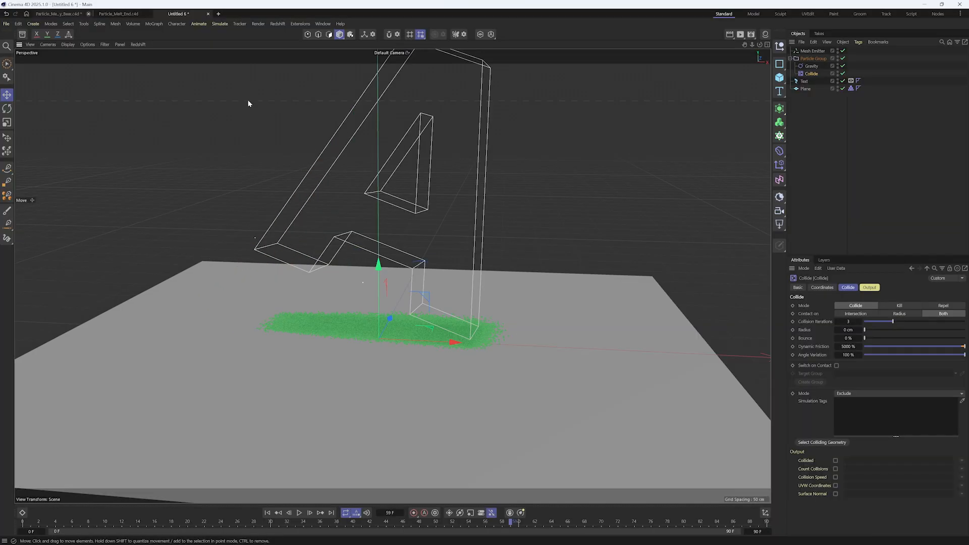
# Add a Flock modifier between Gravity and Collide in the Particle Group and play the simulation from frame 0
pyautogui.click(214, 26)
pyautogui.moveTo(248, 143)
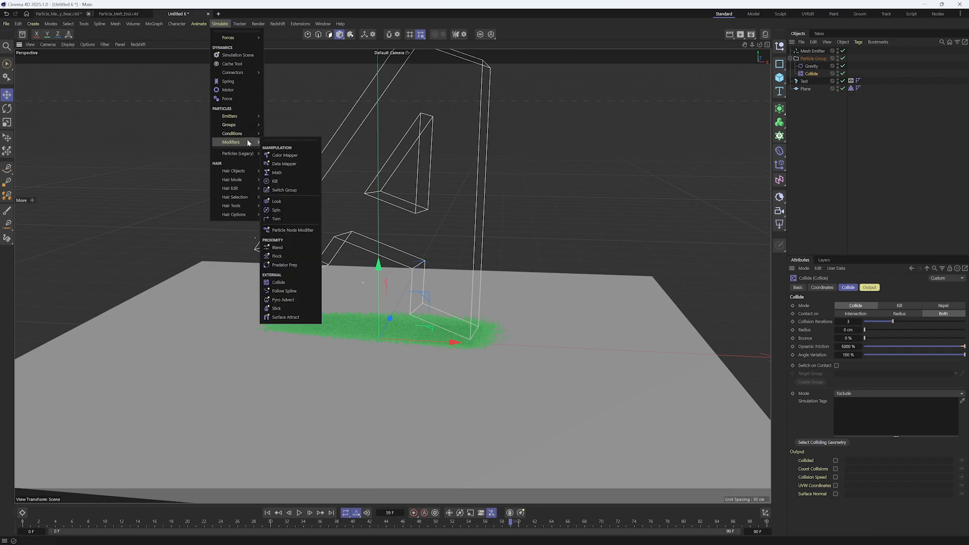
pyautogui.click(277, 256)
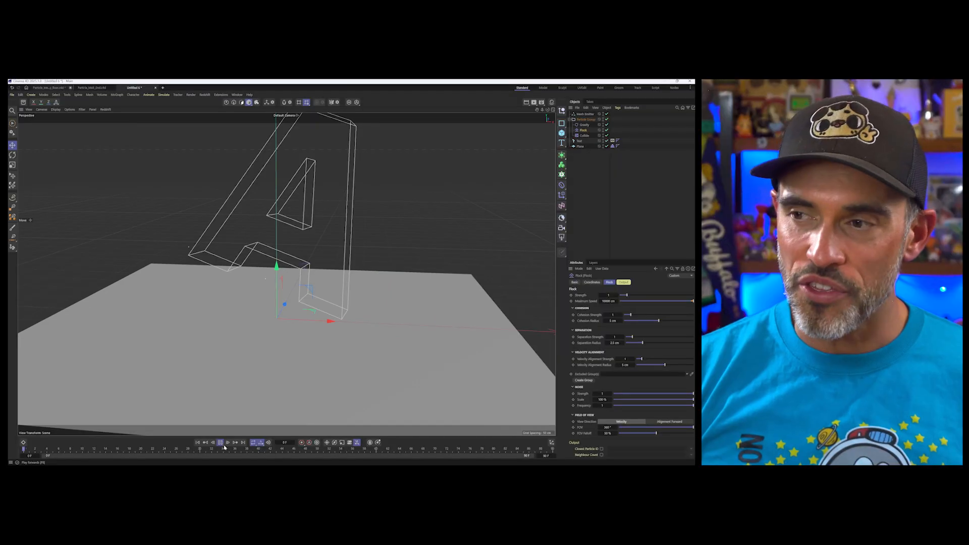
pyautogui.click(299, 513)
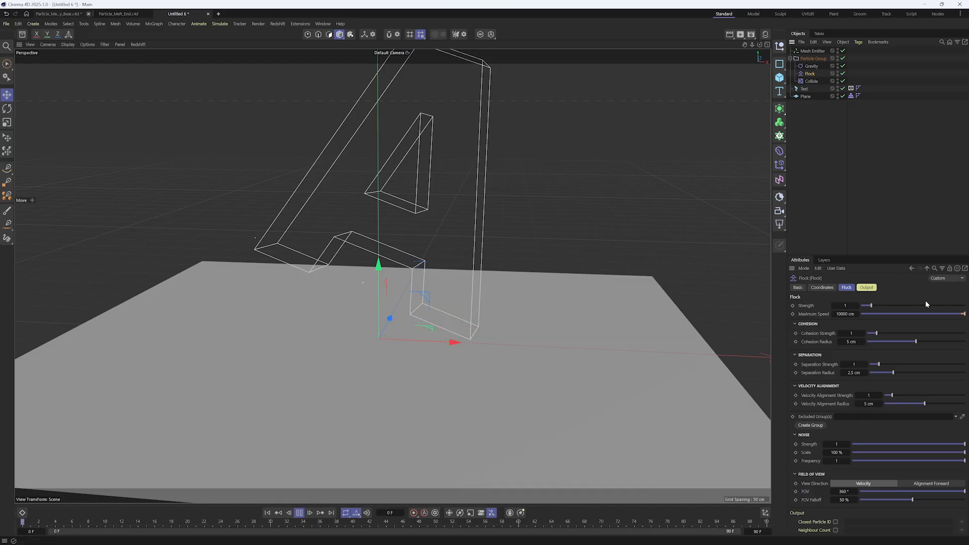
# Raise the Flock modifier's Strength to about 7.16 while checking the particle spread from a low view
pyautogui.click(925, 305)
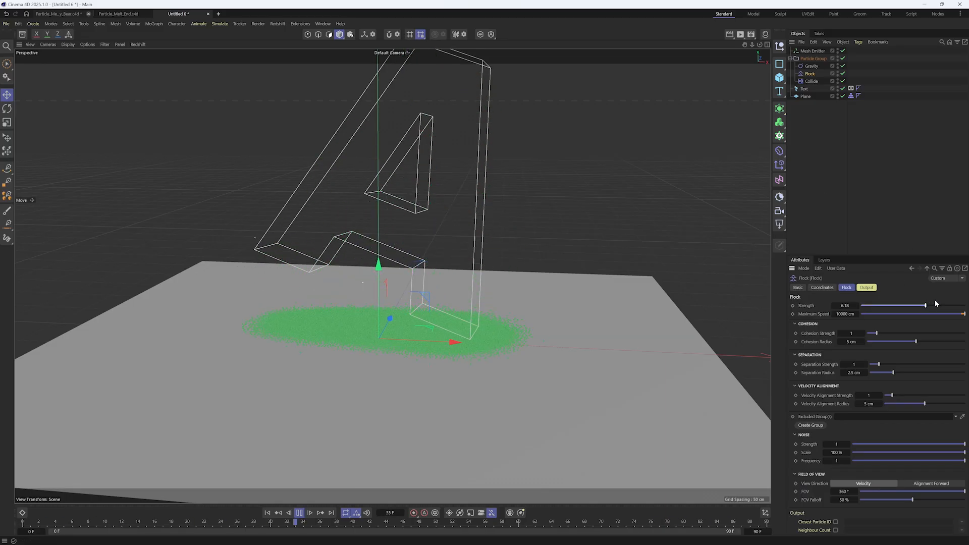
pyautogui.keyDown('alt'); pyautogui.moveTo(480, 381); pyautogui.dragTo(498, 344); pyautogui.keyUp('alt')
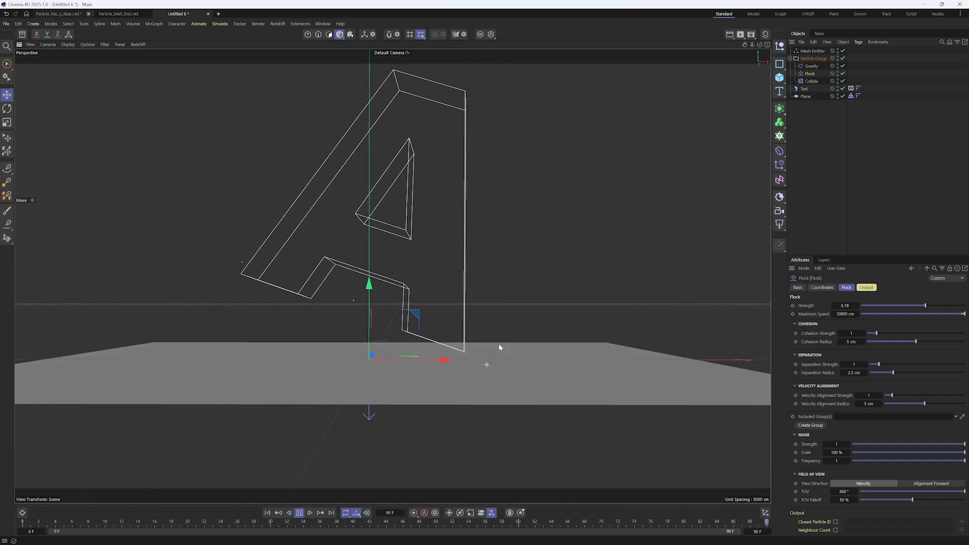
pyautogui.click(938, 305)
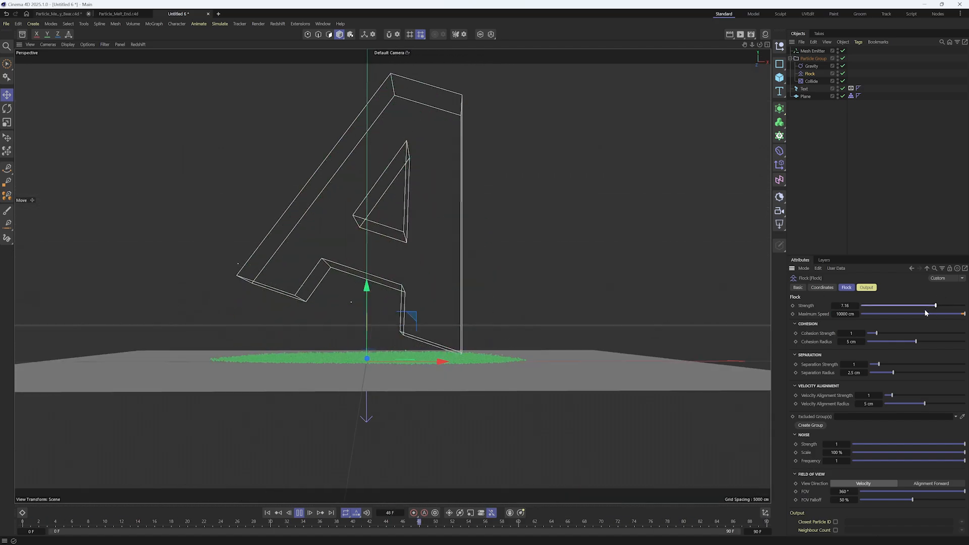
pyautogui.keyDown('alt'); pyautogui.moveTo(454, 374); pyautogui.dragTo(445, 354); pyautogui.keyUp('alt')
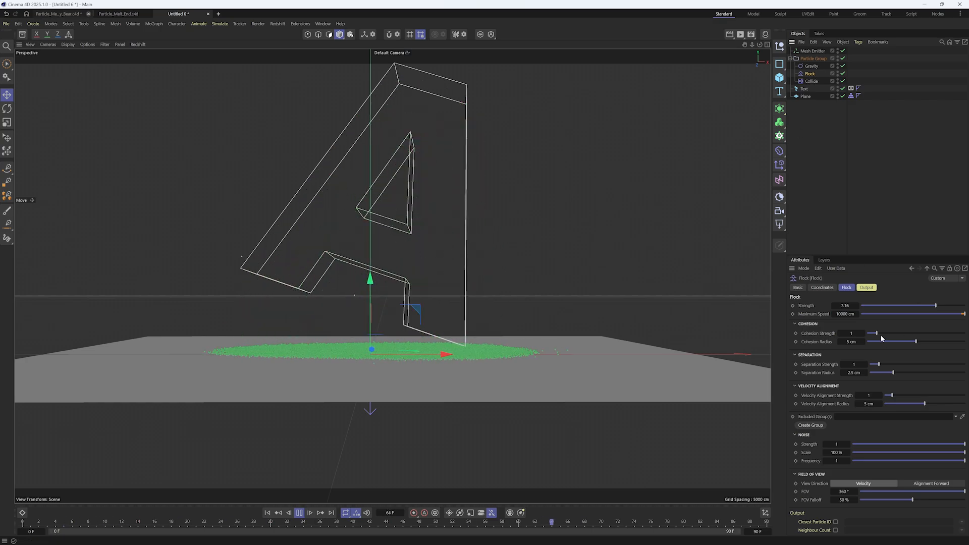
# Set the Flock modifier's Cohesion Strength to 50 and its Separation Strength to about 3.26, checking the particles during playback
pyautogui.write('50')
pyautogui.press('Return')
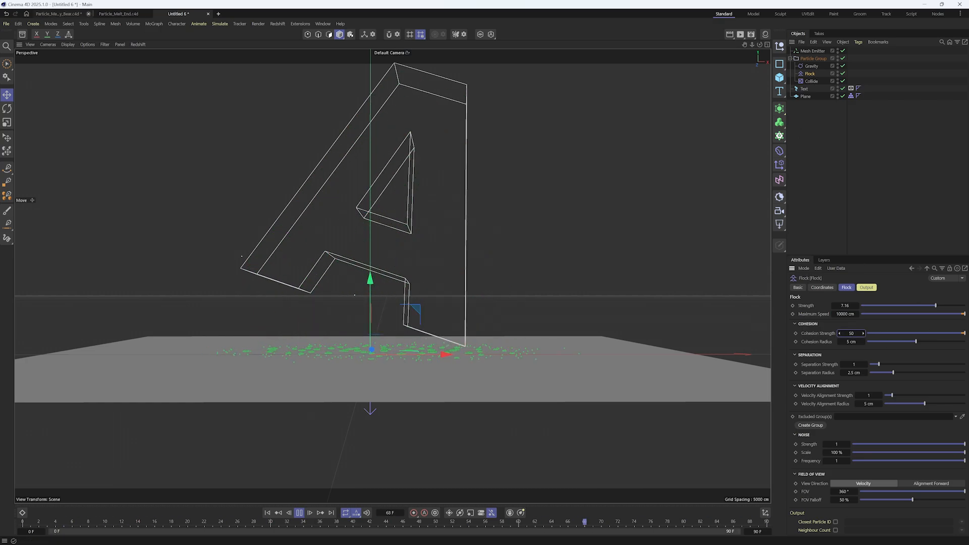
pyautogui.moveTo(427, 373)
pyautogui.keyDown('alt'); pyautogui.mouseDown()
pyautogui.moveTo(429, 398)
pyautogui.moveTo(417, 383)
pyautogui.mouseUp(); pyautogui.keyUp('alt')
pyautogui.keyDown('alt'); pyautogui.moveTo(423, 336); pyautogui.dragTo(422, 352); pyautogui.keyUp('alt')
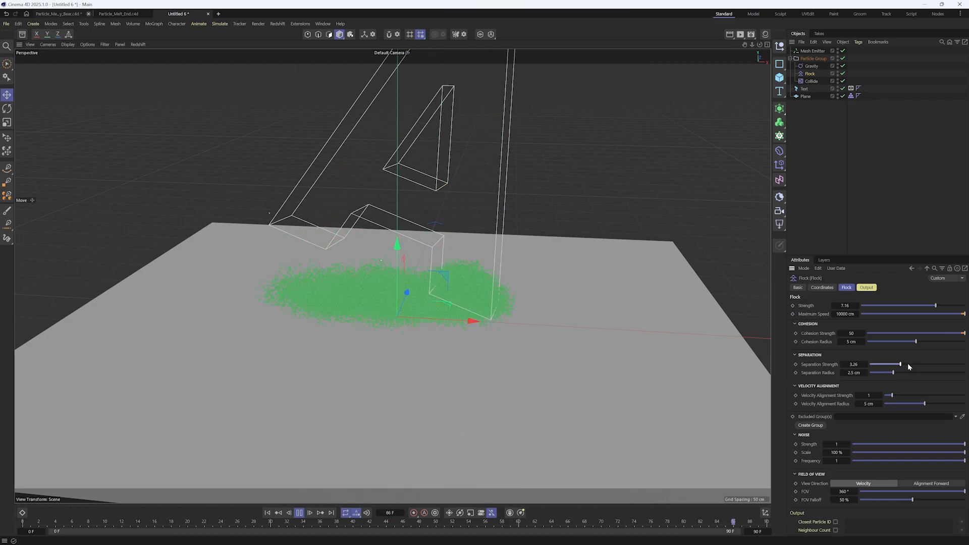
pyautogui.moveTo(497, 382)
pyautogui.keyDown('alt'); pyautogui.mouseDown()
pyautogui.moveTo(504, 352)
pyautogui.moveTo(501, 379)
pyautogui.mouseUp(); pyautogui.keyUp('alt')
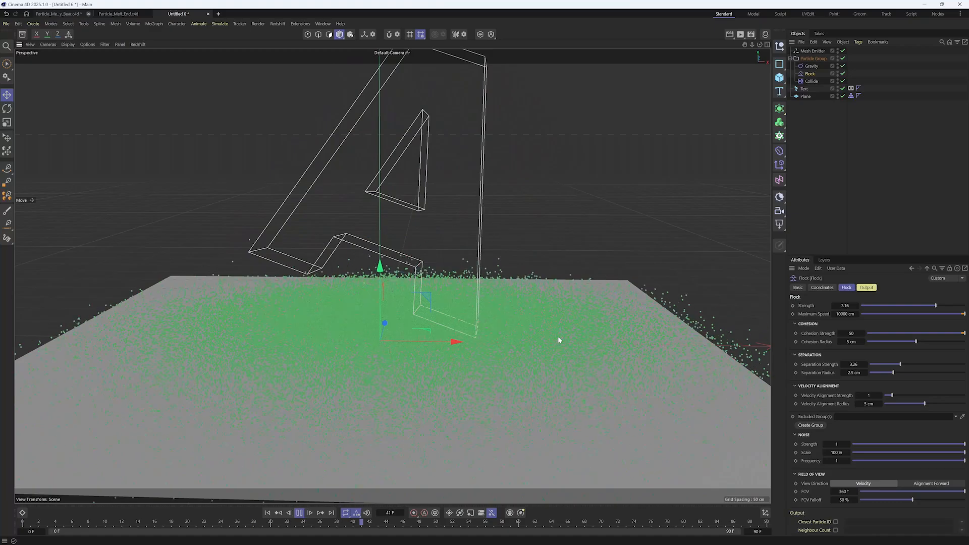
# Set the project's particle simulation Substeps to 10 and check the particle spread on the floor from low and raised views
pyautogui.click(865, 209)
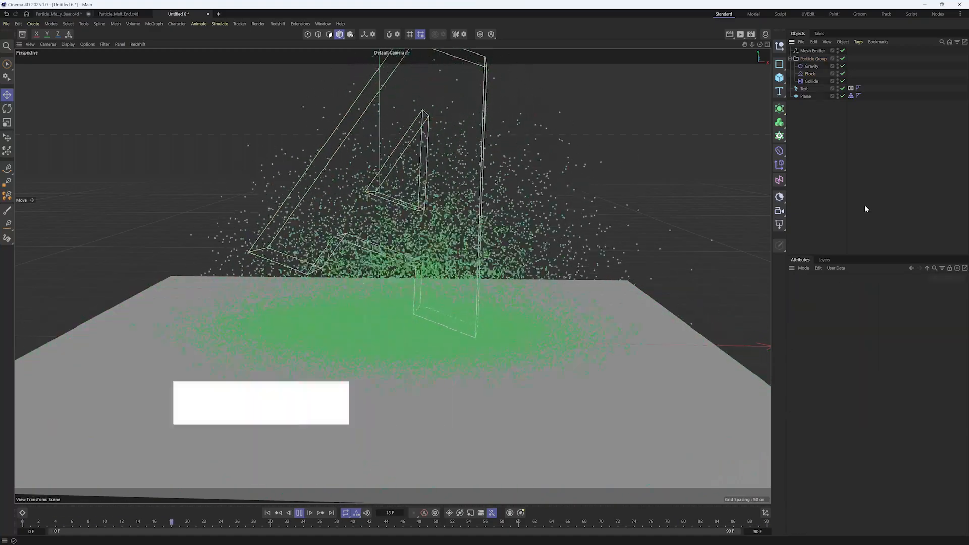
pyautogui.hotkey('ctrl', 'd')
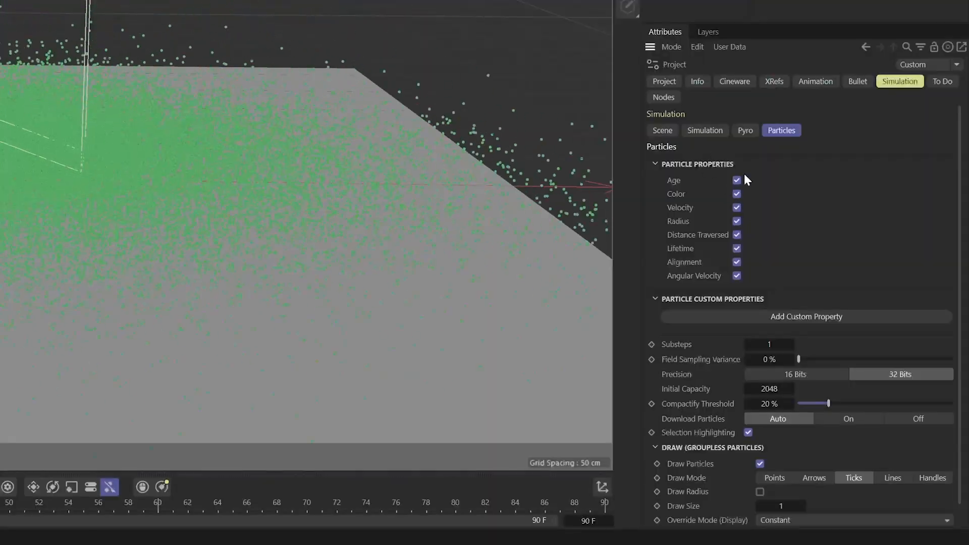
pyautogui.click(711, 131)
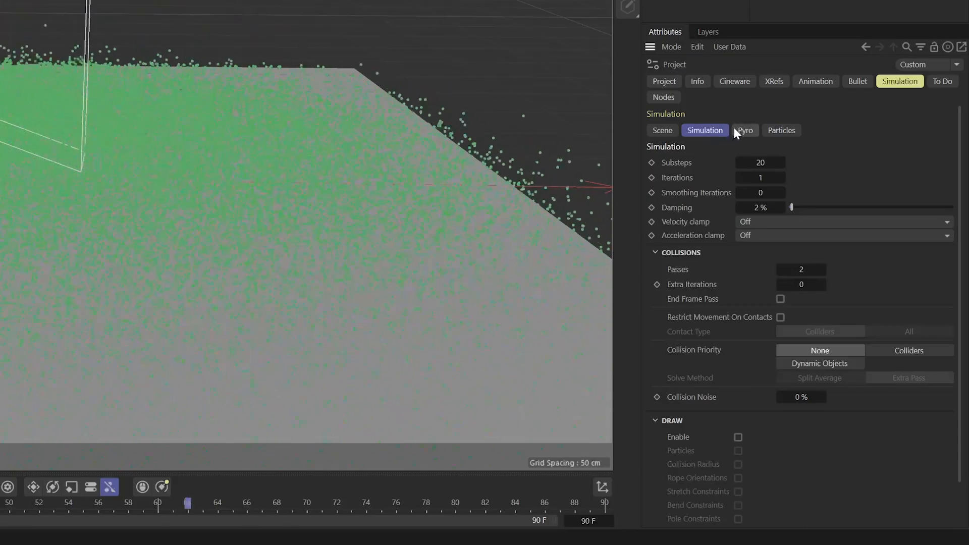
pyautogui.click(783, 132)
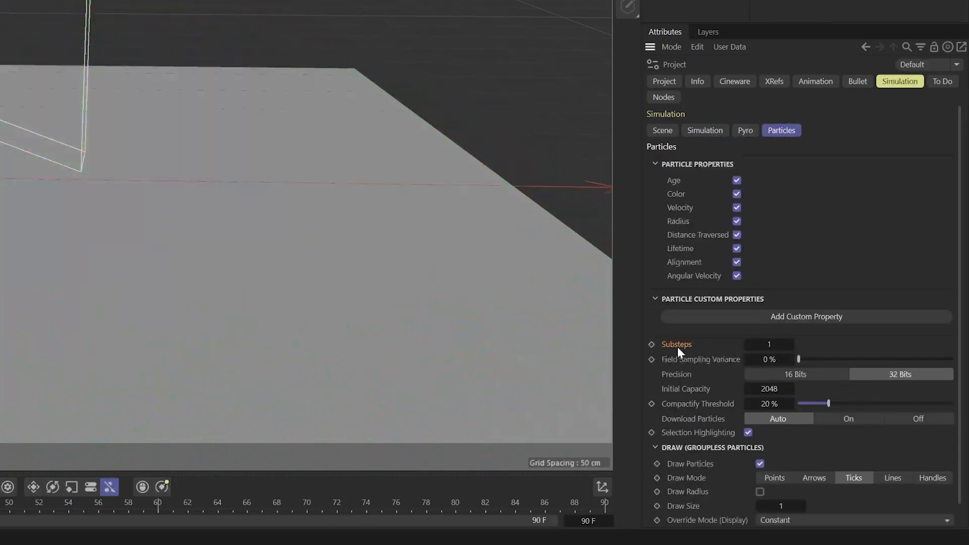
pyautogui.click(762, 345)
pyautogui.write('0')
pyautogui.press('Return')
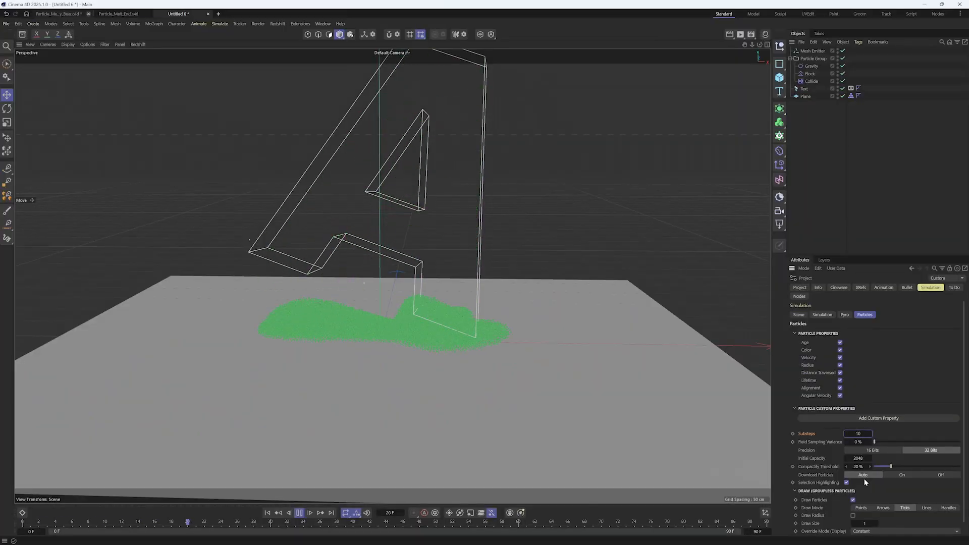
pyautogui.keyDown('alt'); pyautogui.moveTo(588, 326); pyautogui.dragTo(592, 315); pyautogui.keyUp('alt')
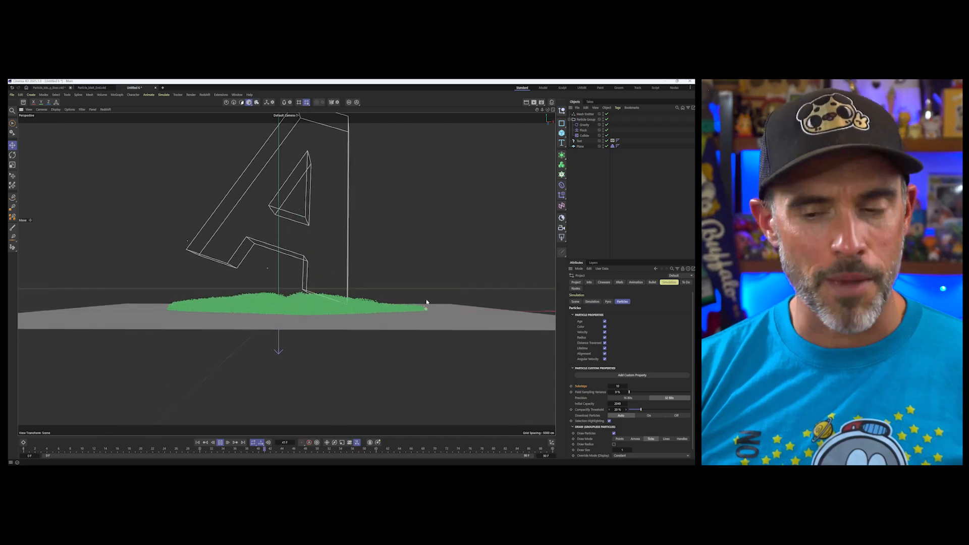
pyautogui.moveTo(425, 304)
pyautogui.keyDown('alt'); pyautogui.mouseDown()
pyautogui.moveTo(422, 318)
pyautogui.moveTo(427, 303)
pyautogui.mouseUp(); pyautogui.keyUp('alt')
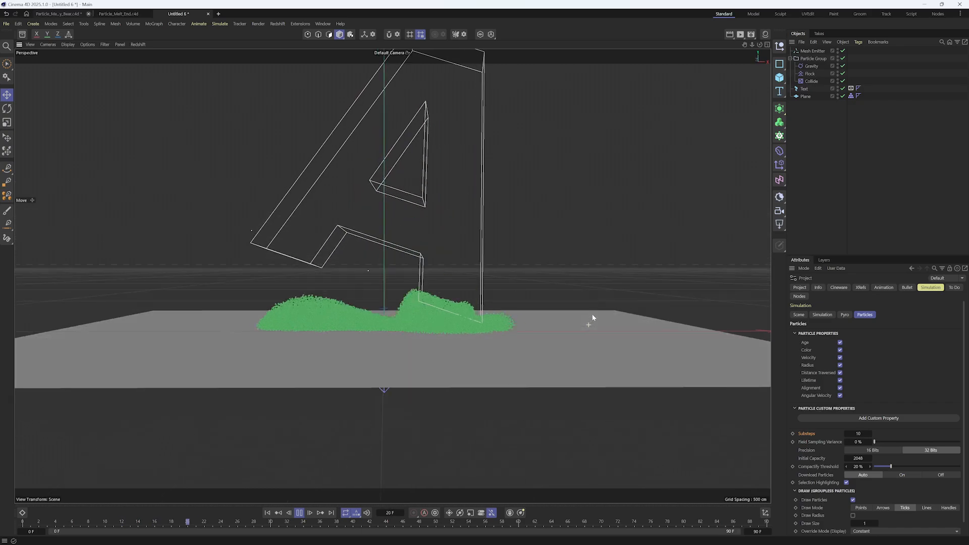
pyautogui.keyDown('alt'); pyautogui.moveTo(593, 320); pyautogui.dragTo(634, 287); pyautogui.keyUp('alt')
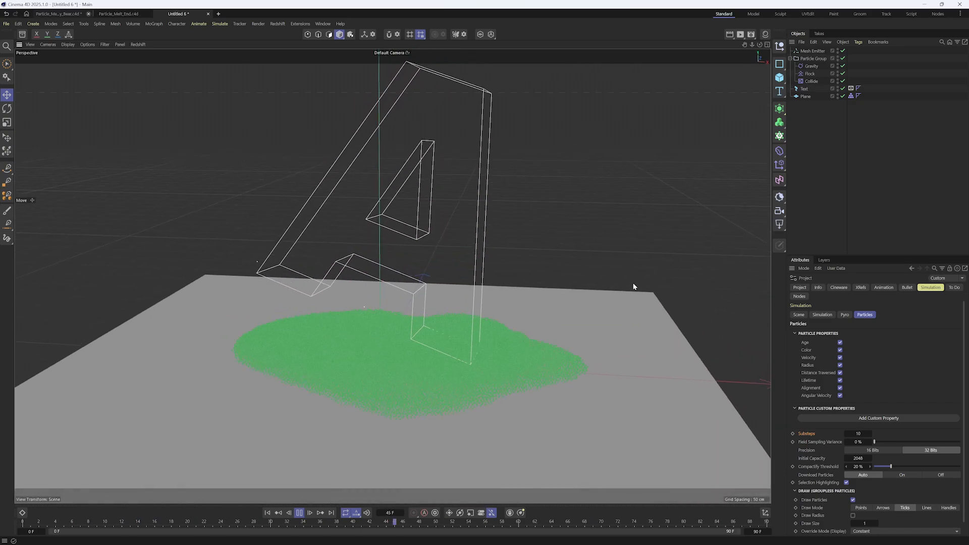
# Disable Gravity and set Flock's Cohesion Radius to about 5.5 cm, Separation Strength to about 3.81 and Separation Radius to about 3.7 cm
pyautogui.click(815, 74)
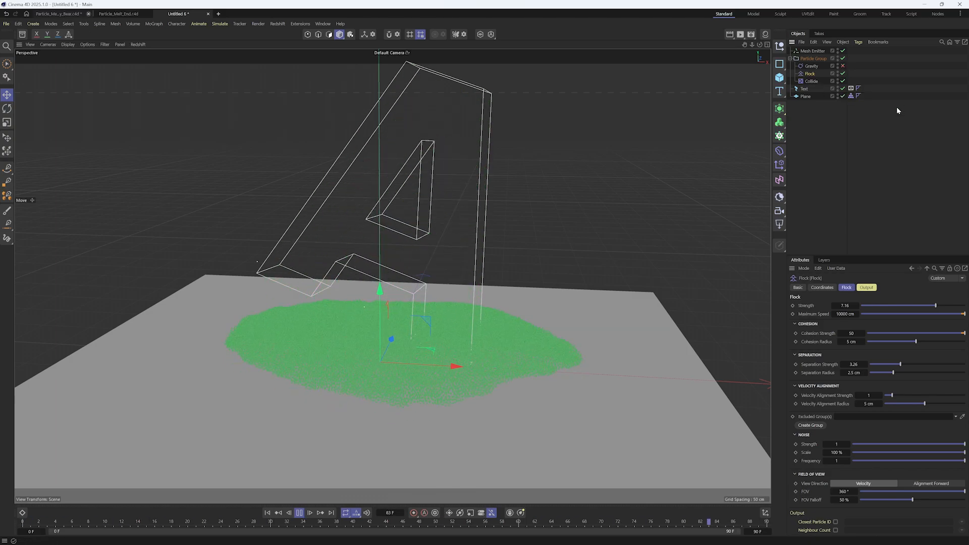
pyautogui.keyDown('alt'); pyautogui.moveTo(446, 261); pyautogui.dragTo(452, 256); pyautogui.keyUp('alt')
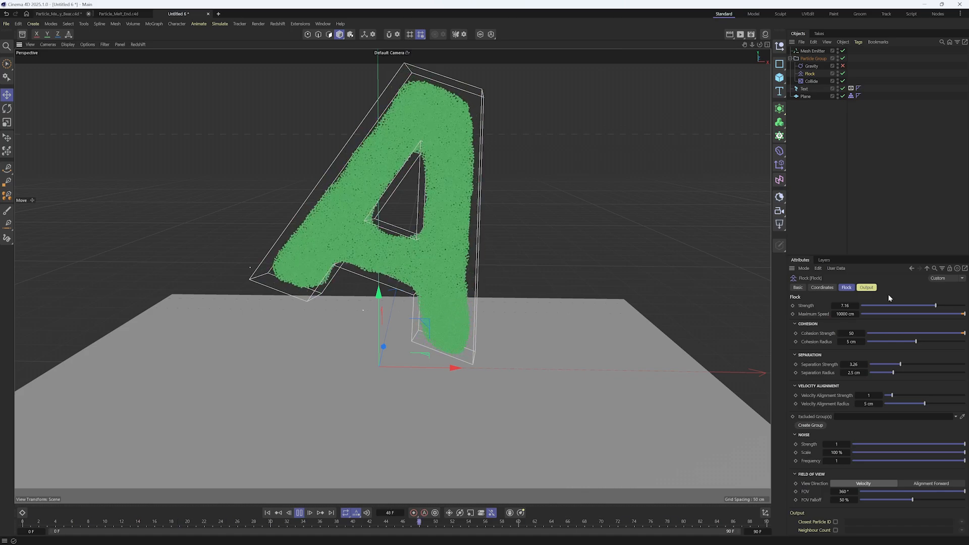
pyautogui.click(904, 373)
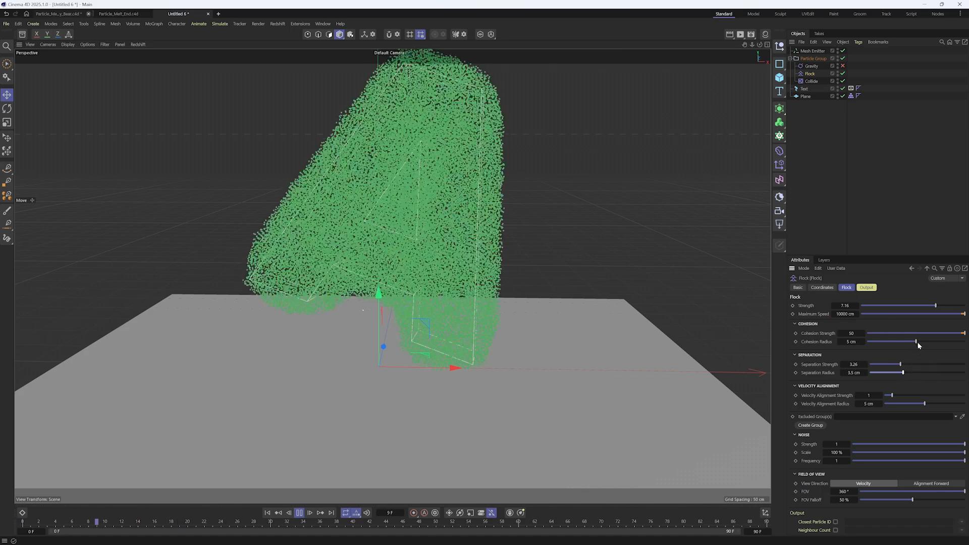
pyautogui.moveTo(916, 342); pyautogui.dragTo(919, 341)
pyautogui.click(906, 364)
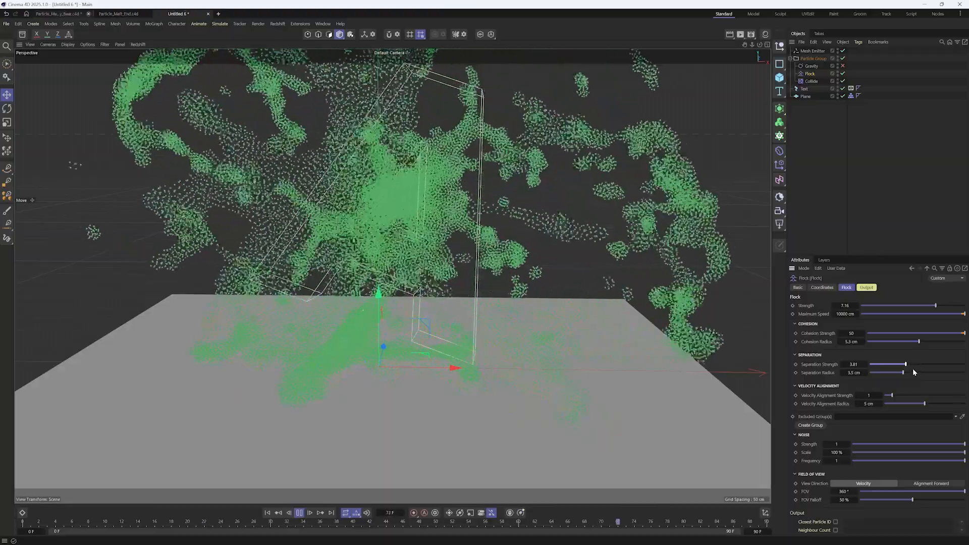
pyautogui.moveTo(904, 373); pyautogui.dragTo(905, 372)
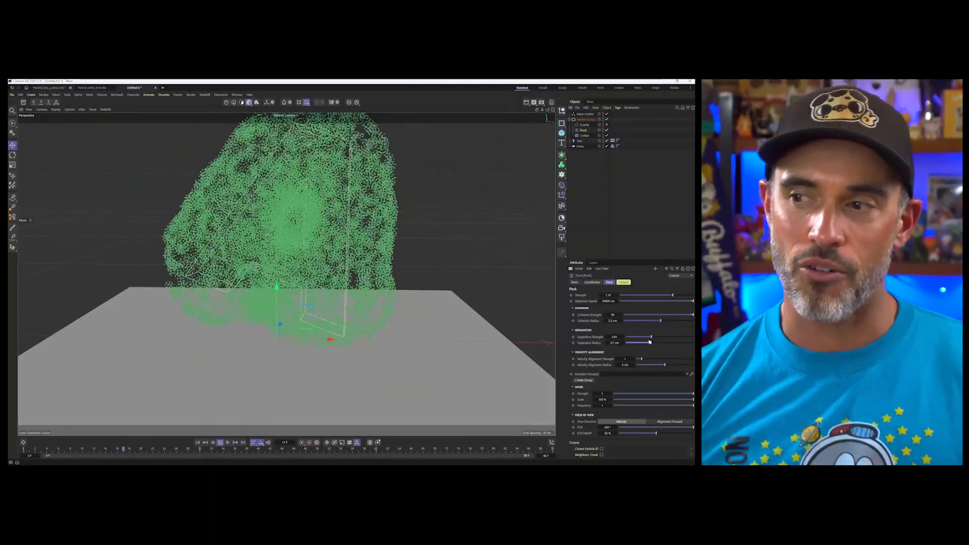
# Add a Friction force to the Particle Group between Gravity and Flock, with its Strength set to 100
pyautogui.click(163, 95)
pyautogui.moveTo(172, 104)
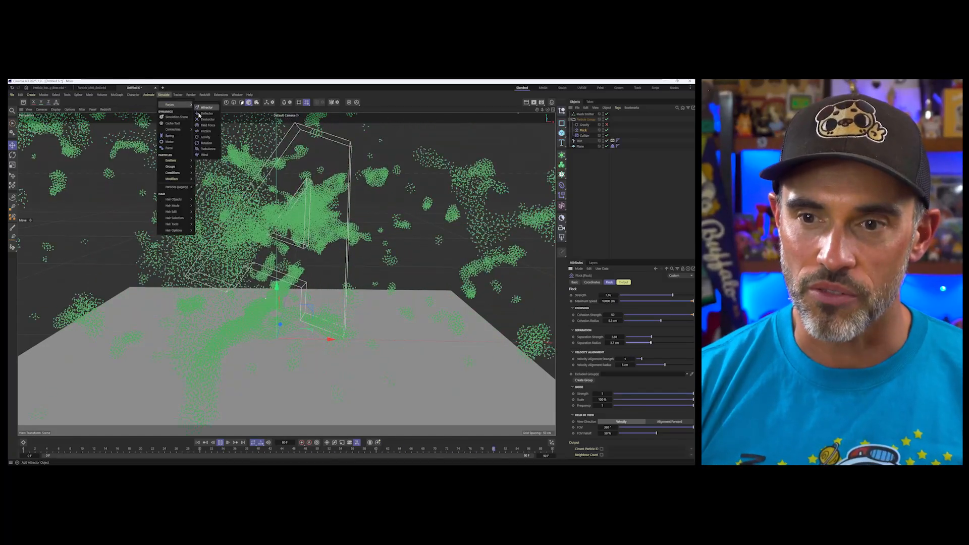
pyautogui.click(207, 129)
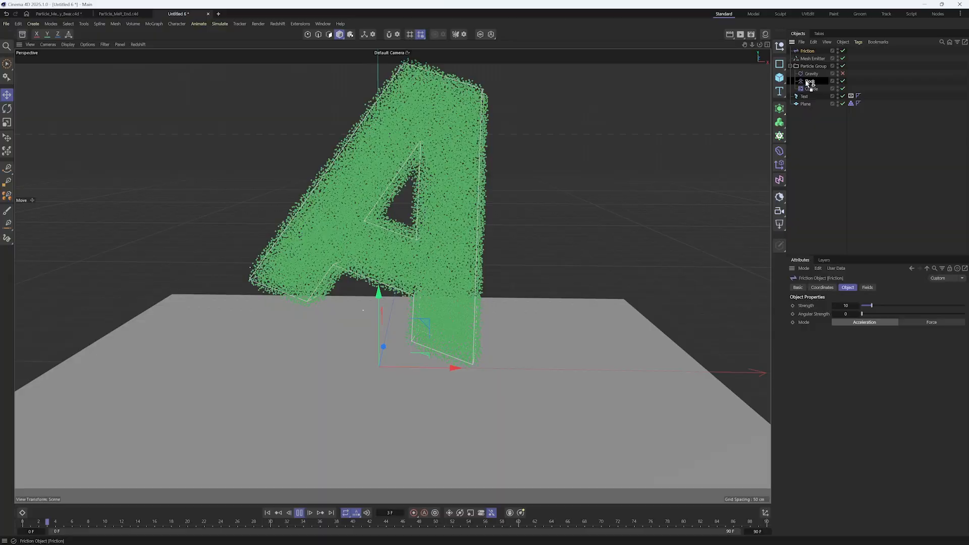
pyautogui.moveTo(807, 81); pyautogui.dragTo(808, 78)
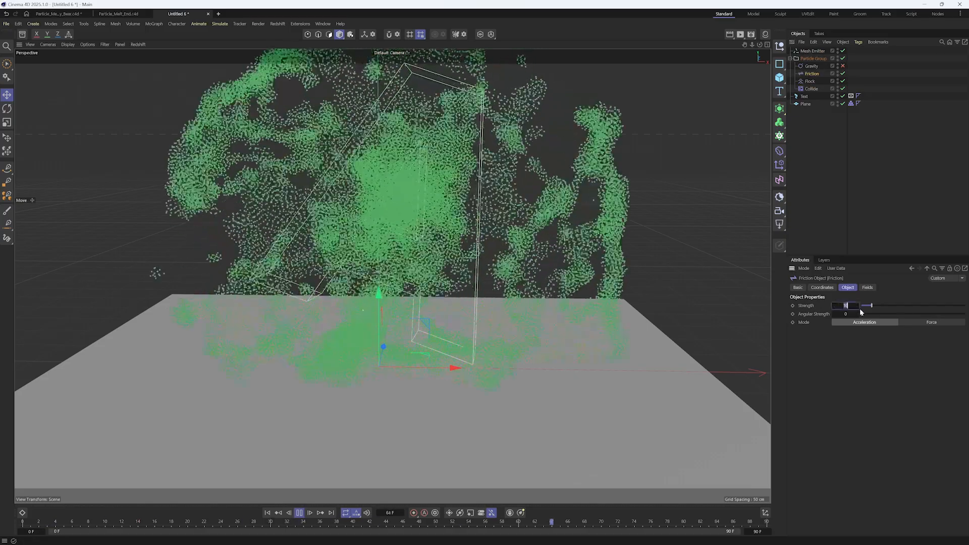
pyautogui.write('100')
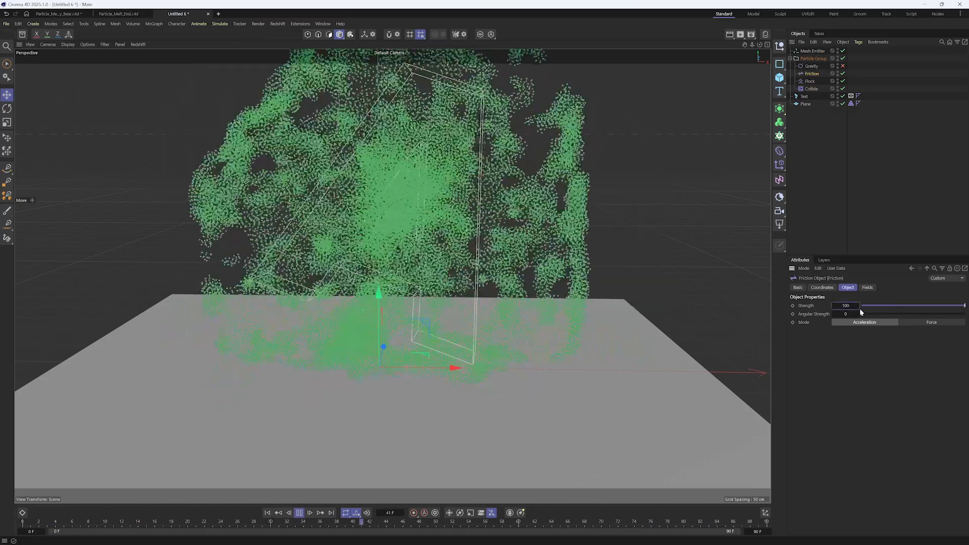
pyautogui.press('Return')
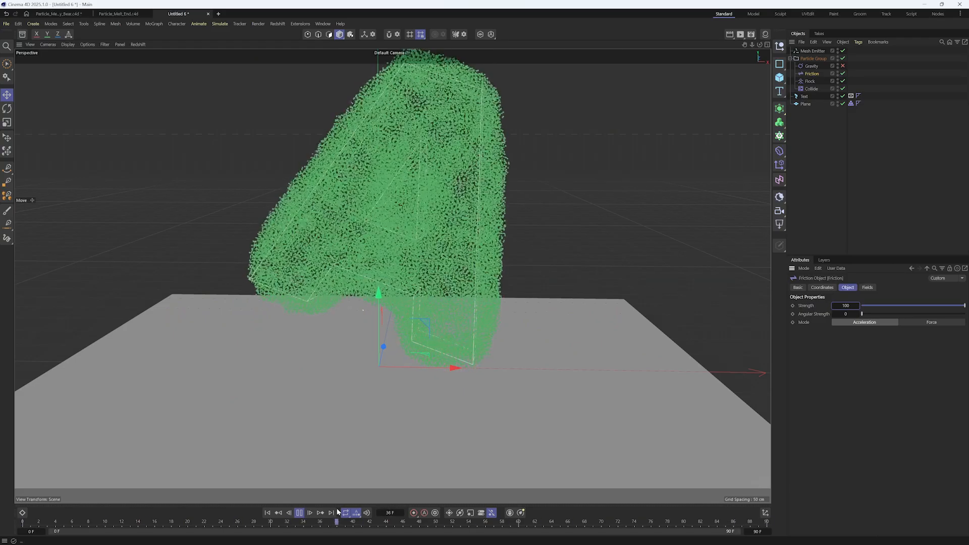
# Set Flock's Separation Radius to about 3.1 cm and Cohesion Radius to about 5.4 cm, and re-enable Gravity during playback
pyautogui.click(811, 83)
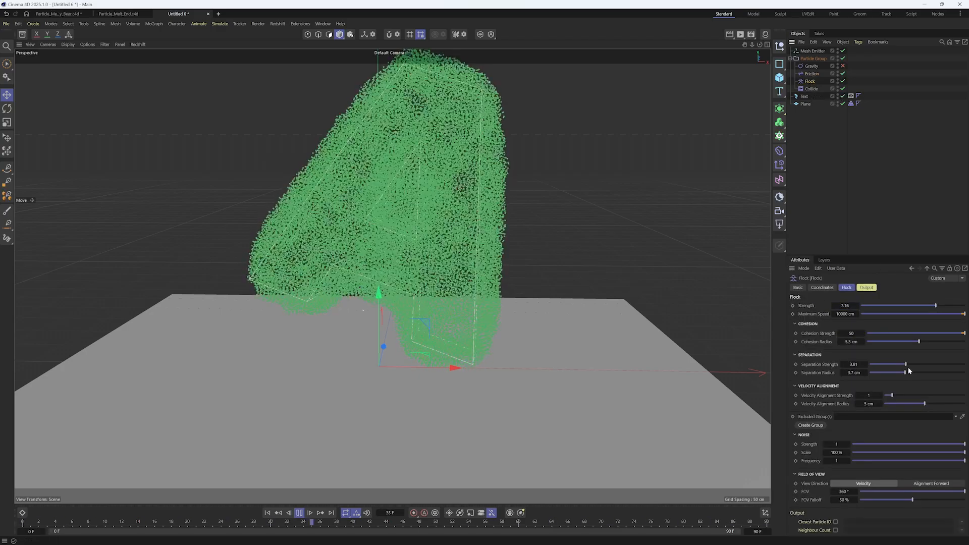
pyautogui.moveTo(906, 373); pyautogui.dragTo(901, 375)
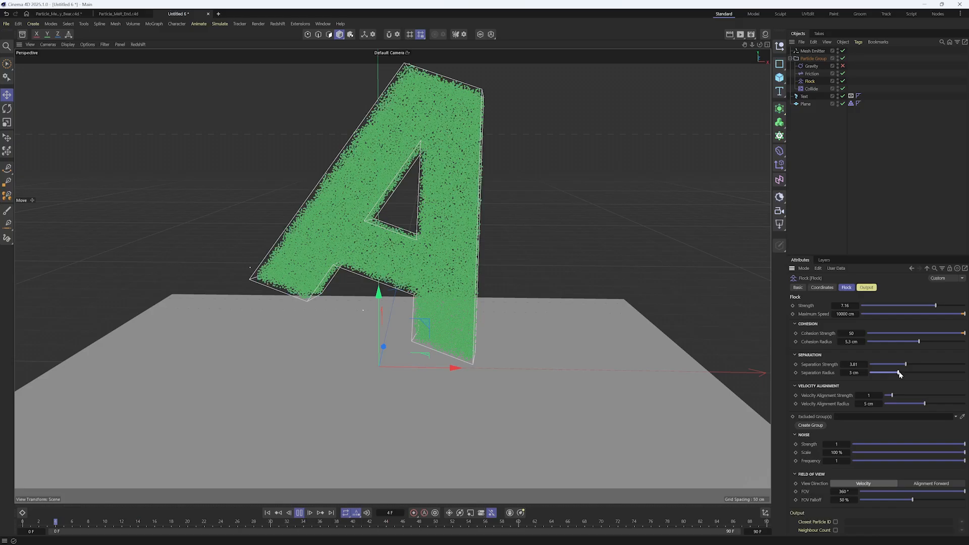
pyautogui.moveTo(902, 373)
pyautogui.mouseDown()
pyautogui.moveTo(919, 373)
pyautogui.moveTo(901, 373)
pyautogui.mouseUp()
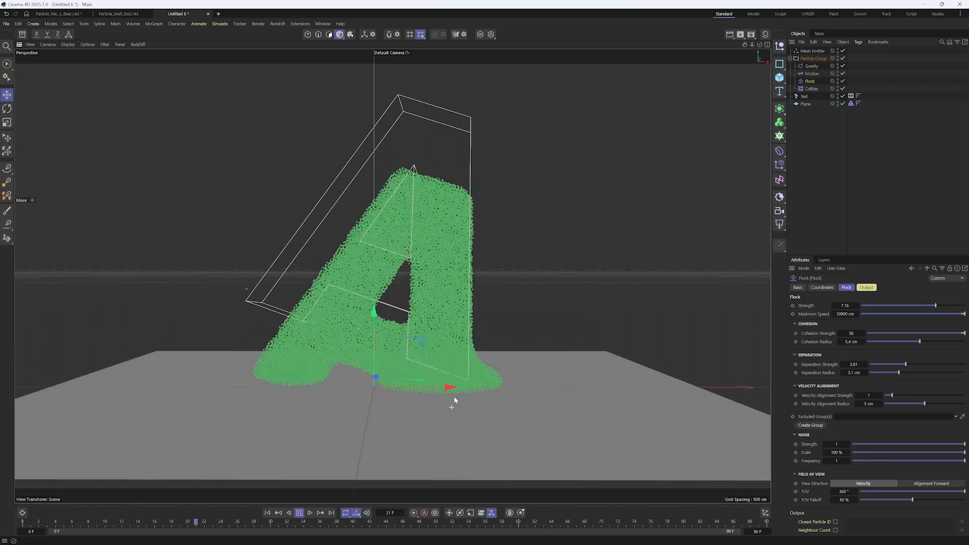
pyautogui.moveTo(457, 401)
pyautogui.keyDown('alt'); pyautogui.mouseDown()
pyautogui.moveTo(459, 394)
pyautogui.moveTo(459, 419)
pyautogui.mouseUp(); pyautogui.keyUp('alt')
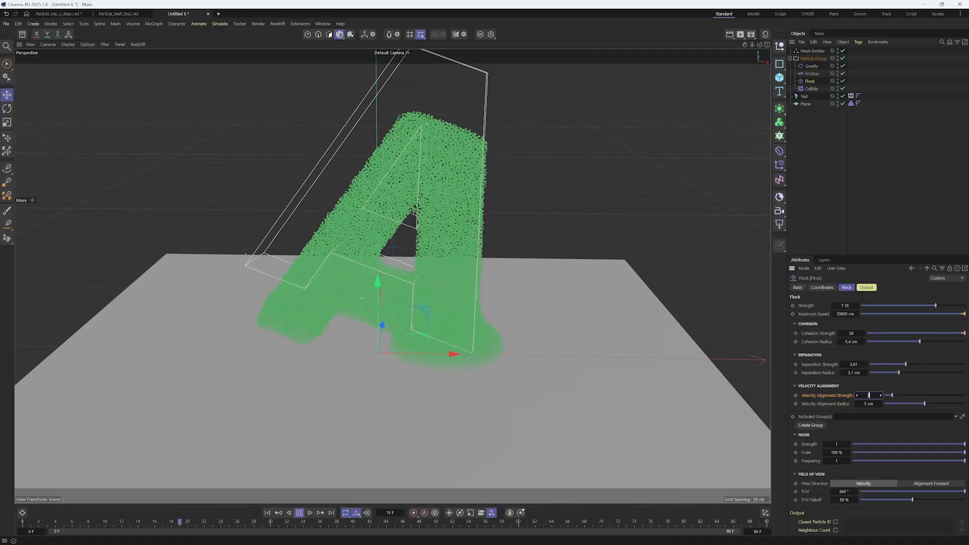
# Set the Flock modifier's Velocity Alignment Strength to 20, check the melting letter during playback and return to frame 0
pyautogui.write('20')
pyautogui.press('Return')
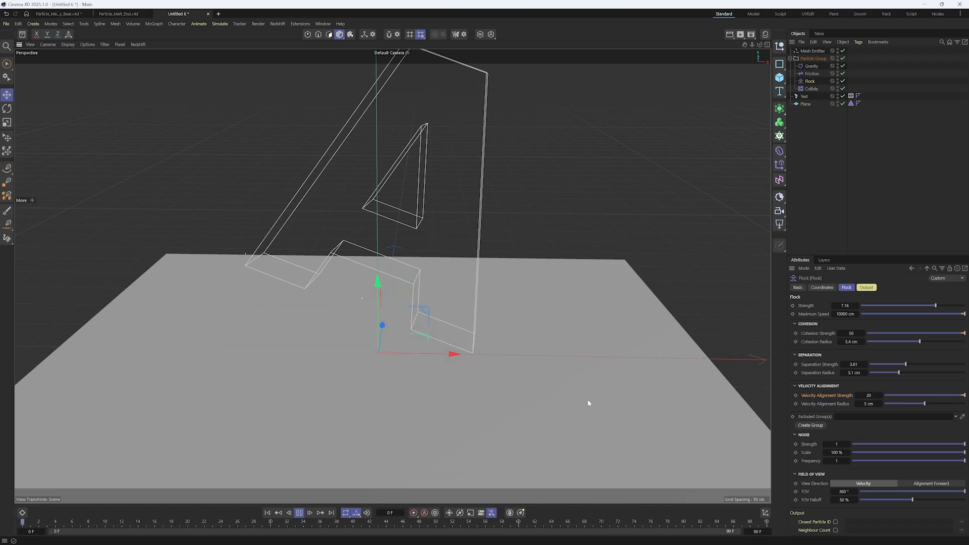
pyautogui.keyDown('alt'); pyautogui.moveTo(588, 400); pyautogui.dragTo(584, 383); pyautogui.keyUp('alt')
pyautogui.keyDown('alt'); pyautogui.moveTo(465, 385); pyautogui.dragTo(447, 406); pyautogui.keyUp('alt')
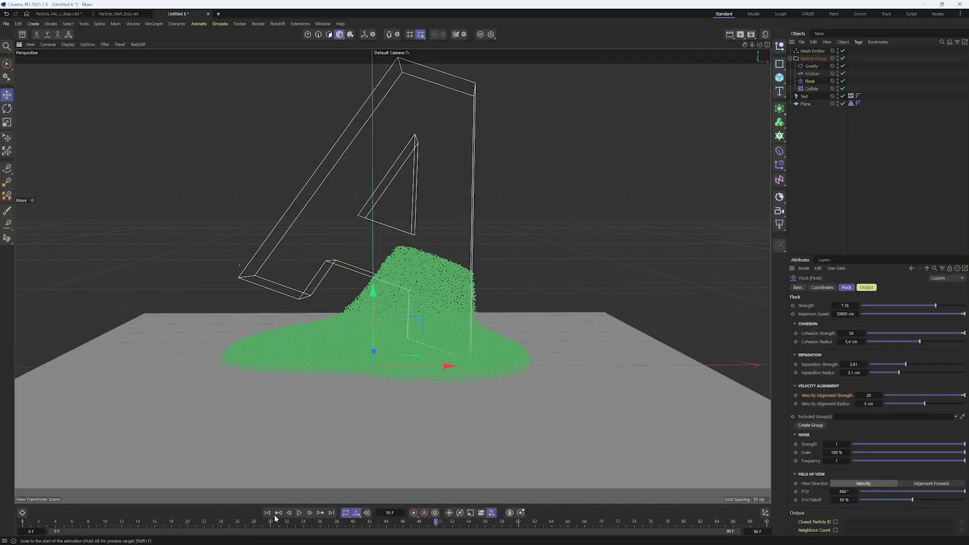
pyautogui.click(267, 513)
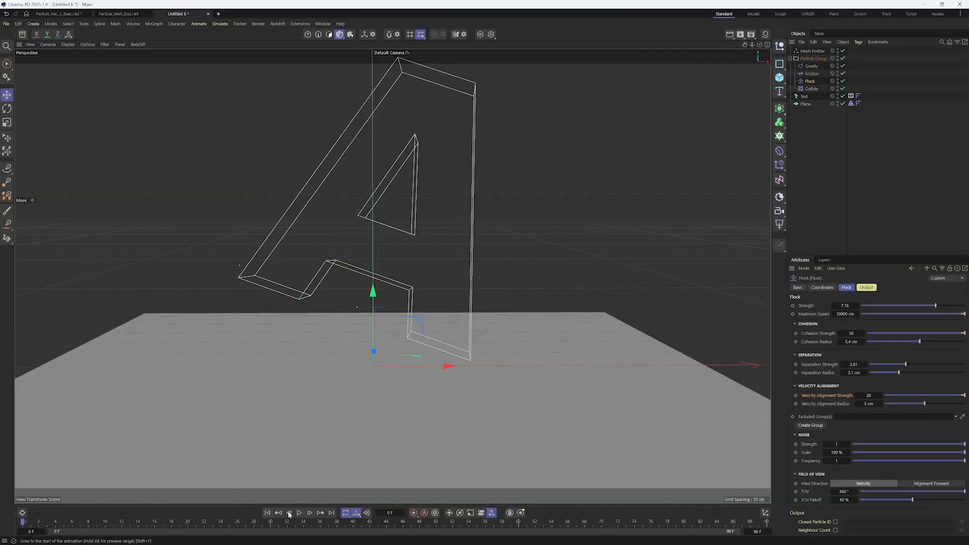
pyautogui.keyDown('alt'); pyautogui.moveTo(487, 316); pyautogui.dragTo(475, 351, button='middle'); pyautogui.keyUp('alt')
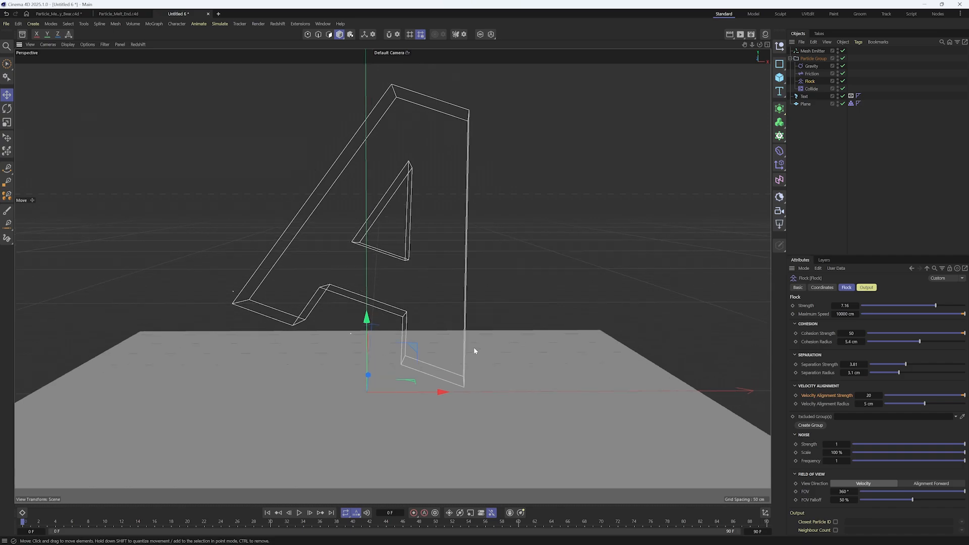
# Add a second particle group and place it between the existing Particle Group and the Text object
pyautogui.click(811, 66)
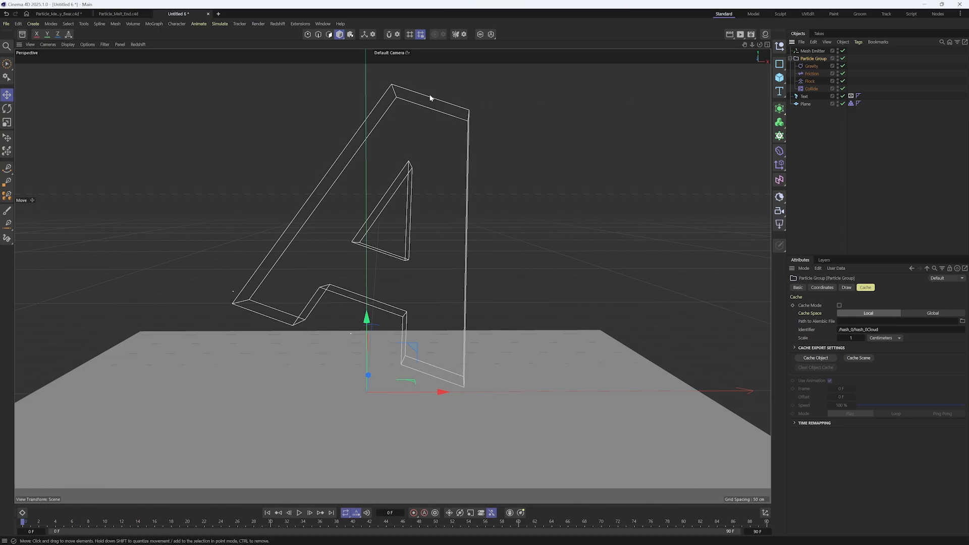
pyautogui.click(221, 24)
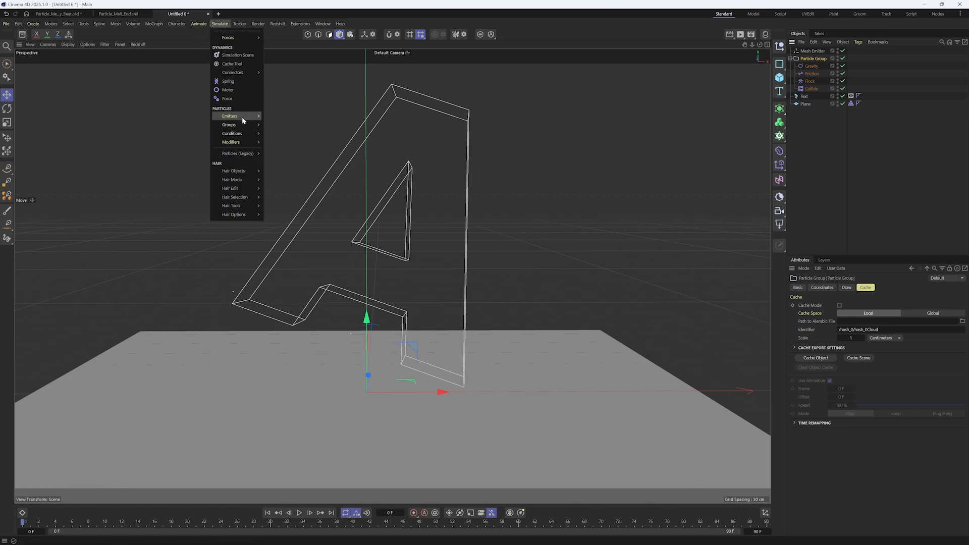
pyautogui.click(293, 130)
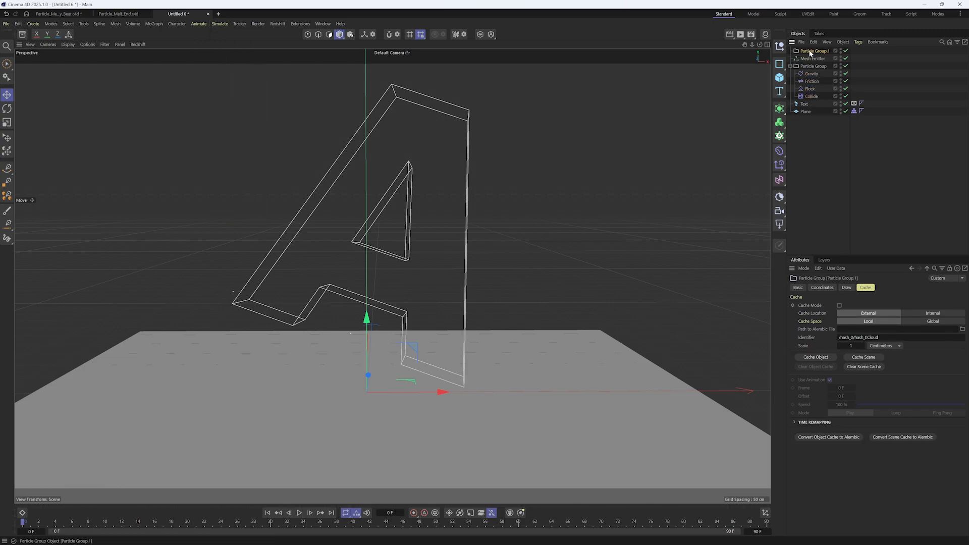
pyautogui.moveTo(807, 104); pyautogui.dragTo(797, 103)
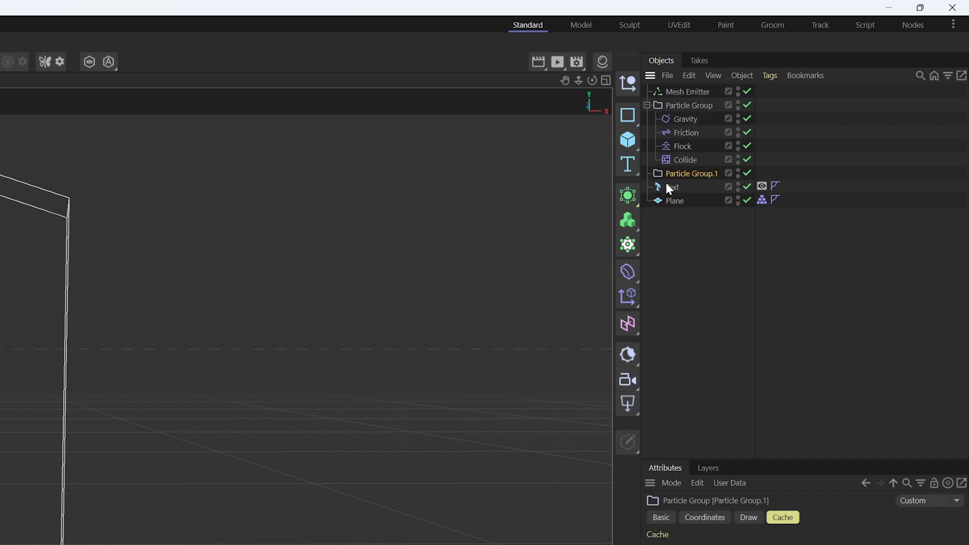
# Rename the original group as Particle Group STATIC and the new one as Particle Group MELT
pyautogui.doubleClick(691, 105)
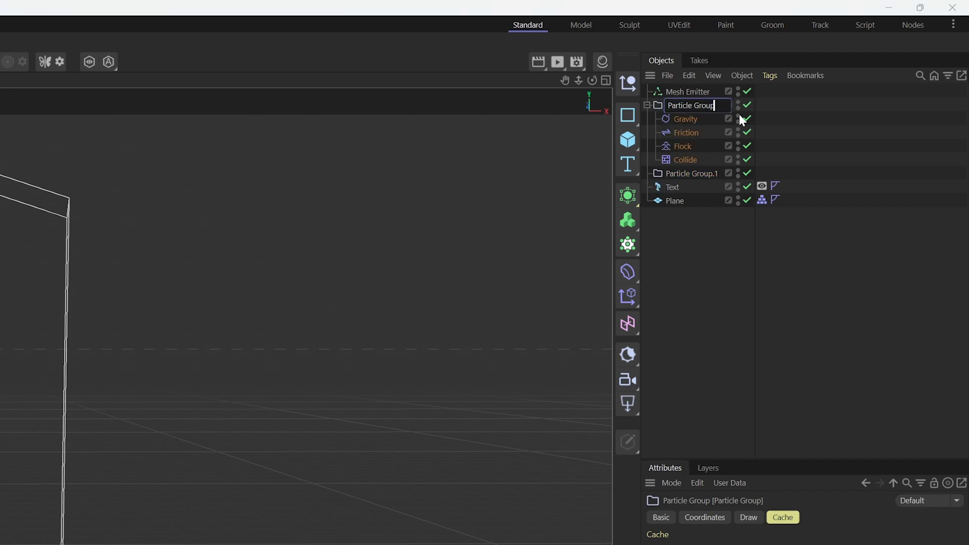
pyautogui.write('STATIC')
pyautogui.press('Return')
pyautogui.doubleClick(694, 174)
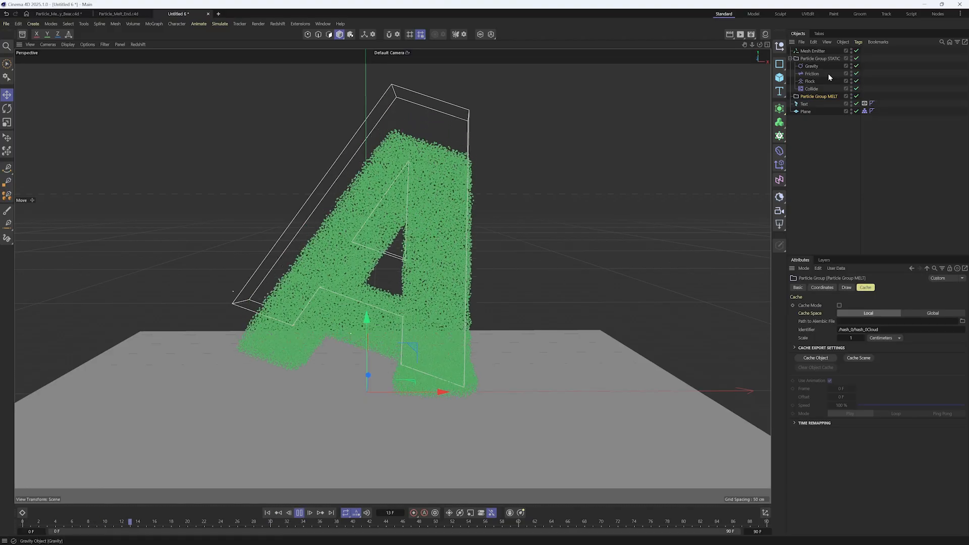
# Select the STATIC and MELT groups in turn during playback to compare their particles, then stop at frame 0
pyautogui.click(821, 59)
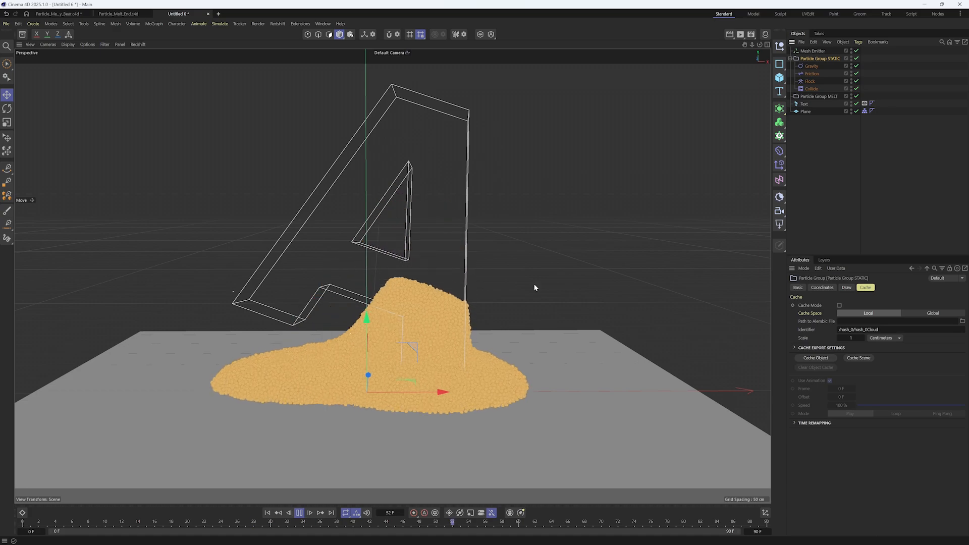
pyautogui.click(830, 97)
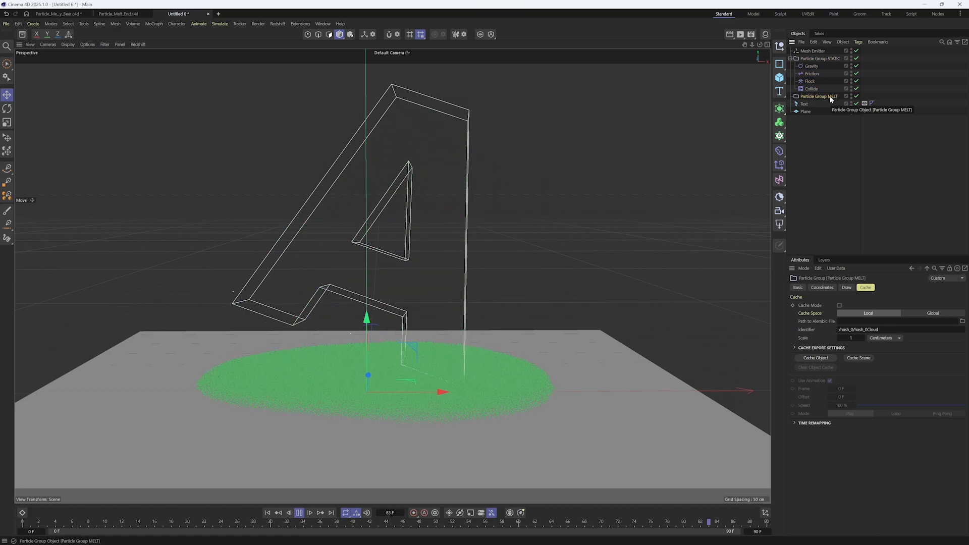
pyautogui.click(299, 513)
pyautogui.click(268, 513)
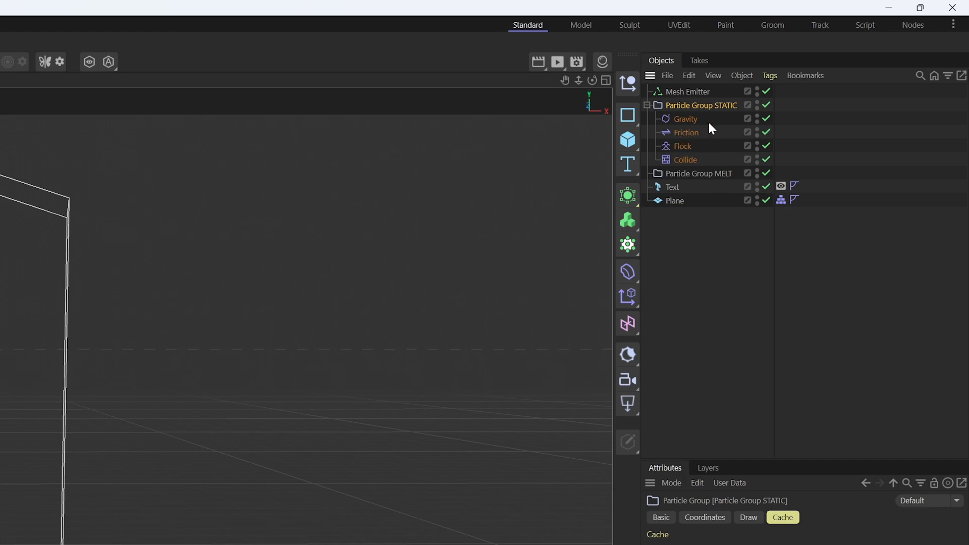
# Move Gravity, Friction and Flock into Particle Group MELT and place Collide outside both groups, above the Text object
pyautogui.keyDown('shift'); pyautogui.click(685, 160); pyautogui.keyUp('shift')
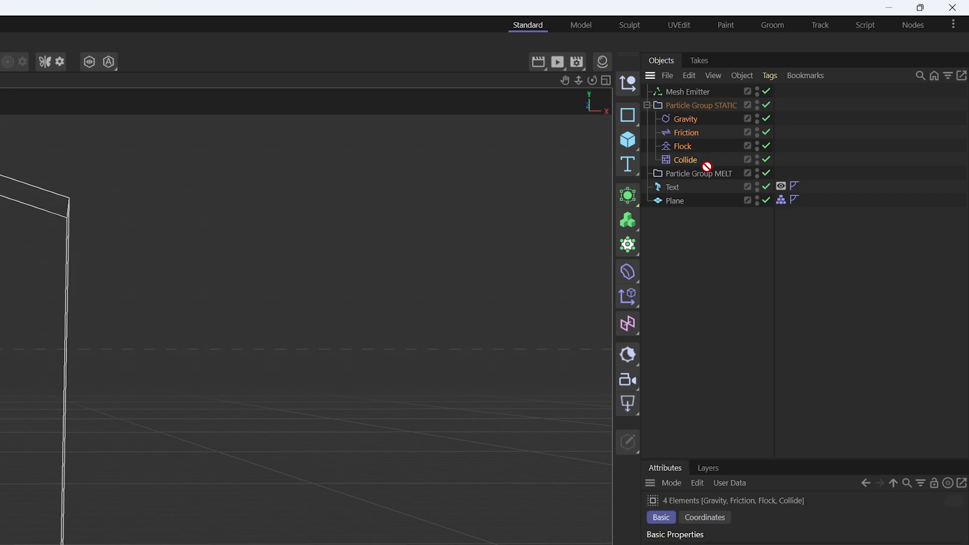
pyautogui.moveTo(702, 174); pyautogui.dragTo(702, 174)
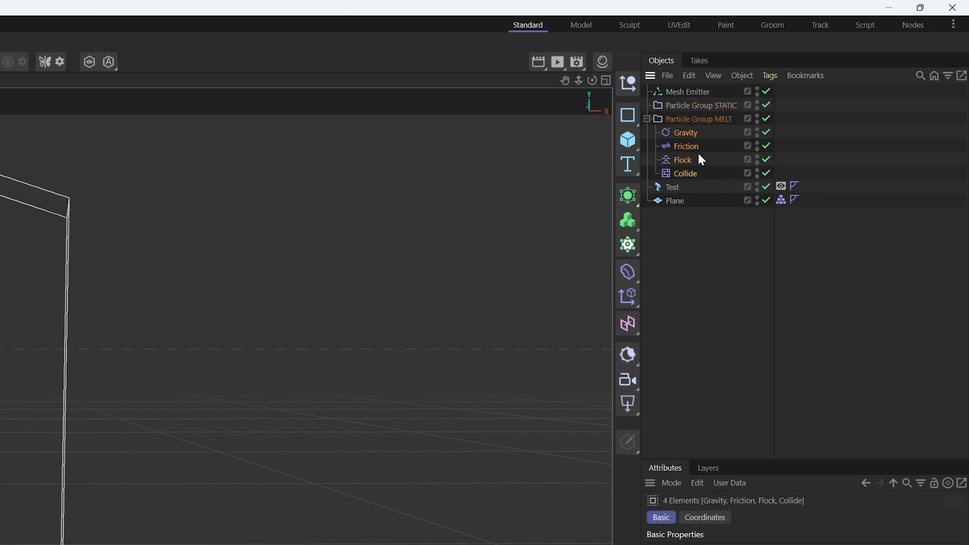
pyautogui.click(678, 173)
pyautogui.moveTo(678, 173); pyautogui.dragTo(665, 180)
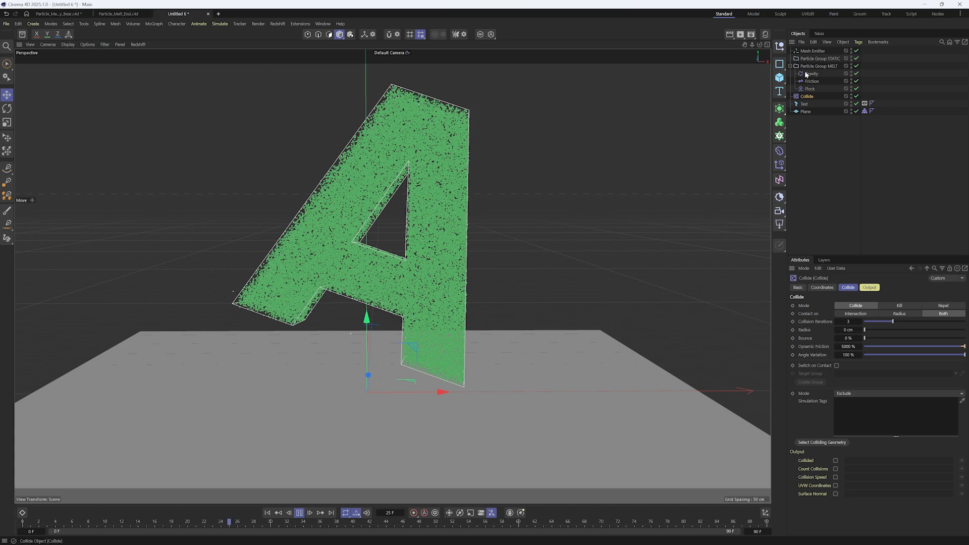
# Select the STATIC and MELT groups alternately during playback to check which one holds the letter's particles, then stop playback
pyautogui.click(701, 105)
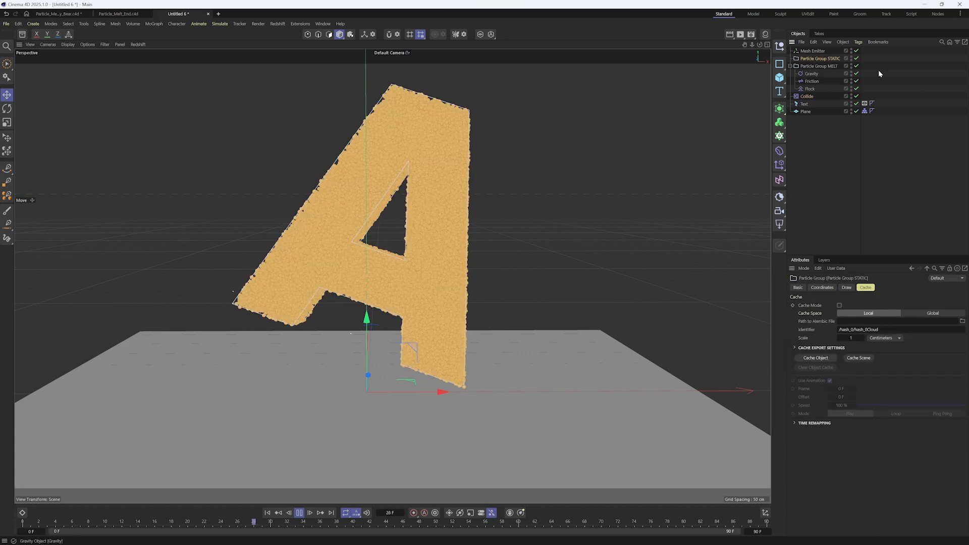
pyautogui.click(828, 66)
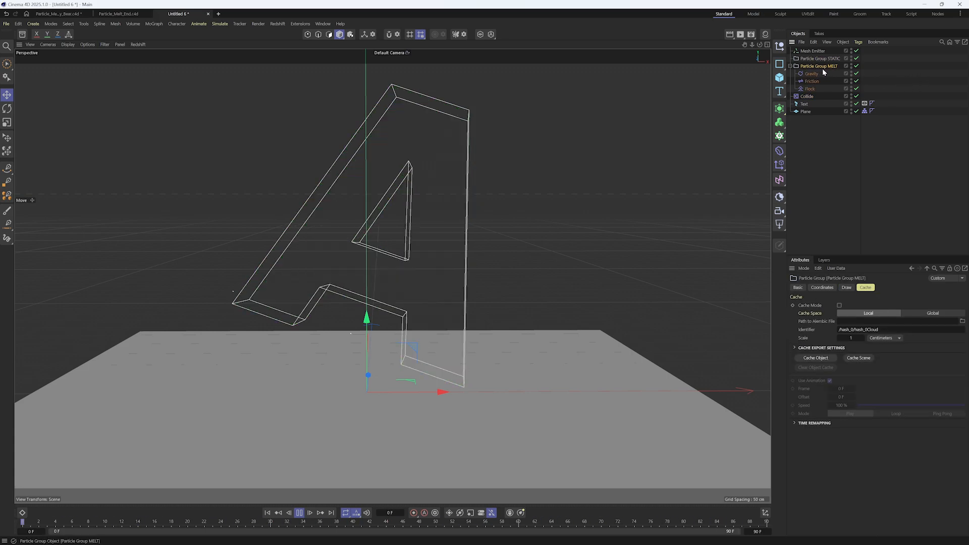
pyautogui.click(824, 59)
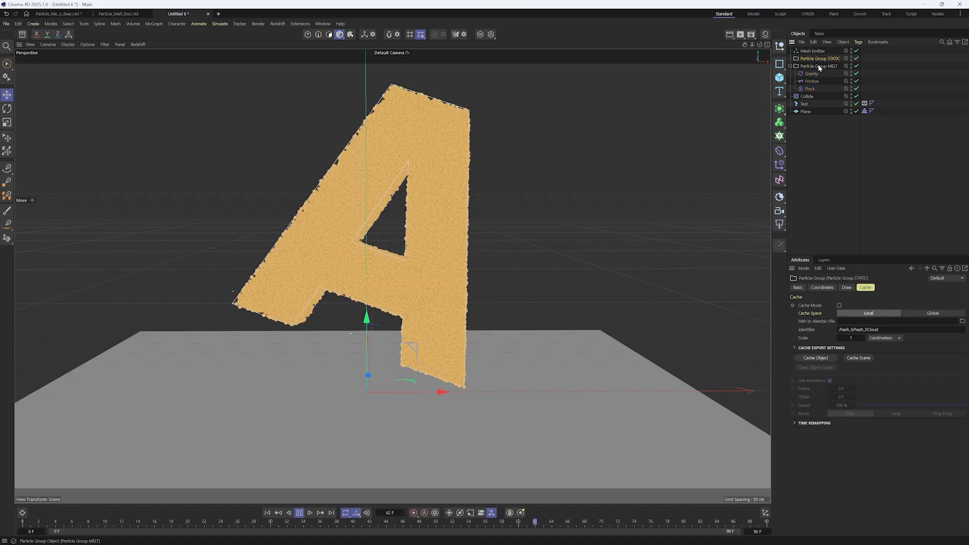
pyautogui.click(831, 67)
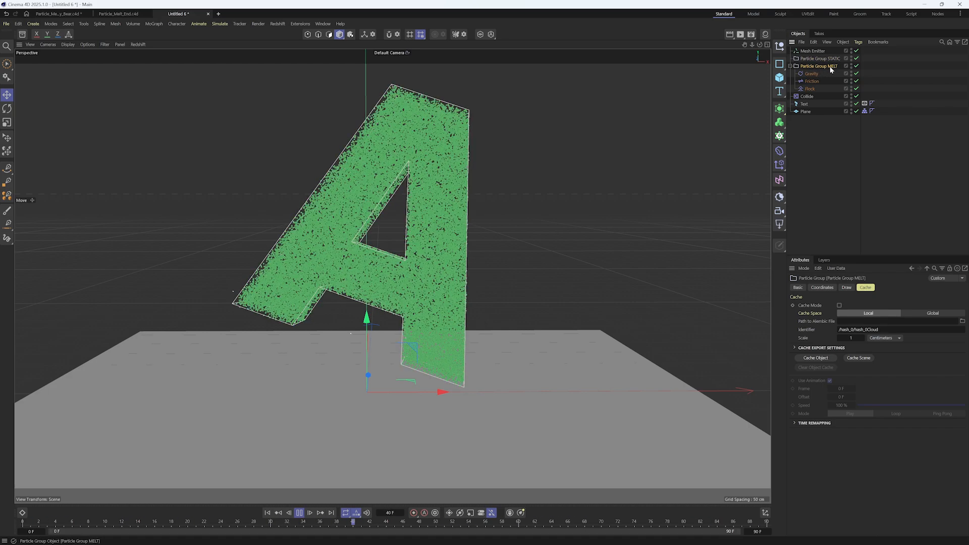
pyautogui.click(829, 59)
pyautogui.press('F8')
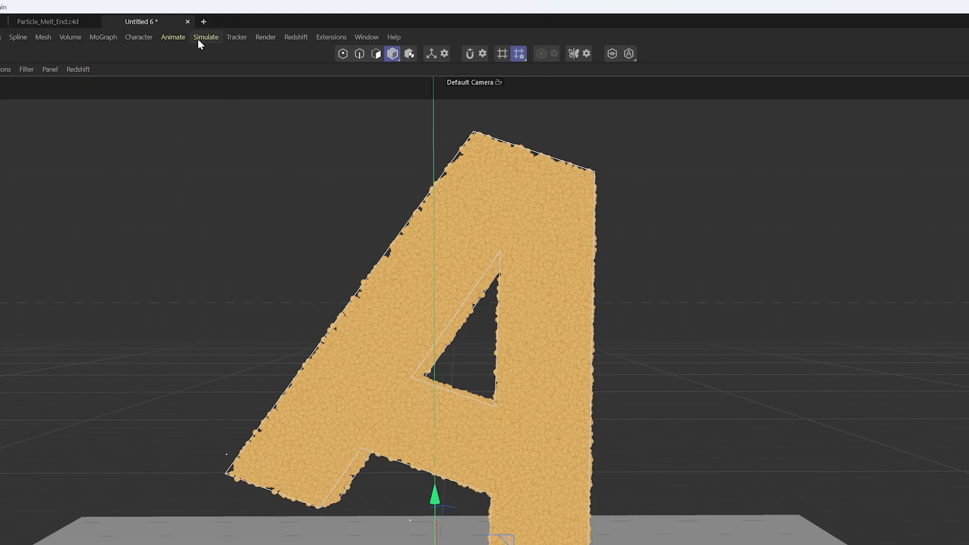
# Add a particle Field Condition and nest it under Particle Group STATIC
pyautogui.click(220, 24)
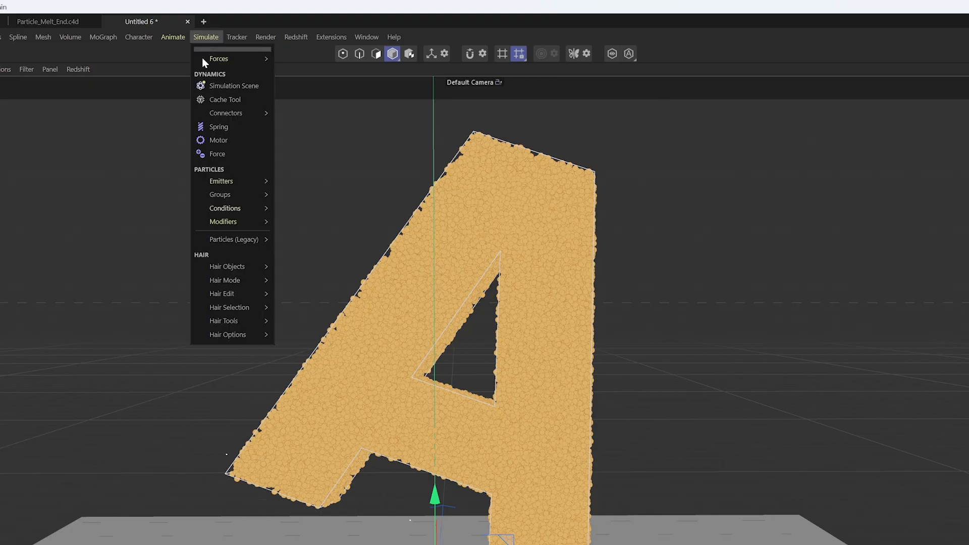
pyautogui.moveTo(248, 207)
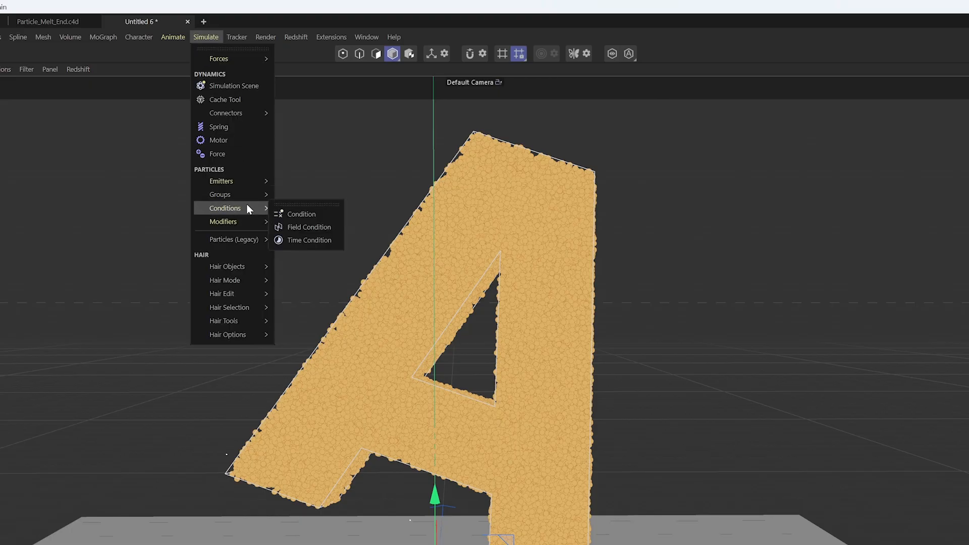
pyautogui.click(310, 228)
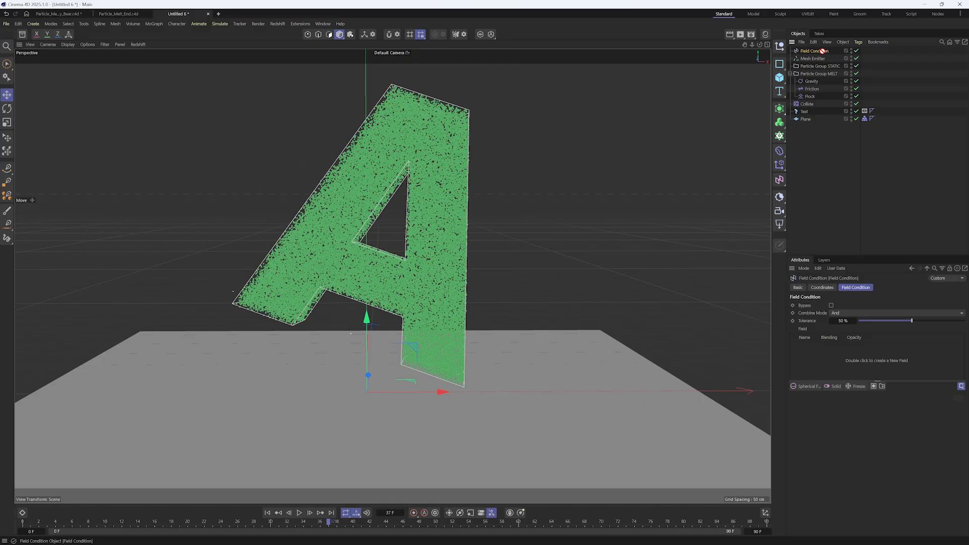
pyautogui.moveTo(832, 65); pyautogui.dragTo(823, 66)
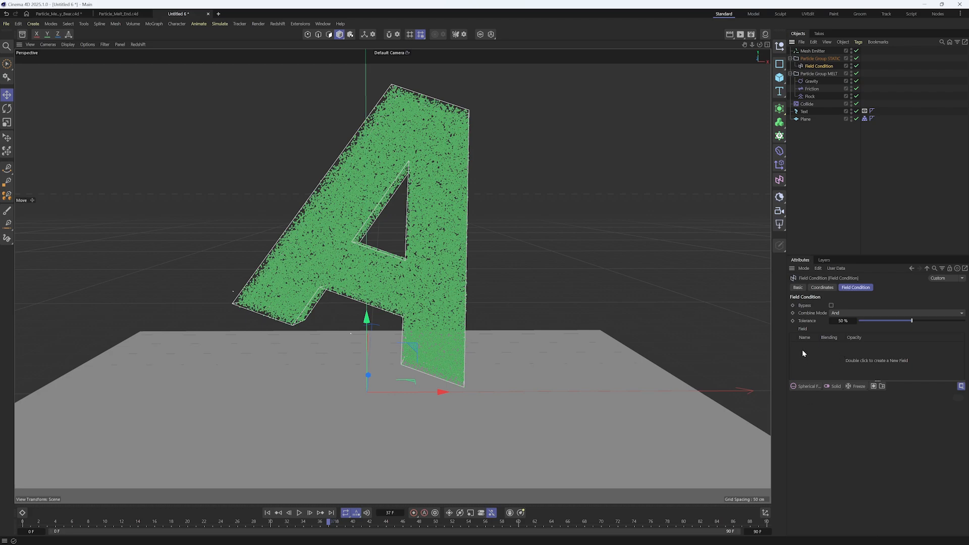
# Add a Linear Field to the Field Condition with direction -Y, a length of about 7.83 cm, and place it near the letter's base
pyautogui.click(805, 386)
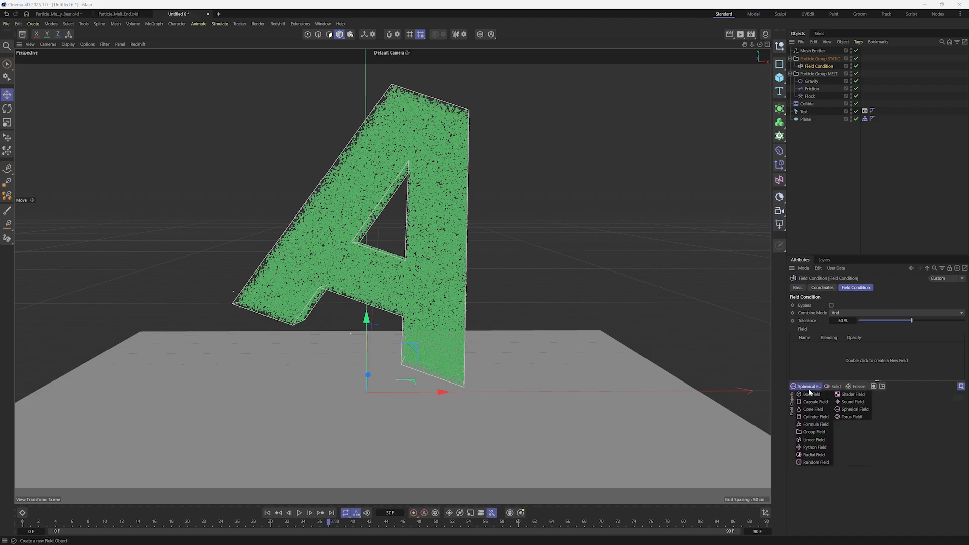
pyautogui.click(823, 440)
pyautogui.click(906, 434)
pyautogui.moveTo(394, 365); pyautogui.dragTo(395, 371)
pyautogui.keyDown('alt'); pyautogui.moveTo(380, 334); pyautogui.dragTo(360, 279); pyautogui.keyUp('alt')
pyautogui.keyDown('alt'); pyautogui.moveTo(371, 295); pyautogui.dragTo(376, 288); pyautogui.keyUp('alt')
pyautogui.moveTo(359, 320); pyautogui.dragTo(391, 328)
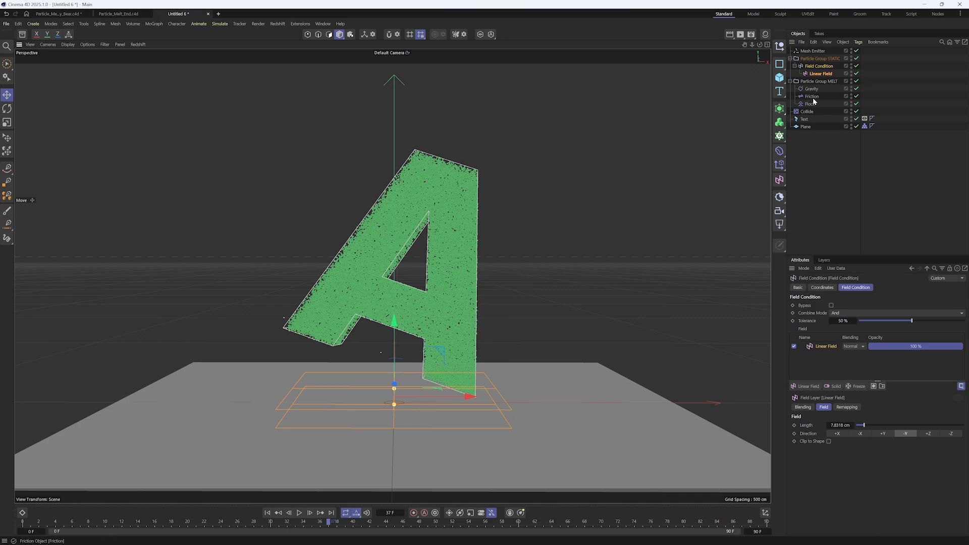
# Add a Switch Group modifier and nest it under the Field Condition, above the Linear Field
pyautogui.click(818, 67)
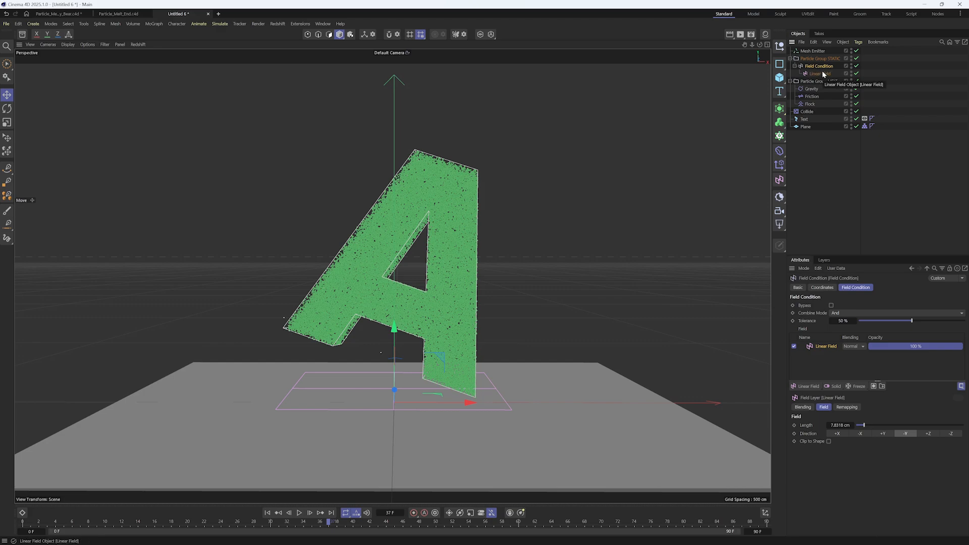
pyautogui.click(220, 24)
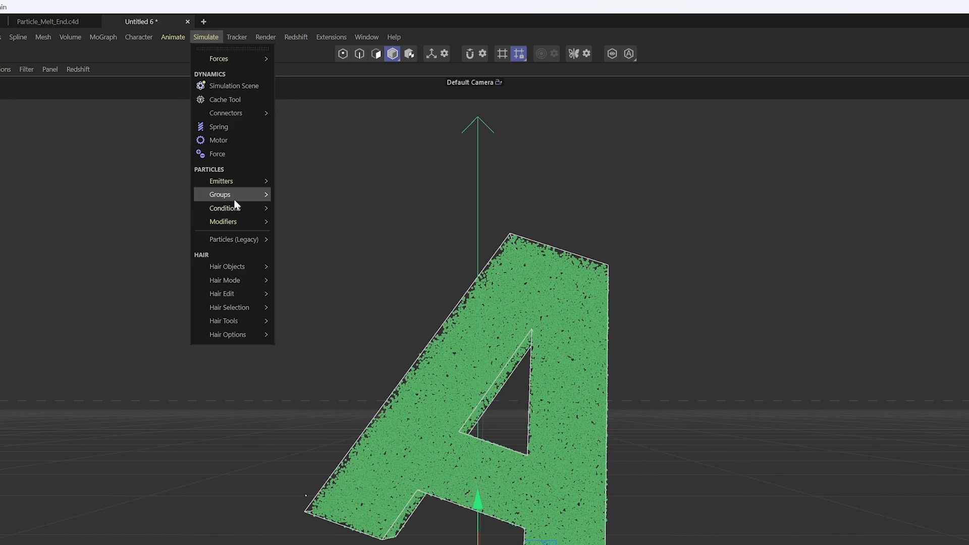
pyautogui.moveTo(238, 222)
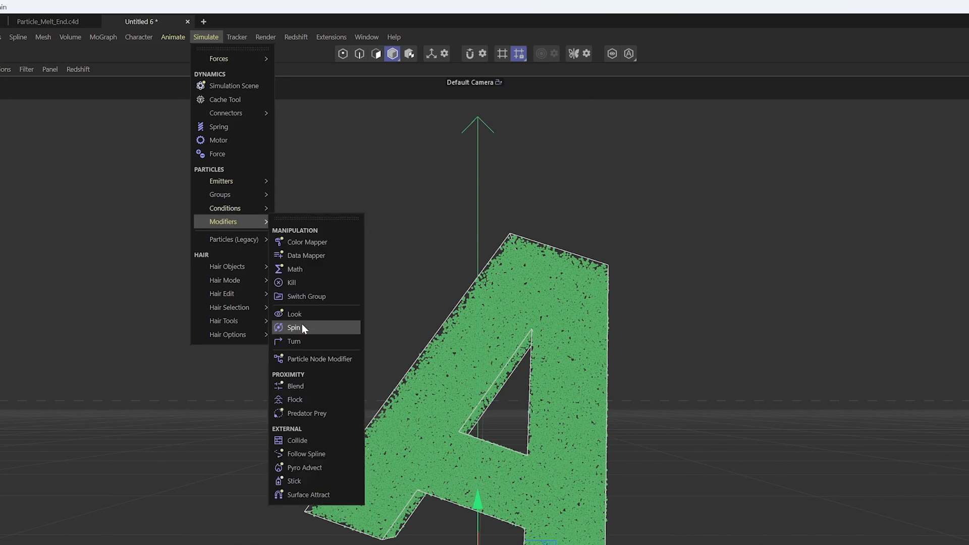
pyautogui.click(312, 297)
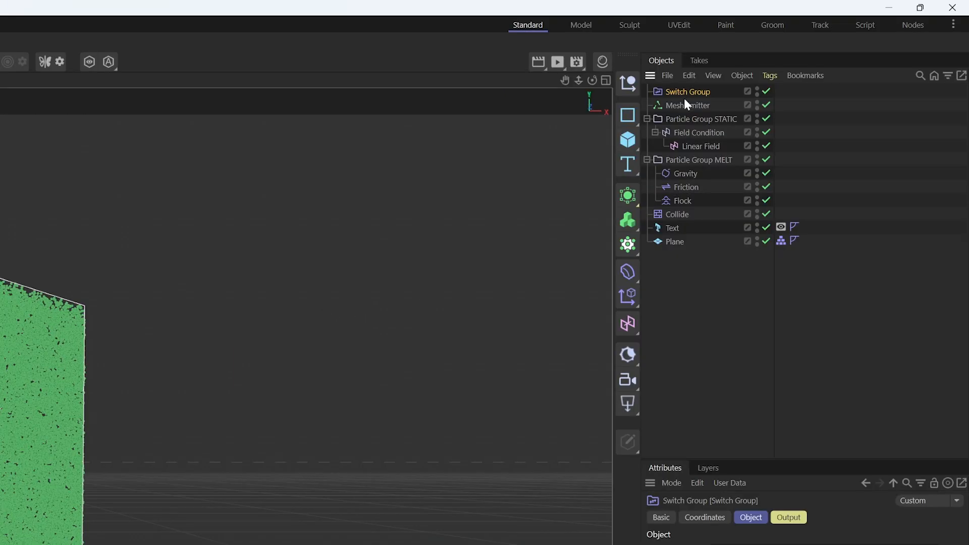
pyautogui.moveTo(694, 91); pyautogui.dragTo(721, 145)
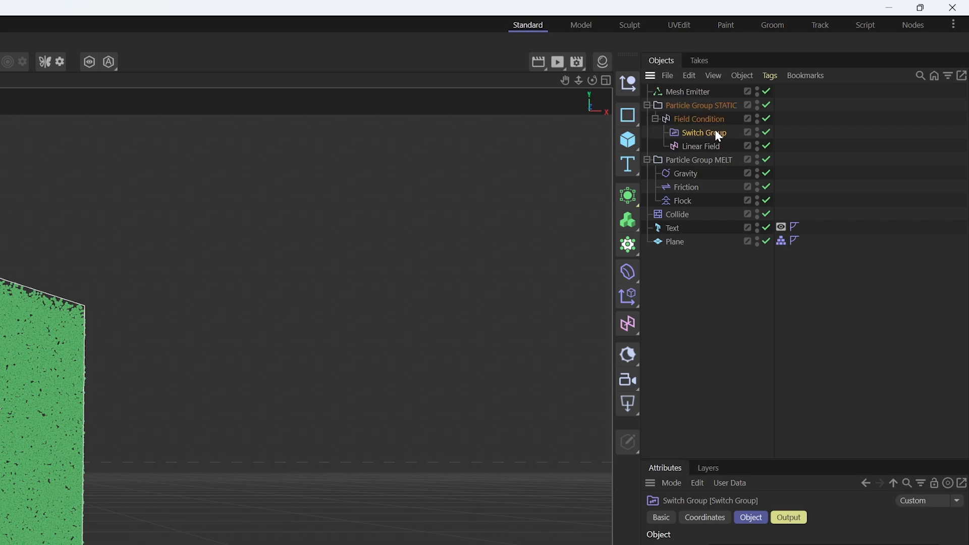
# Assign Particle Group MELT as the Switch Group modifier's target group
pyautogui.click(705, 123)
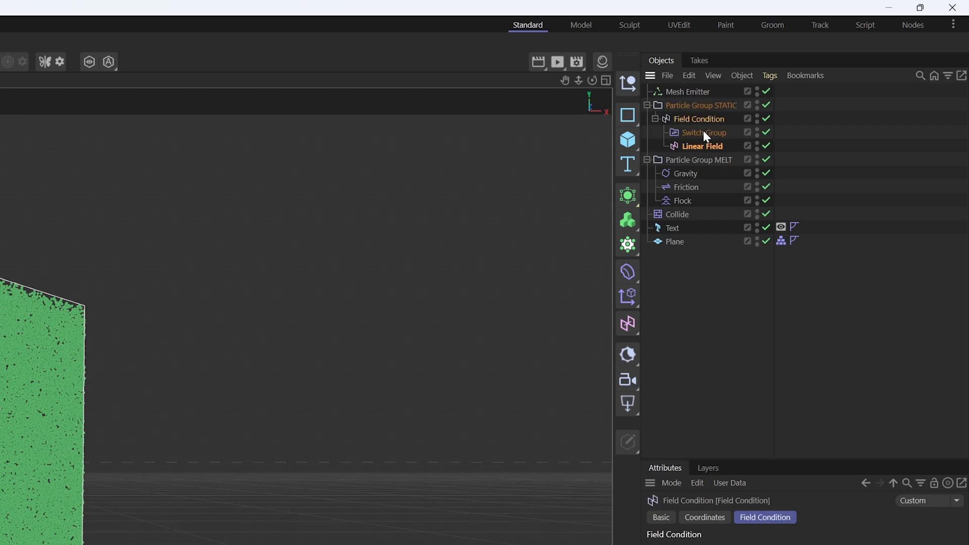
pyautogui.click(709, 133)
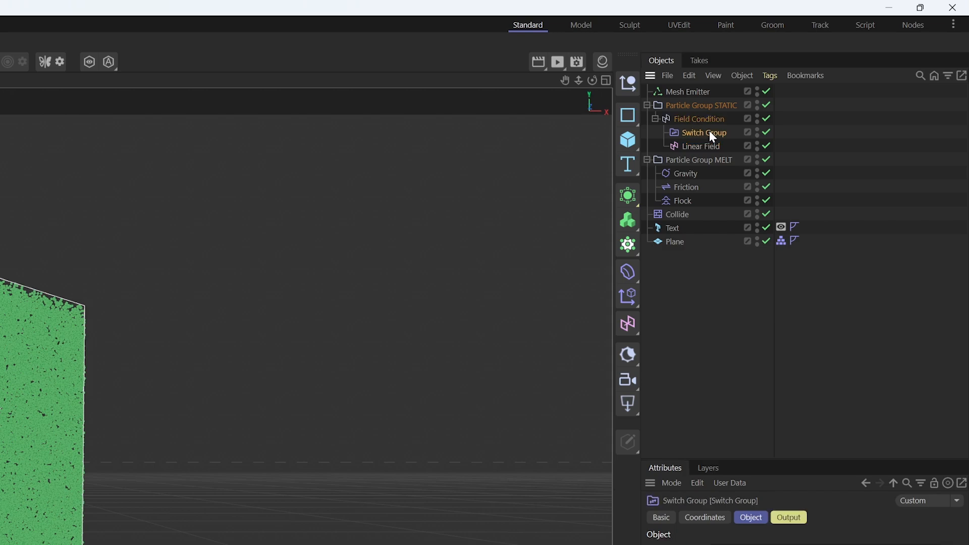
pyautogui.click(707, 120)
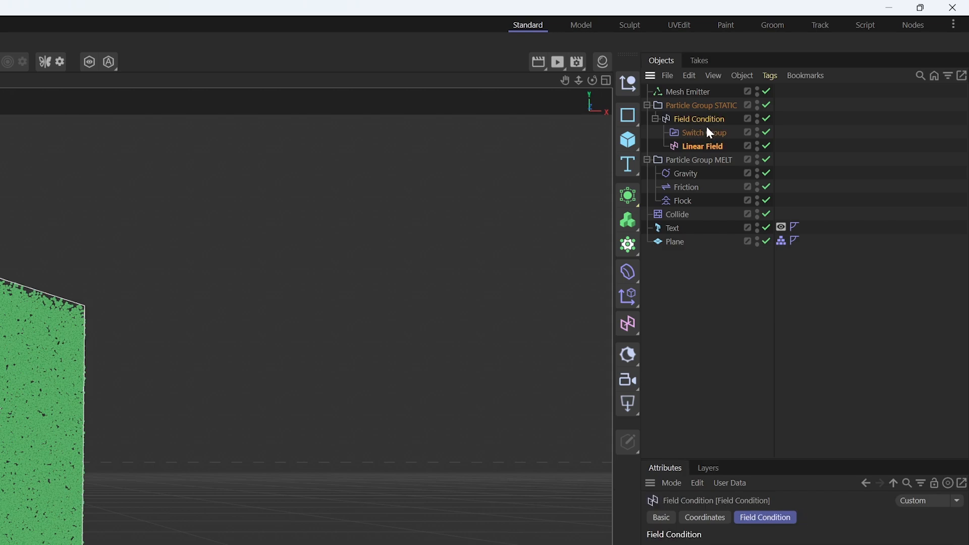
pyautogui.click(711, 133)
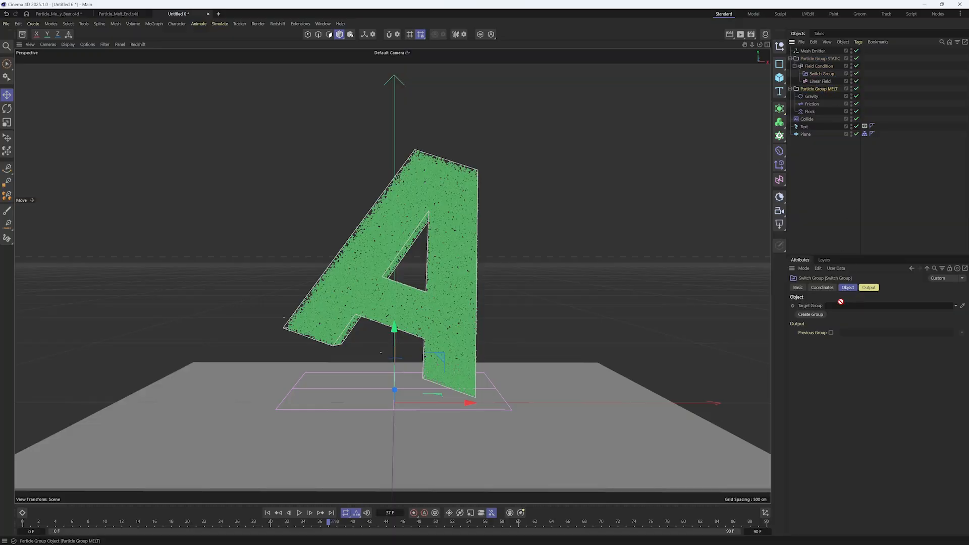
pyautogui.moveTo(841, 301); pyautogui.dragTo(858, 305)
# Play the simulation from frame 0 and raise the Linear Field through the lower part of the letter to test the group switch
pyautogui.click(820, 80)
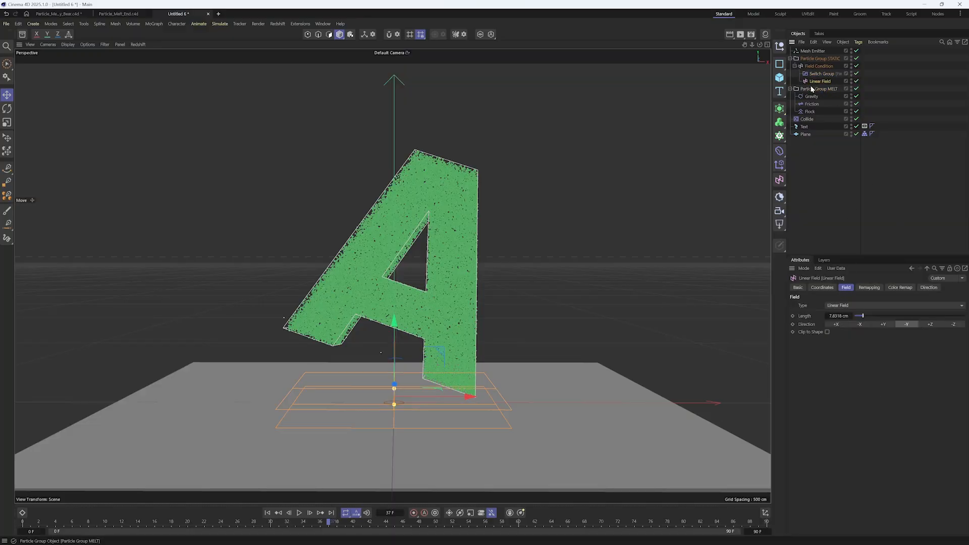
pyautogui.click(267, 514)
pyautogui.click(300, 515)
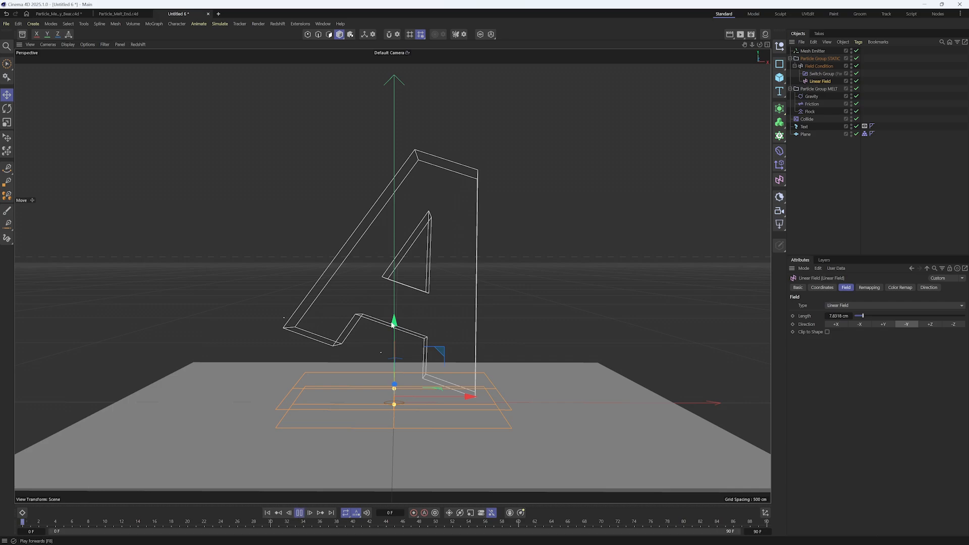
pyautogui.moveTo(394, 326); pyautogui.dragTo(382, 261)
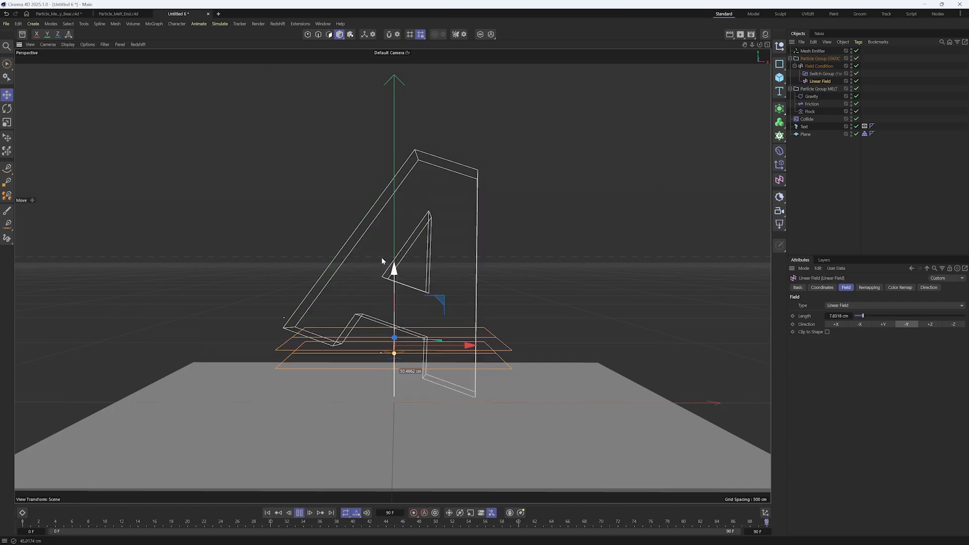
# Extend the animation's end frame to 150
pyautogui.doubleClick(757, 532)
pyautogui.write('1')
pyautogui.write('50')
pyautogui.press('Return')
# Select the MELT group and the STATIC group in turn to compare their particles, and resume playback
pyautogui.click(818, 89)
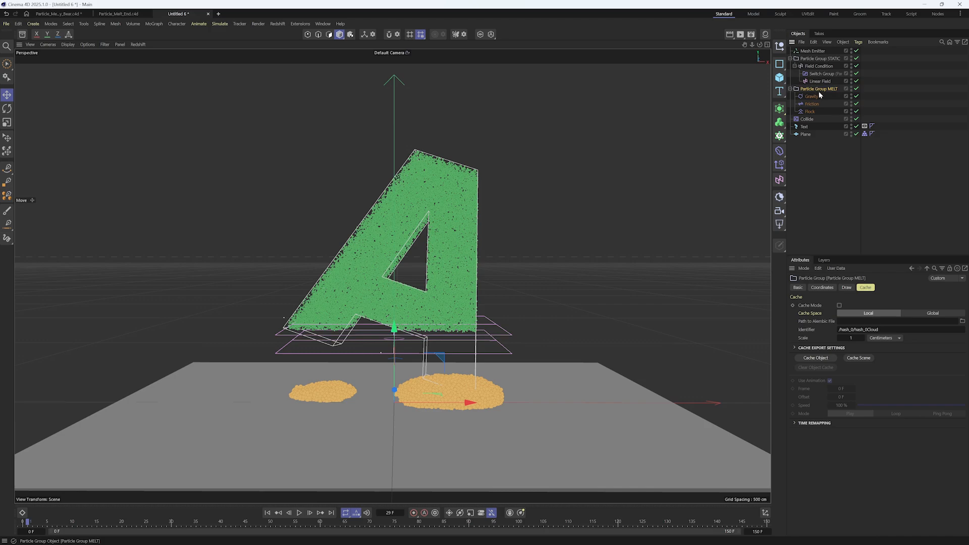
pyautogui.click(820, 59)
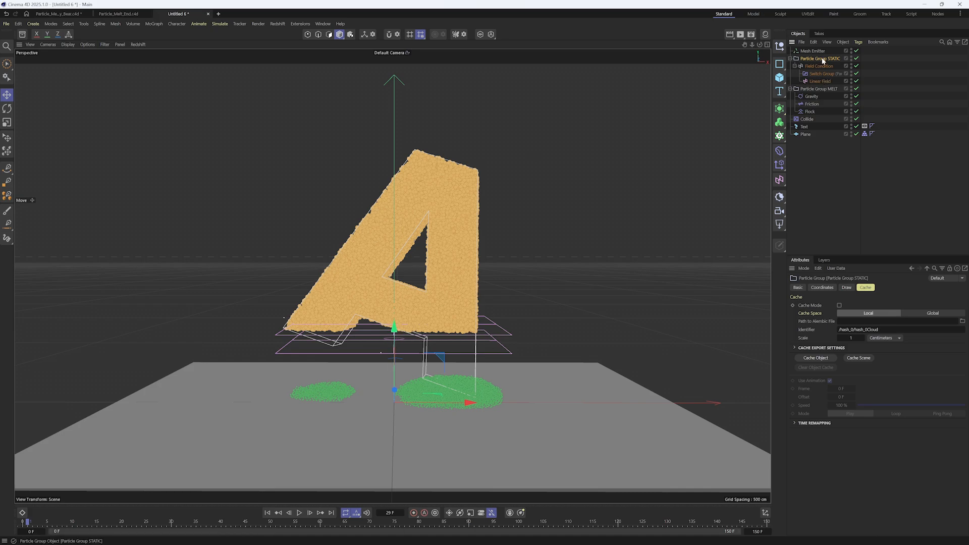
pyautogui.click(299, 513)
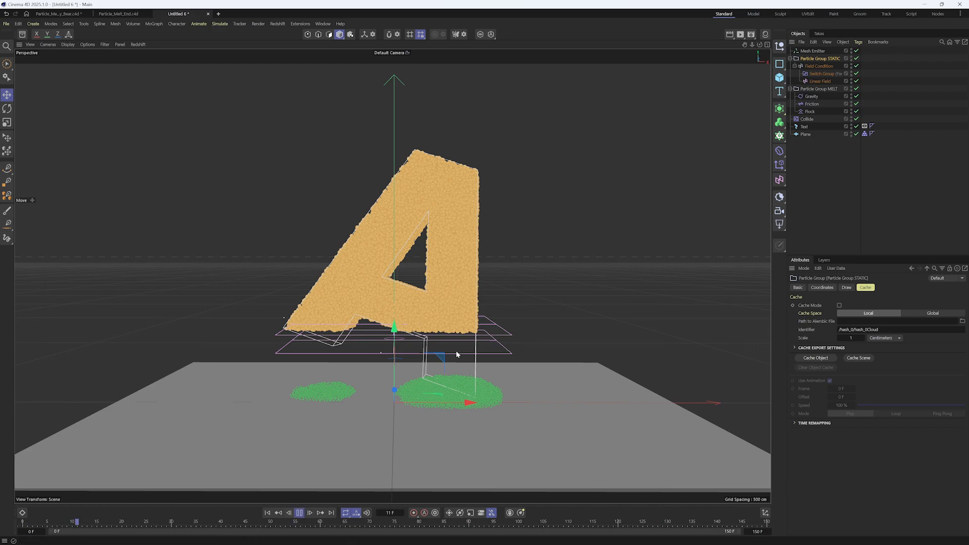
# Test the melt by moving the Linear Field through the letter during playback, then return it to the letter's base at frame 0
pyautogui.click(458, 353)
pyautogui.moveTo(395, 266); pyautogui.dragTo(521, 264)
pyautogui.click(268, 513)
pyautogui.moveTo(385, 245); pyautogui.dragTo(453, 306)
pyautogui.click(301, 513)
pyautogui.click(299, 513)
pyautogui.click(267, 513)
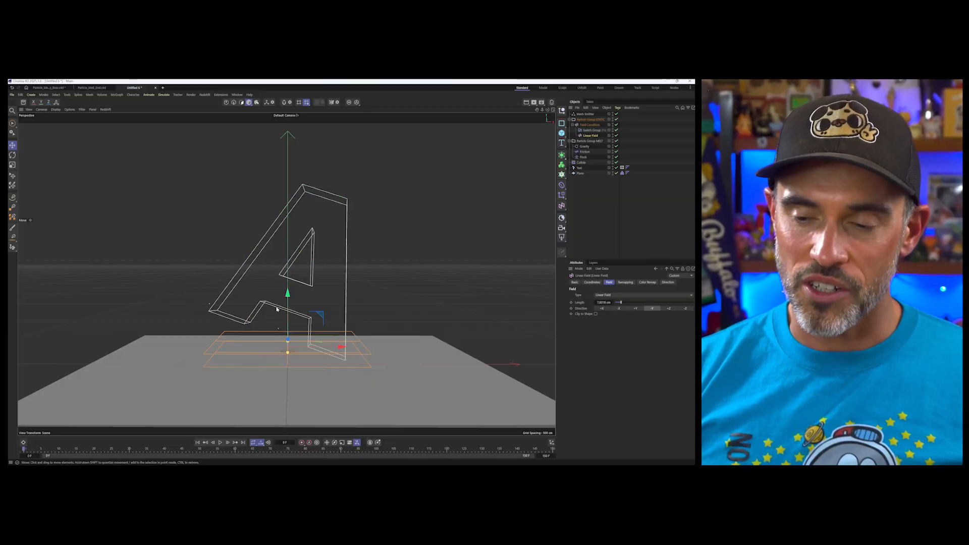
# Add a Freeze layer above the Linear Field in the Field Condition
pyautogui.click(604, 126)
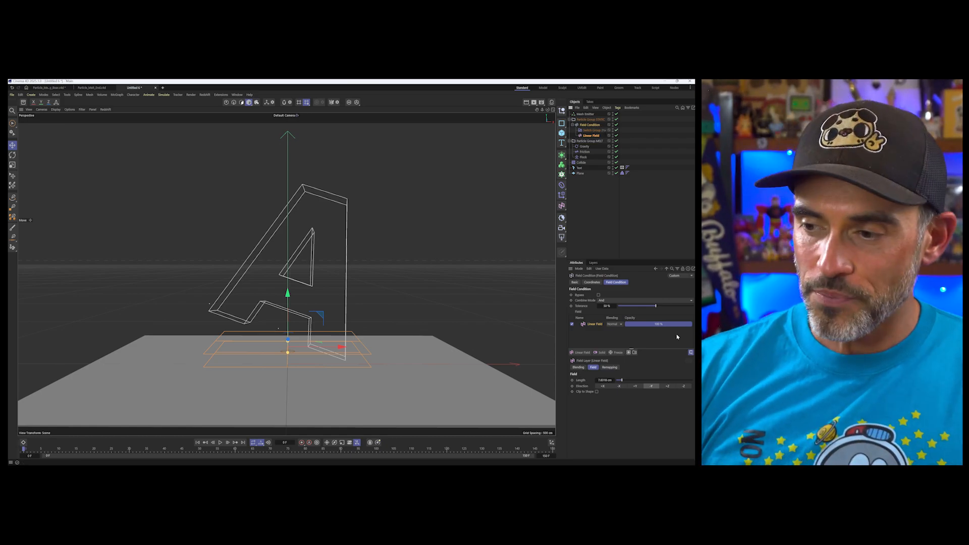
pyautogui.click(613, 353)
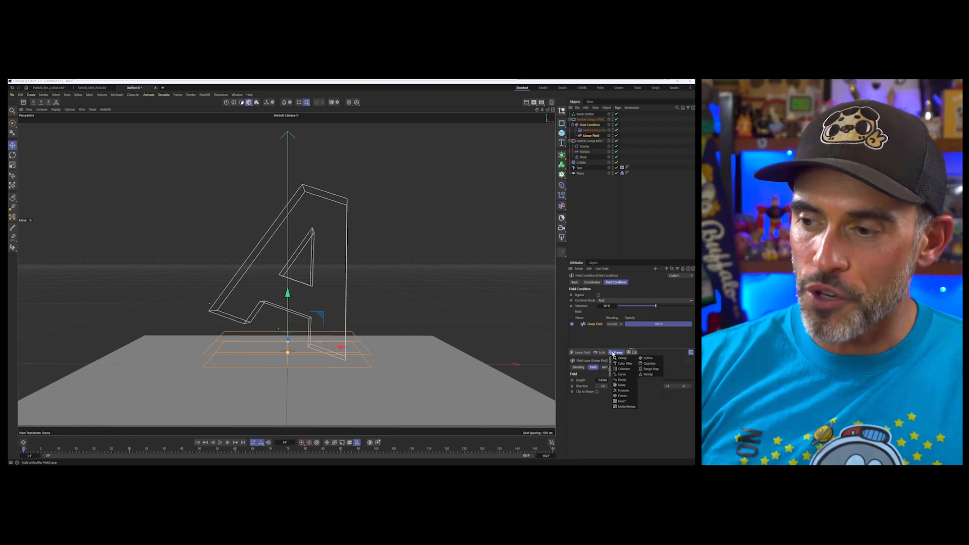
pyautogui.click(628, 397)
# Set the Freeze layer's blending to Max and its mode to Grow
pyautogui.click(613, 324)
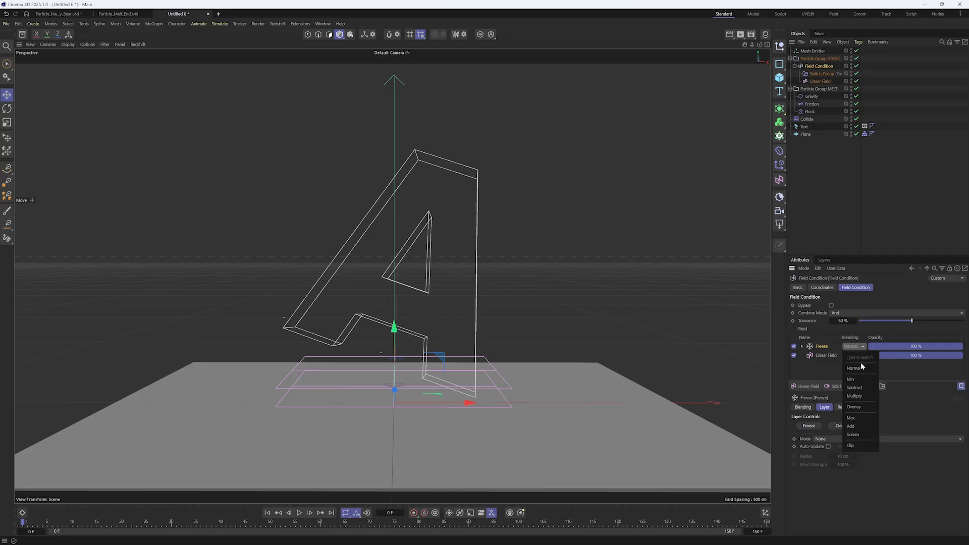
pyautogui.click(861, 419)
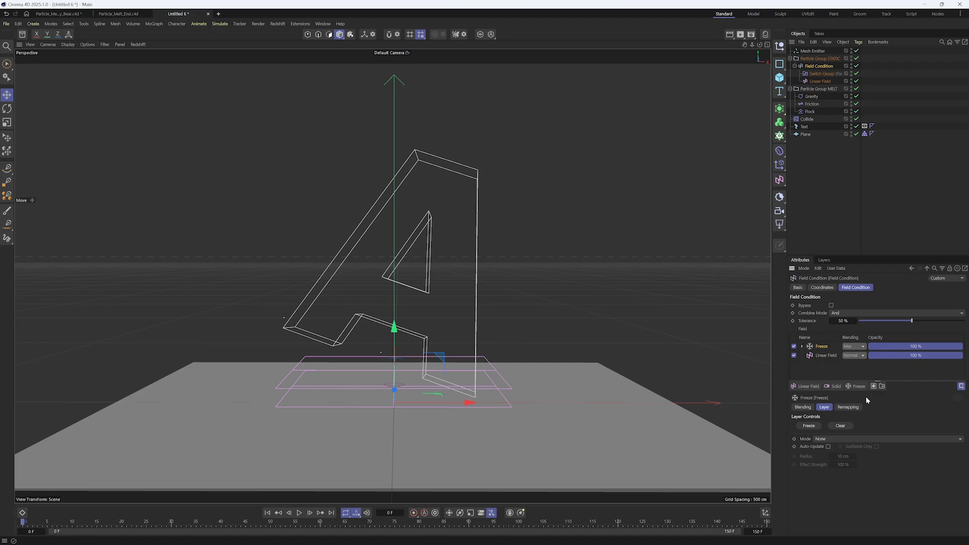
pyautogui.click(837, 438)
pyautogui.click(841, 482)
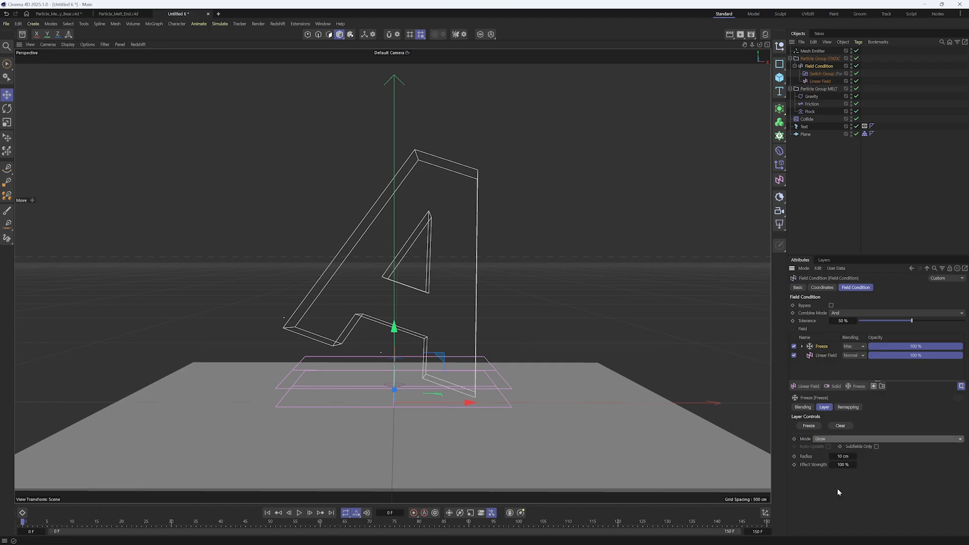
# Select the Particle Group MELT and play the simulation from frame 0 to check how the growing field spreads
pyautogui.click(812, 91)
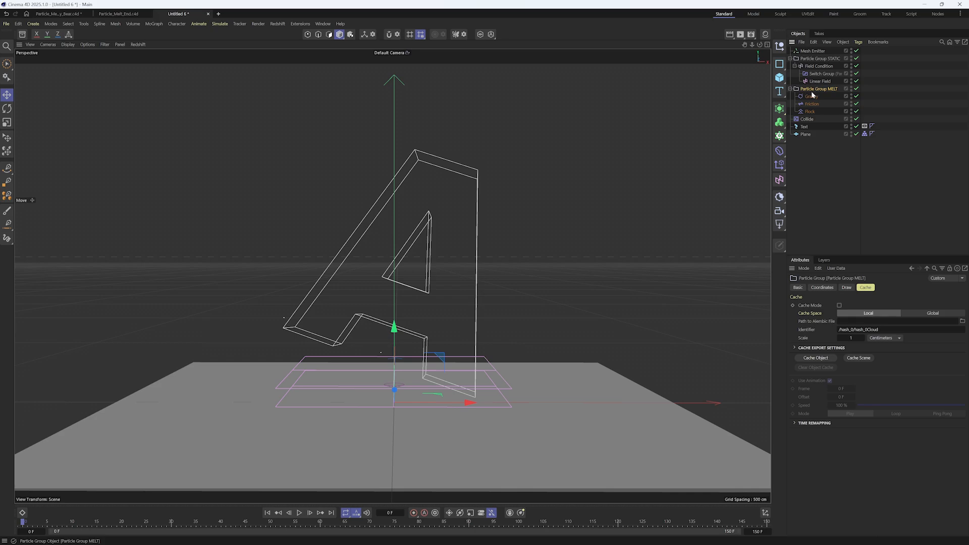
pyautogui.click(300, 513)
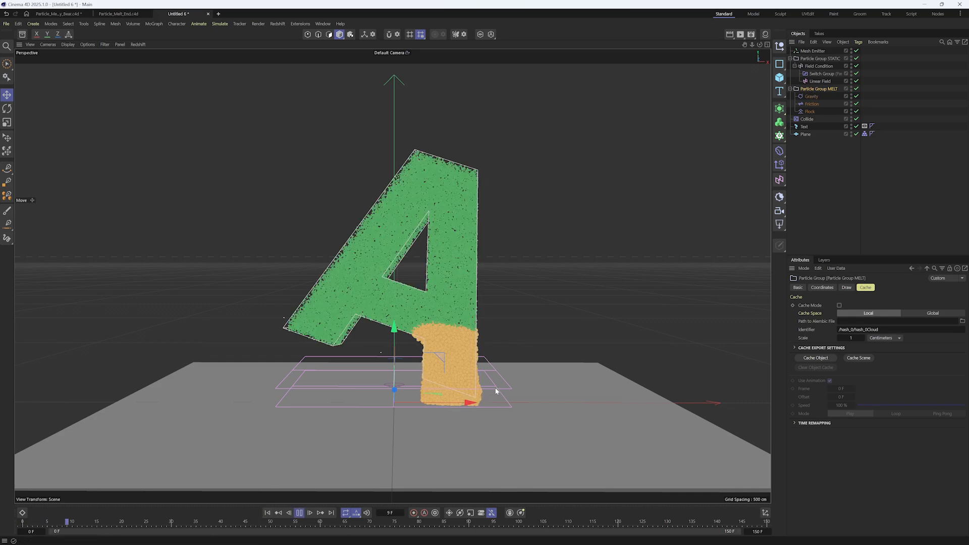
pyautogui.press('F8')
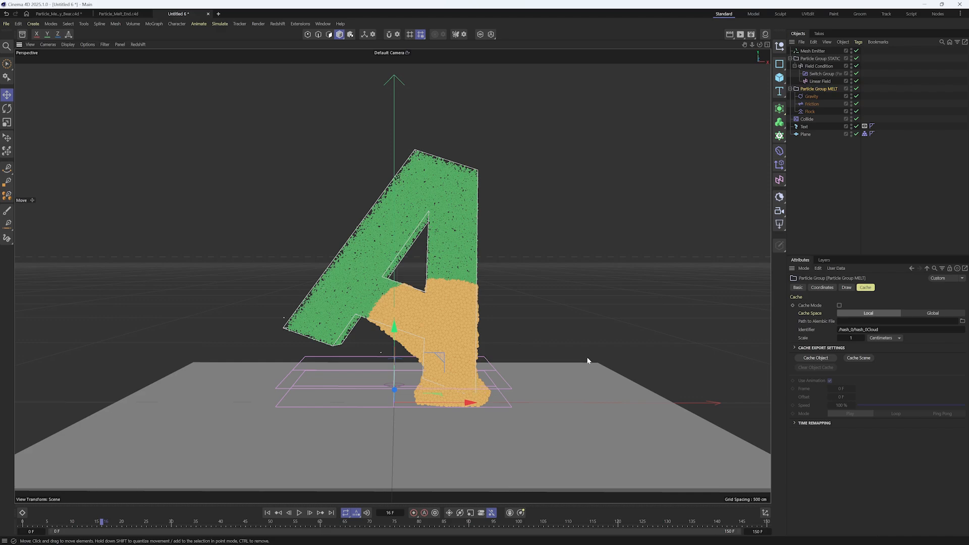
# Play the melt through while reviewing the Field Condition, MELT group, Flock and Friction settings, and restart at frame 0
pyautogui.click(819, 66)
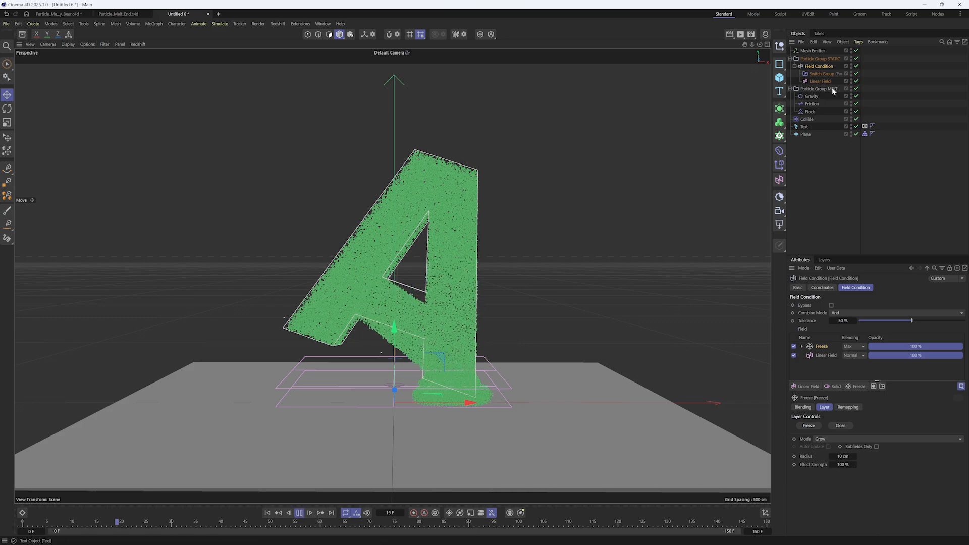
pyautogui.click(819, 89)
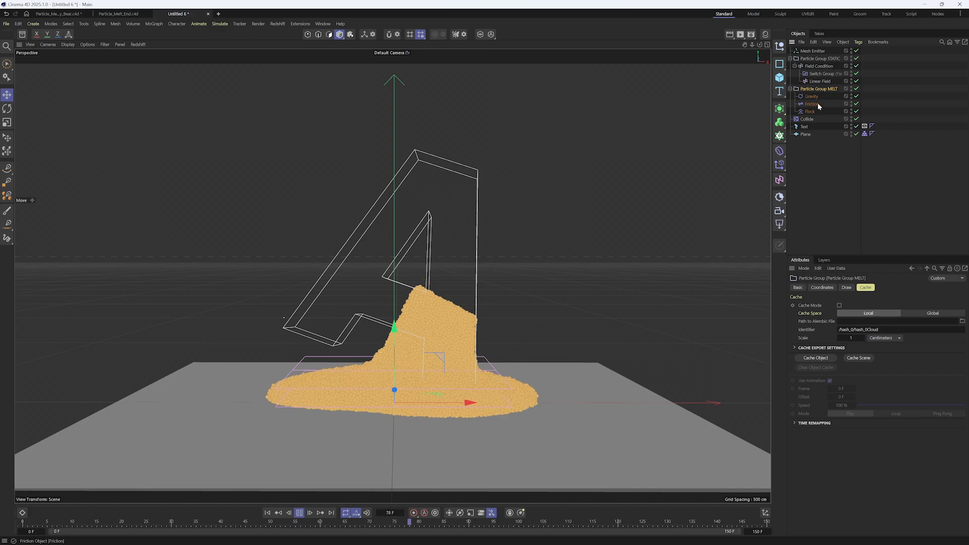
pyautogui.click(811, 113)
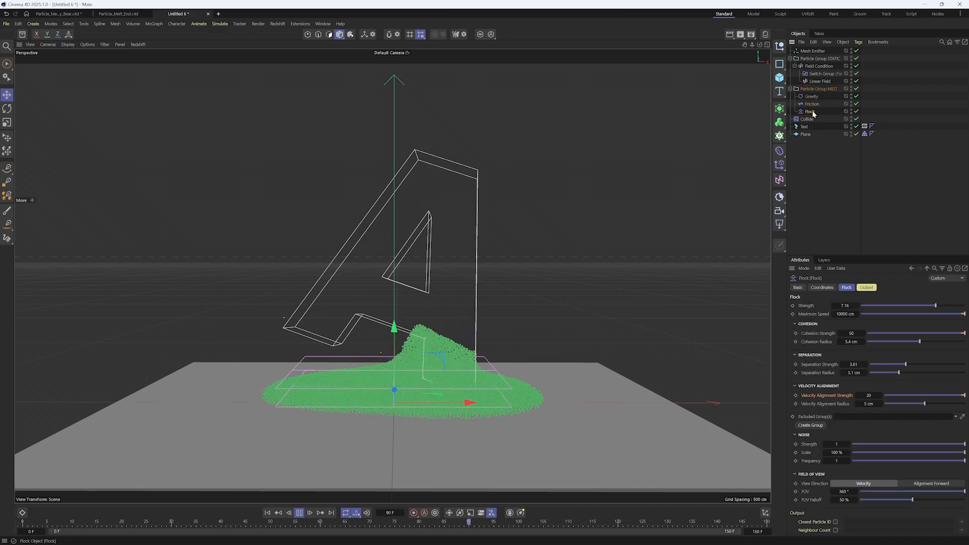
pyautogui.click(812, 104)
pyautogui.click(819, 66)
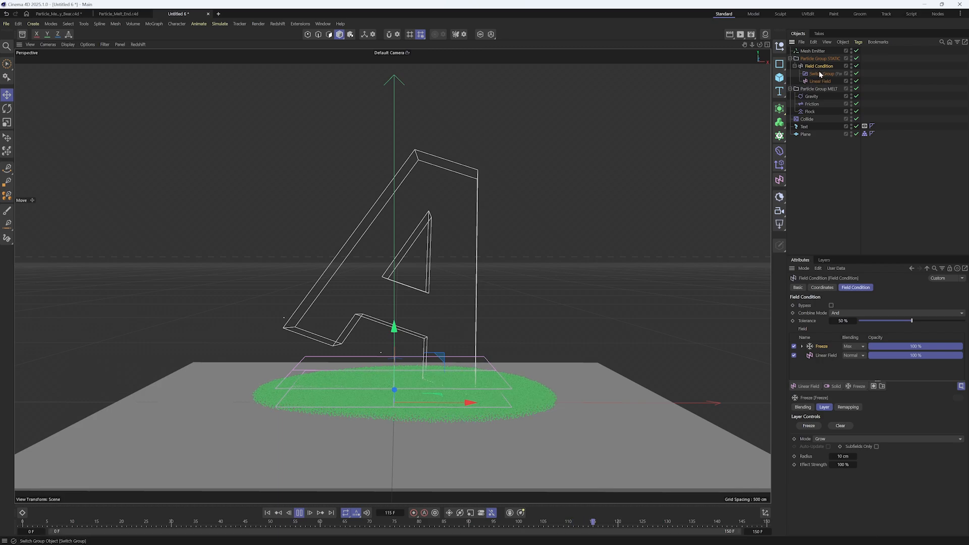
pyautogui.click(267, 513)
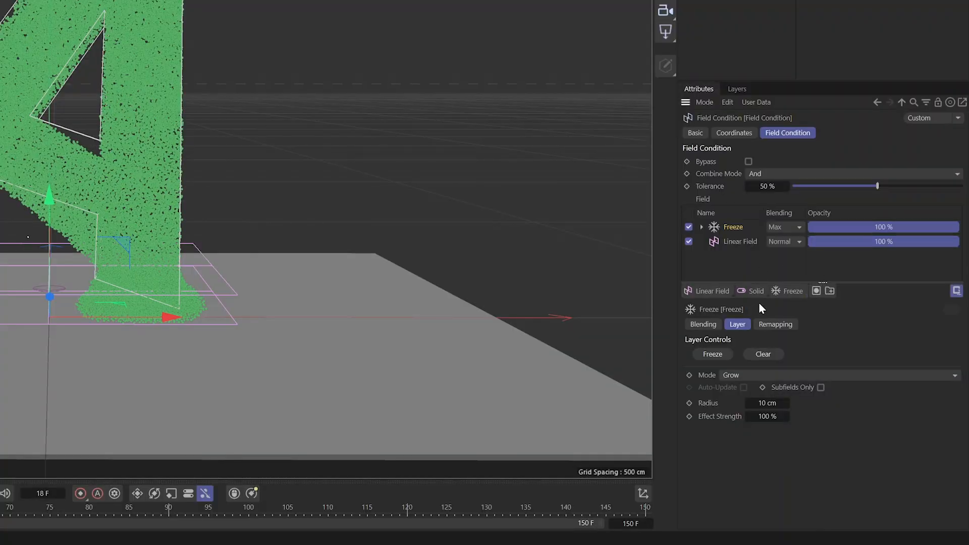
# Add a Shader Field above the Freeze layer in the Field Condition and load a Noise shader into it
pyautogui.click(710, 293)
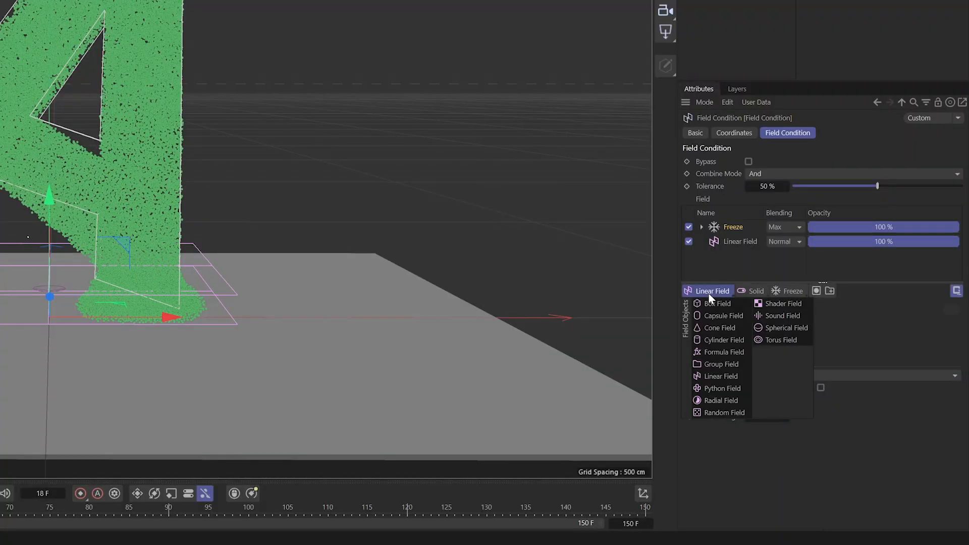
pyautogui.click(779, 304)
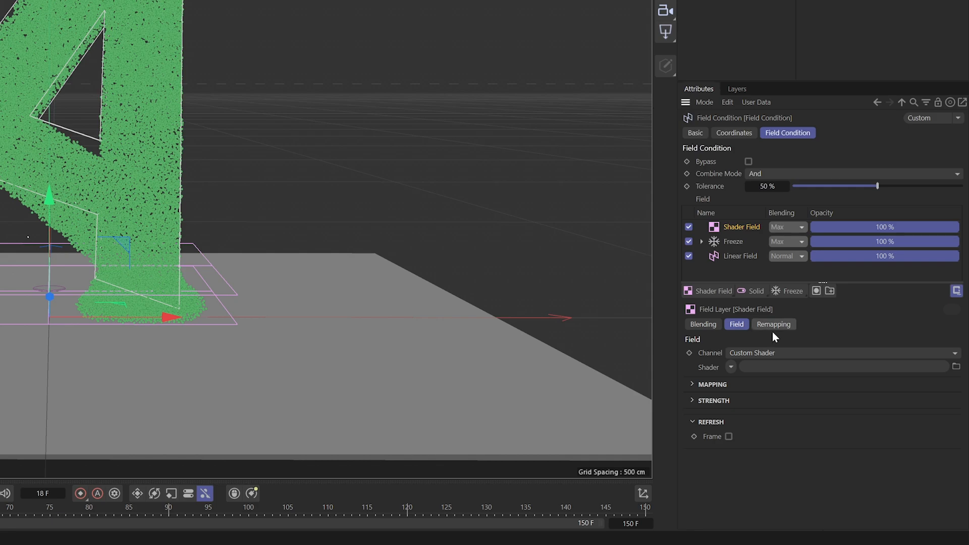
pyautogui.click(735, 364)
pyautogui.click(738, 198)
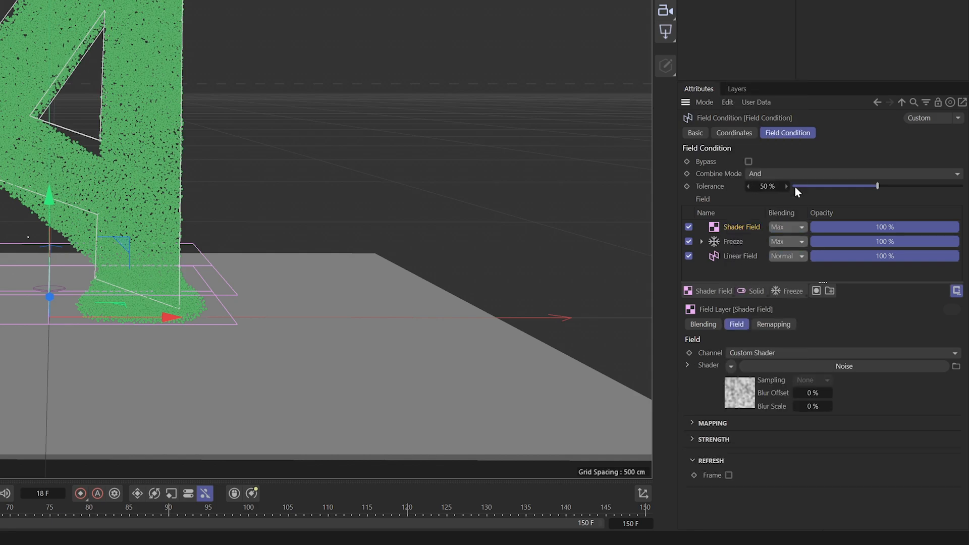
# Set the Noise shader's Global Scale to 150 % and its noise type to Turbulence
pyautogui.click(771, 369)
pyautogui.moveTo(793, 315); pyautogui.dragTo(783, 316)
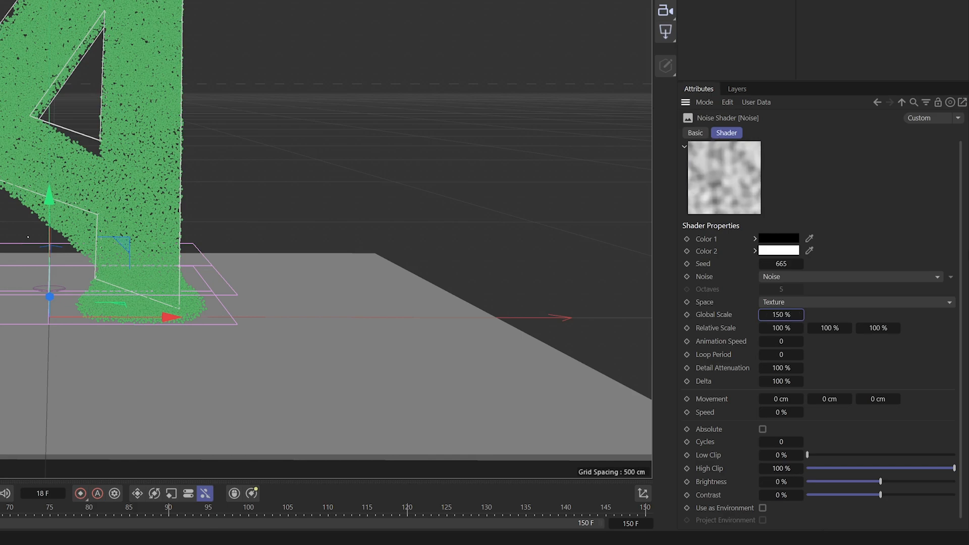
pyautogui.click(807, 279)
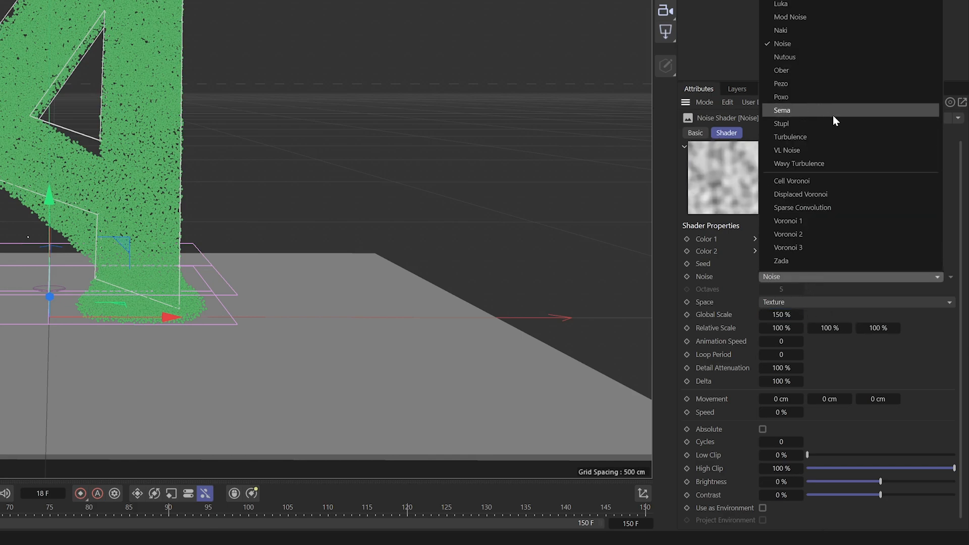
pyautogui.click(823, 136)
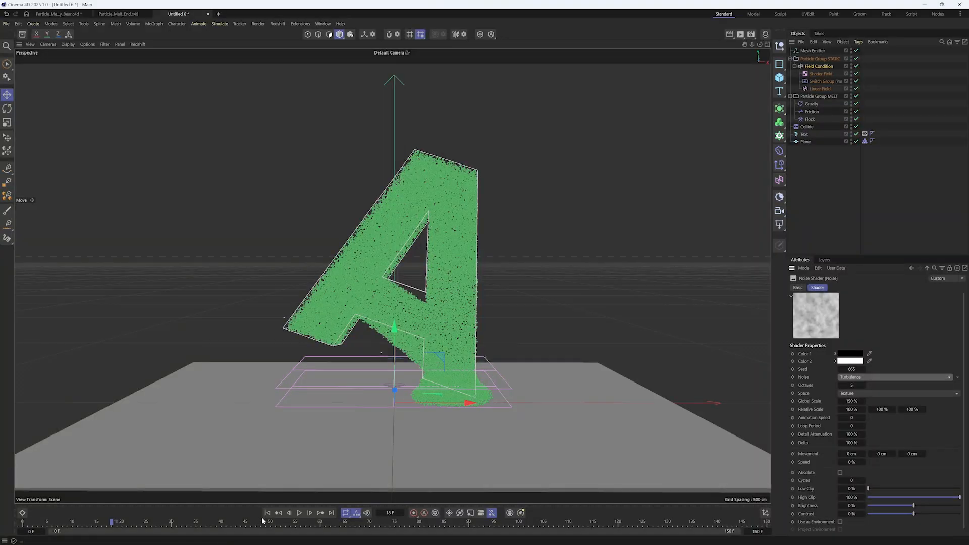
# Set the Shader Field's blending to Subtract with 73.4 % opacity, and check the melt with the MELT group selected
pyautogui.click(267, 514)
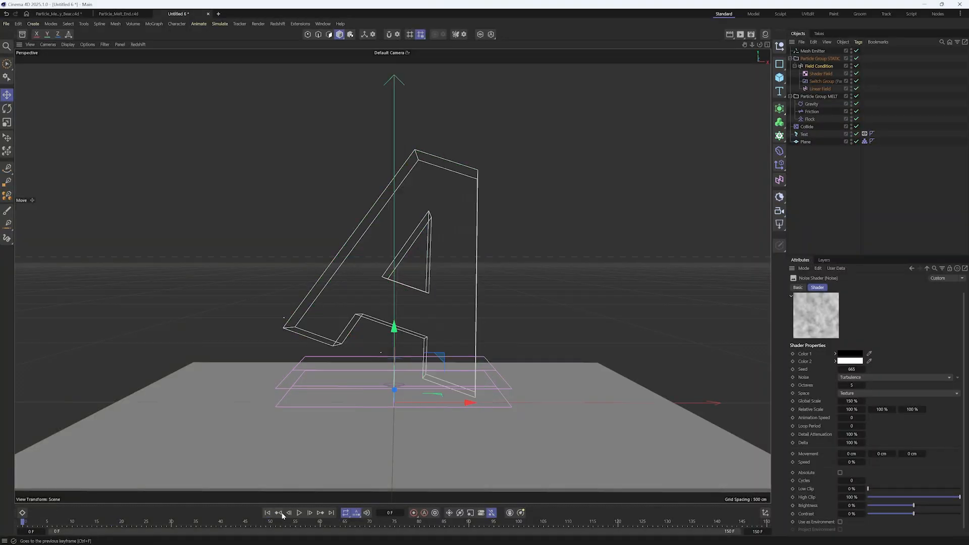
pyautogui.click(819, 66)
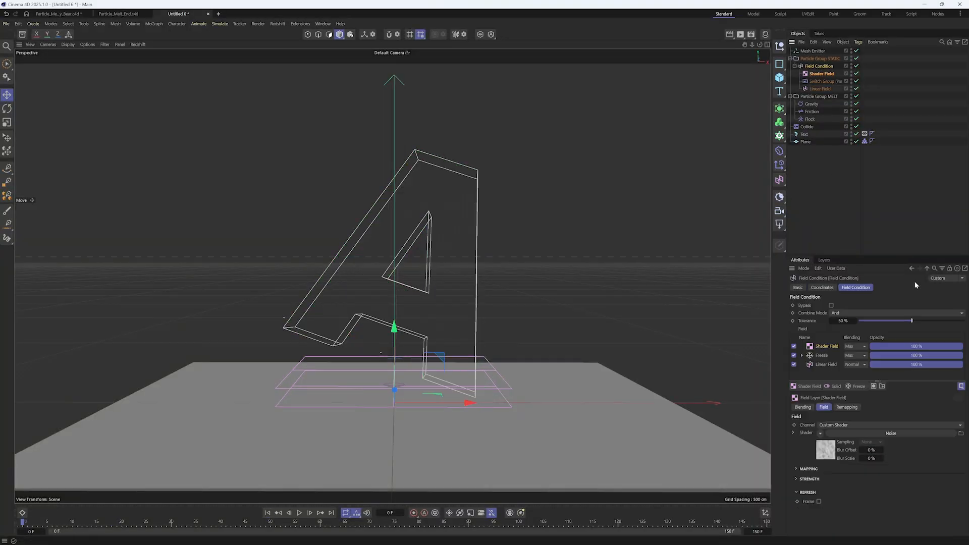
pyautogui.click(859, 347)
pyautogui.click(863, 389)
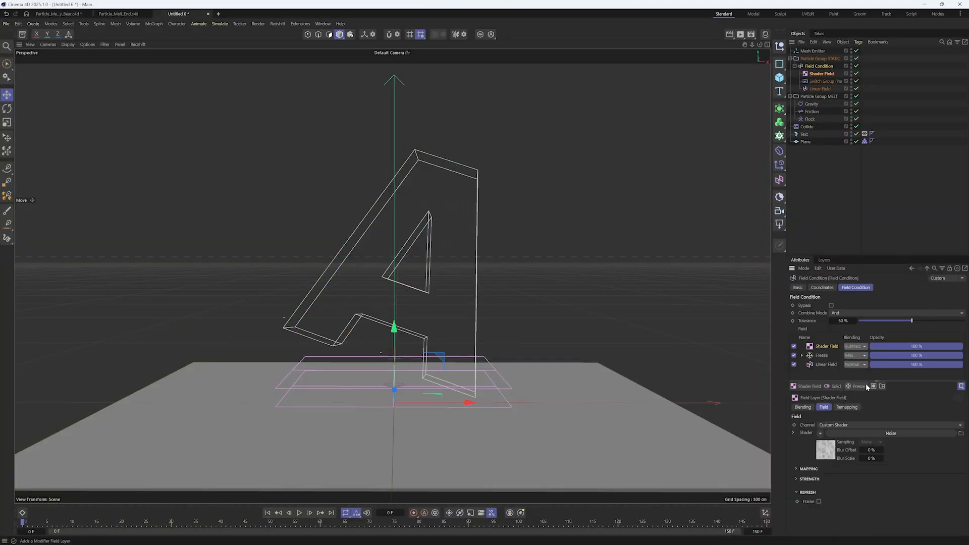
pyautogui.moveTo(933, 348); pyautogui.dragTo(940, 348)
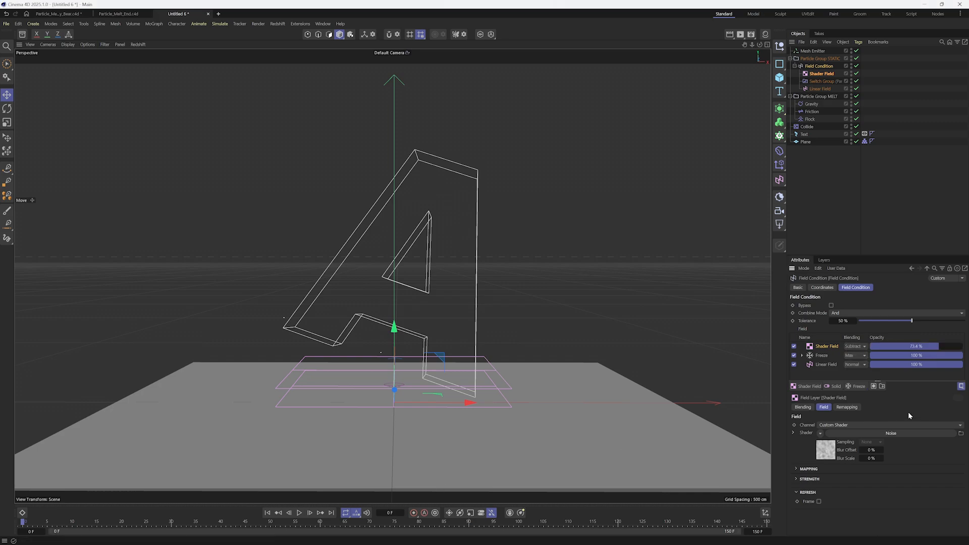
pyautogui.click(819, 96)
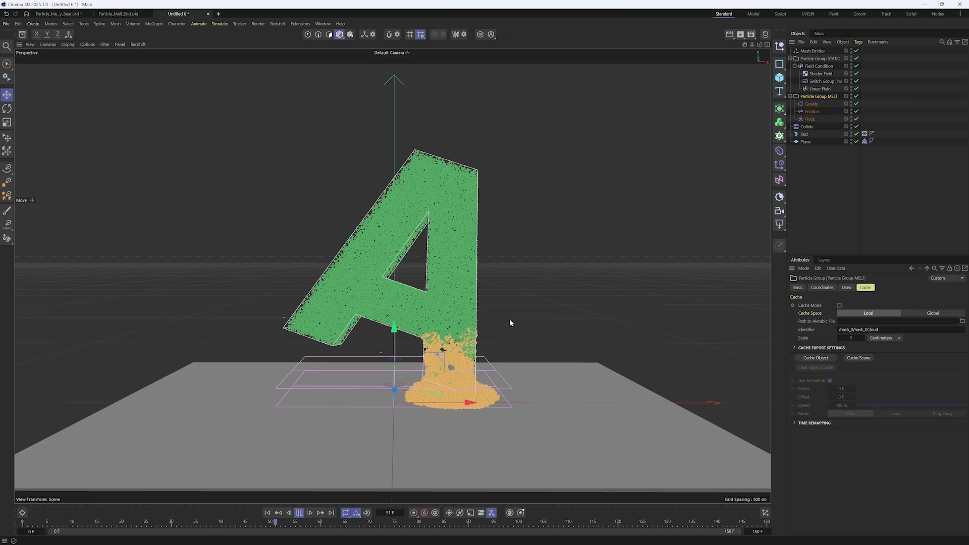
pyautogui.keyDown('alt'); pyautogui.moveTo(514, 323); pyautogui.dragTo(540, 303); pyautogui.keyUp('alt')
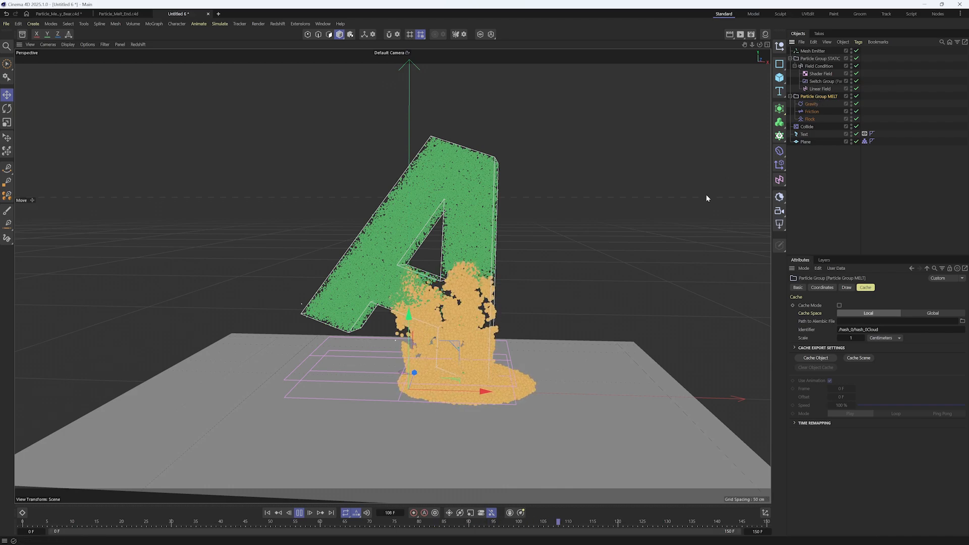
# Set the Shader Field noise's Animation Speed to 1 and review the melt with the MELT group selected
pyautogui.click(822, 74)
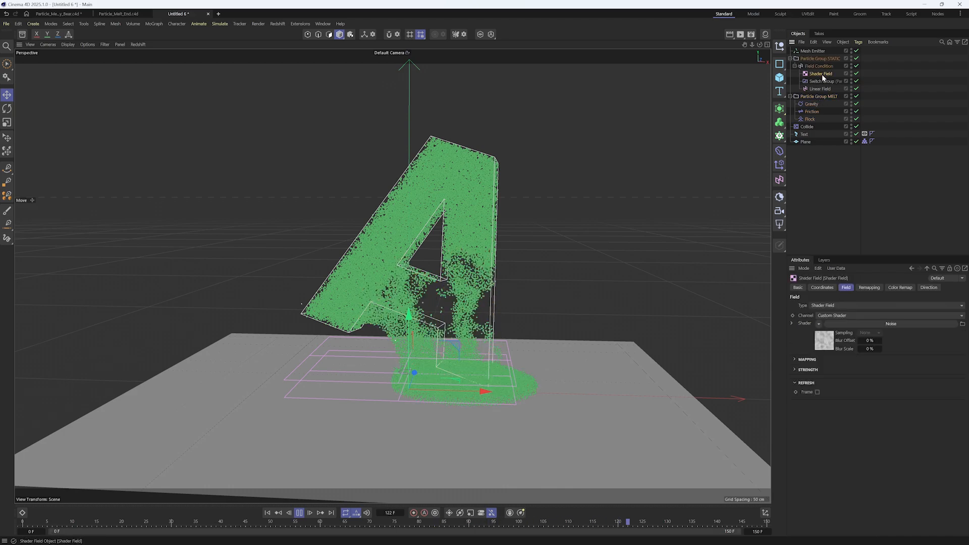
pyautogui.click(909, 325)
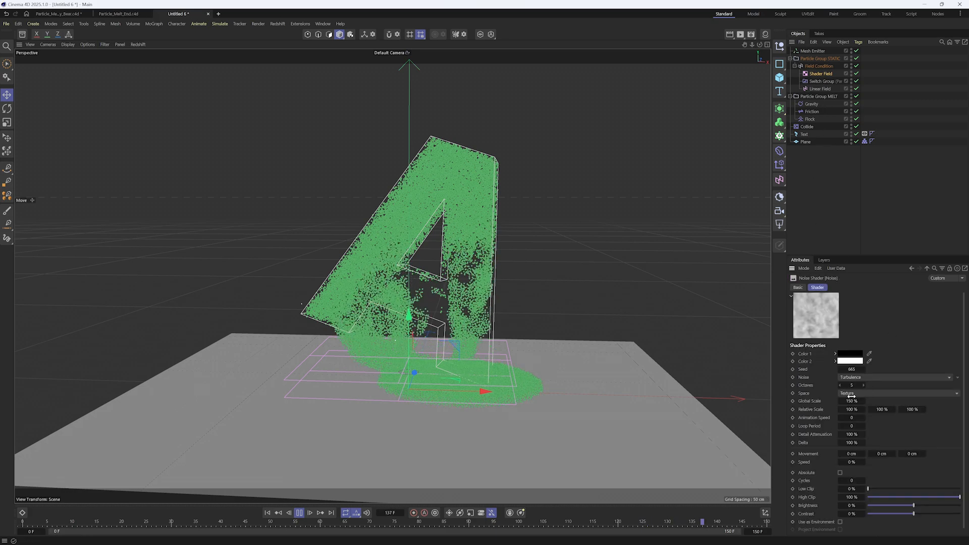
pyautogui.doubleClick(860, 421)
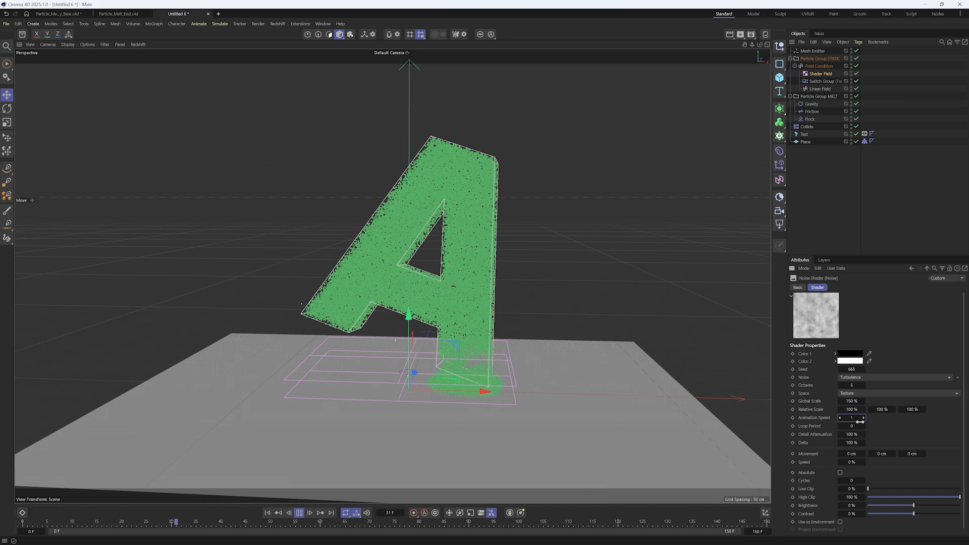
pyautogui.click(815, 67)
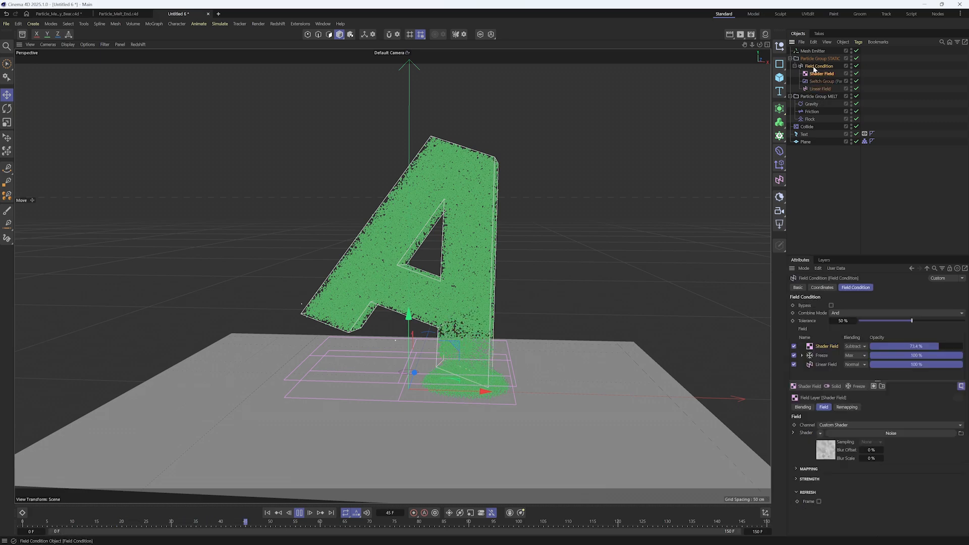
pyautogui.click(819, 96)
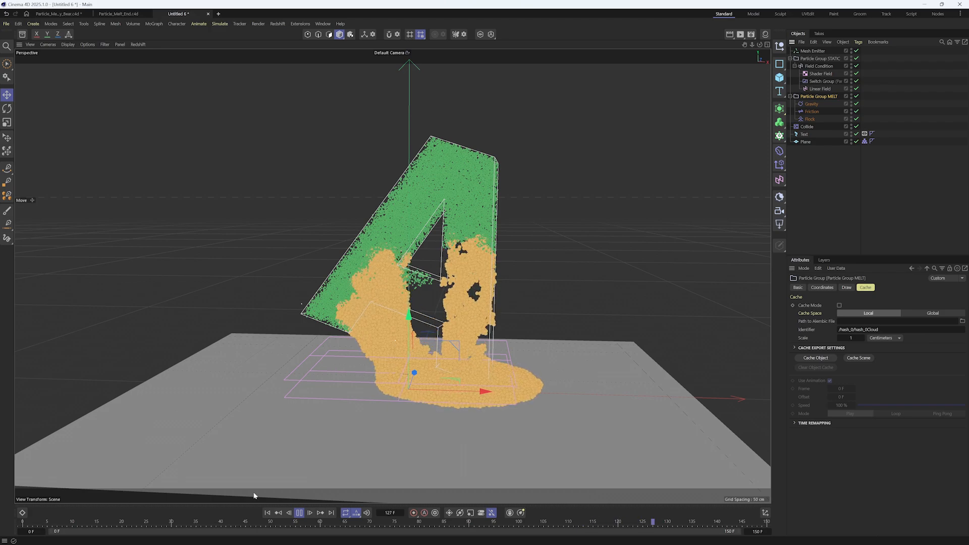
pyautogui.click(267, 513)
# Try raising the Linear Field toward the letter's higher leg
pyautogui.click(819, 67)
pyautogui.click(818, 89)
pyautogui.keyDown('alt'); pyautogui.moveTo(458, 391); pyautogui.dragTo(404, 303); pyautogui.keyUp('alt')
pyautogui.moveTo(409, 369); pyautogui.dragTo(405, 278)
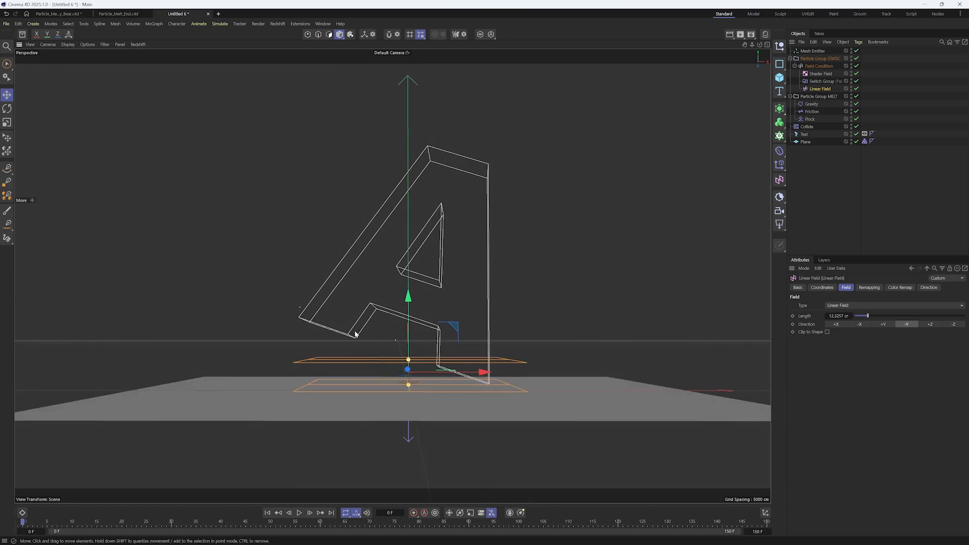
# Add a Spherical Field with Max blending to the Field Condition and place it between the Freeze and Linear Field layers
pyautogui.click(823, 66)
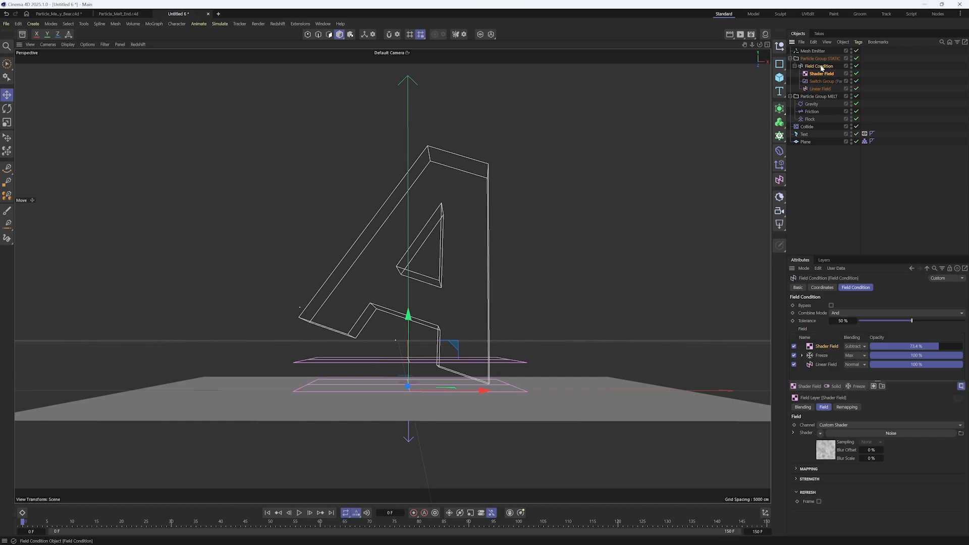
pyautogui.click(810, 387)
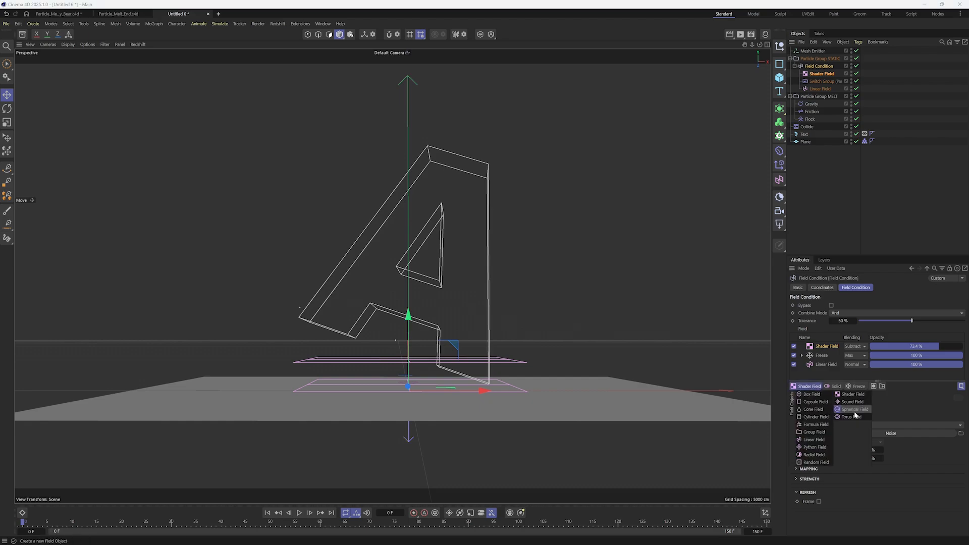
pyautogui.click(853, 413)
pyautogui.click(860, 348)
pyautogui.moveTo(825, 348); pyautogui.dragTo(830, 362)
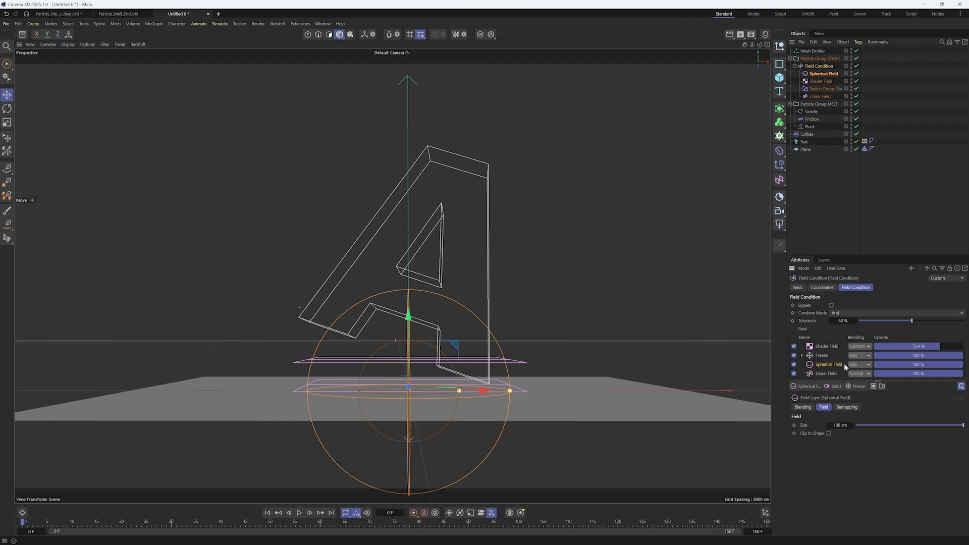
# Scale the Spherical Field down to a size of about 19.3 cm
pyautogui.press('t')
pyautogui.moveTo(535, 425); pyautogui.dragTo(317, 422)
pyautogui.press('e')
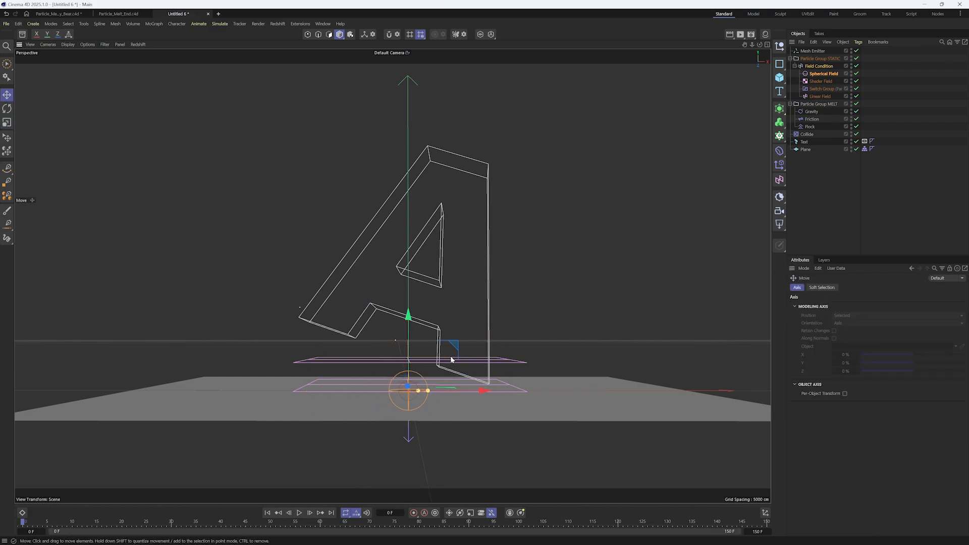
# Move the Spherical Field onto the foot of the letter's shorter, raised leg and align it in depth
pyautogui.moveTo(452, 351); pyautogui.dragTo(399, 305)
pyautogui.hotkey('ctrl', 'z')
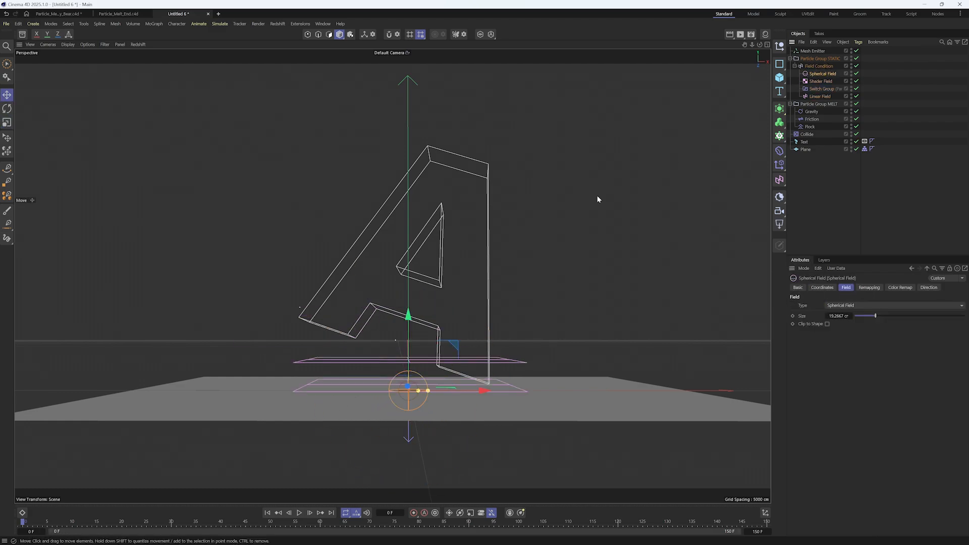
pyautogui.moveTo(450, 345); pyautogui.dragTo(391, 285)
pyautogui.keyDown('alt'); pyautogui.moveTo(375, 322); pyautogui.dragTo(191, 335); pyautogui.keyUp('alt')
pyautogui.moveTo(456, 328); pyautogui.dragTo(470, 327)
# Play the simulation and select the MELT and STATIC groups in turn to compare their particles
pyautogui.keyDown('alt'); pyautogui.moveTo(309, 339); pyautogui.dragTo(460, 331); pyautogui.keyUp('alt')
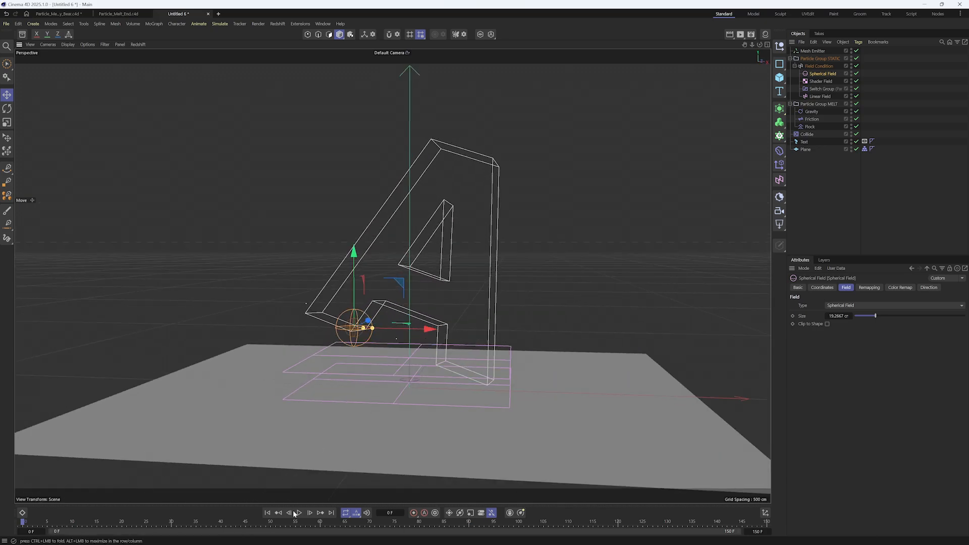
pyautogui.click(816, 103)
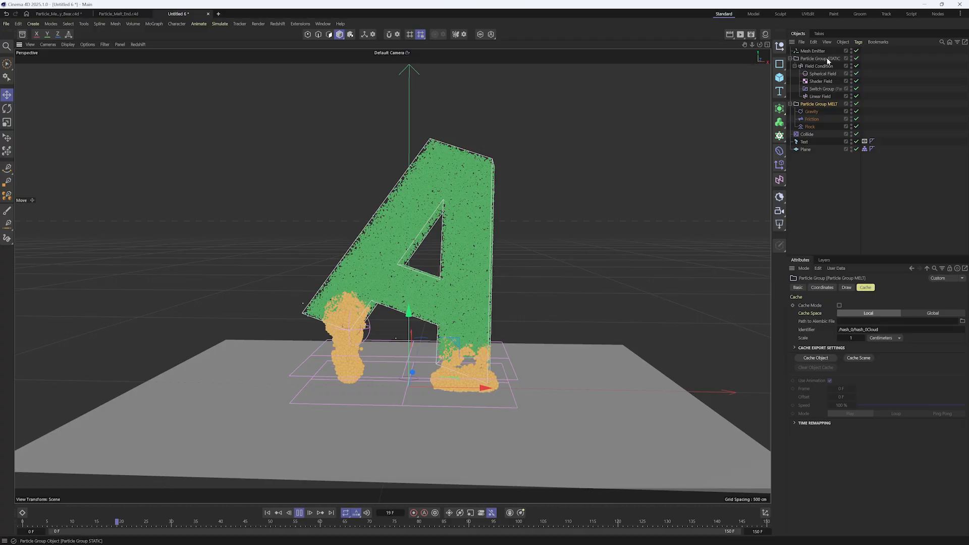
pyautogui.click(825, 58)
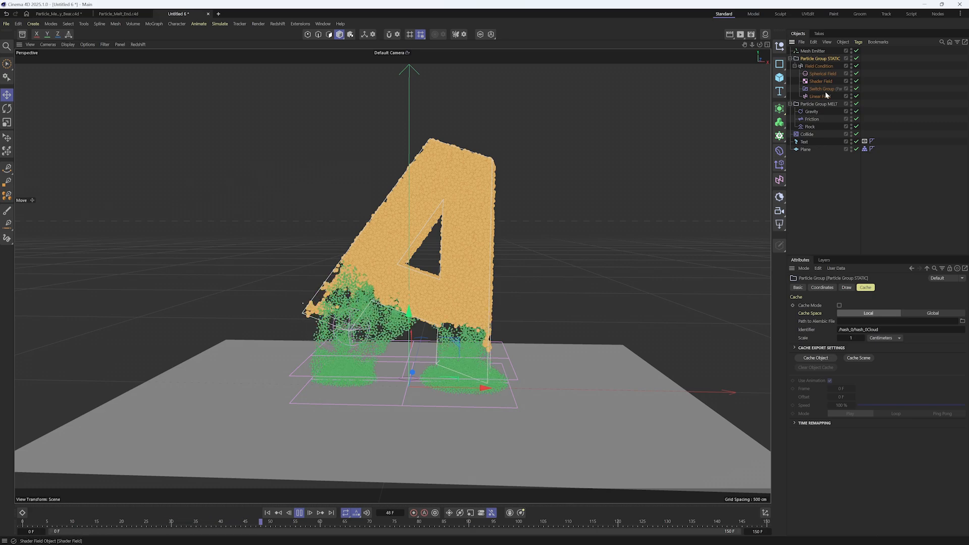
# Duplicate the Gravity force into the Particle Group STATIC above the Field Condition, and test it by playing from frame 0
pyautogui.keyDown('ctrl'); pyautogui.moveTo(809, 112); pyautogui.dragTo(826, 68); pyautogui.keyUp('ctrl')
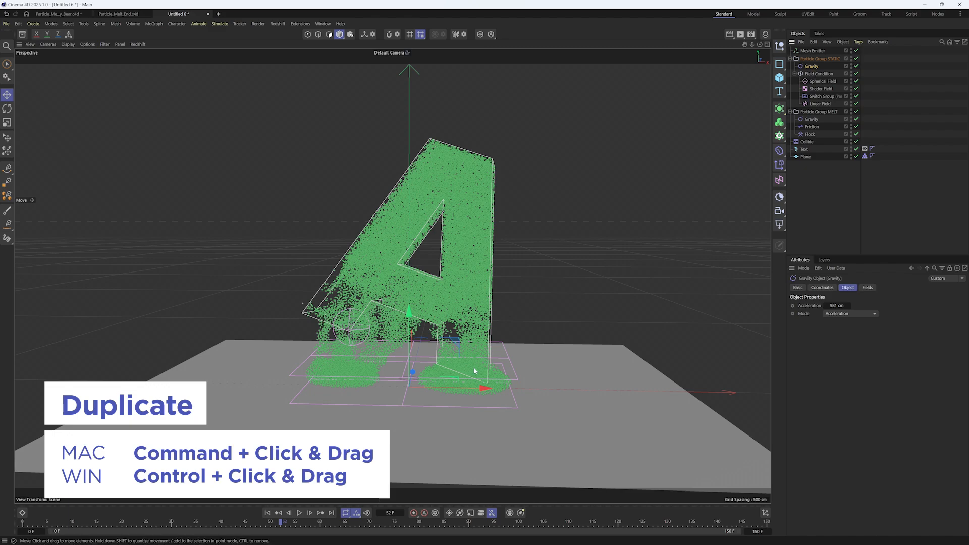
pyautogui.click(268, 513)
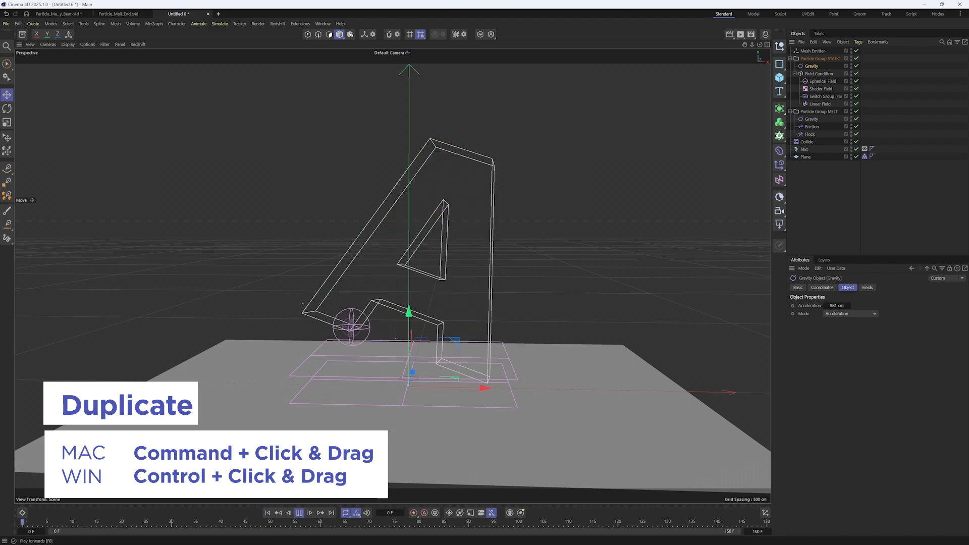
pyautogui.press('F8')
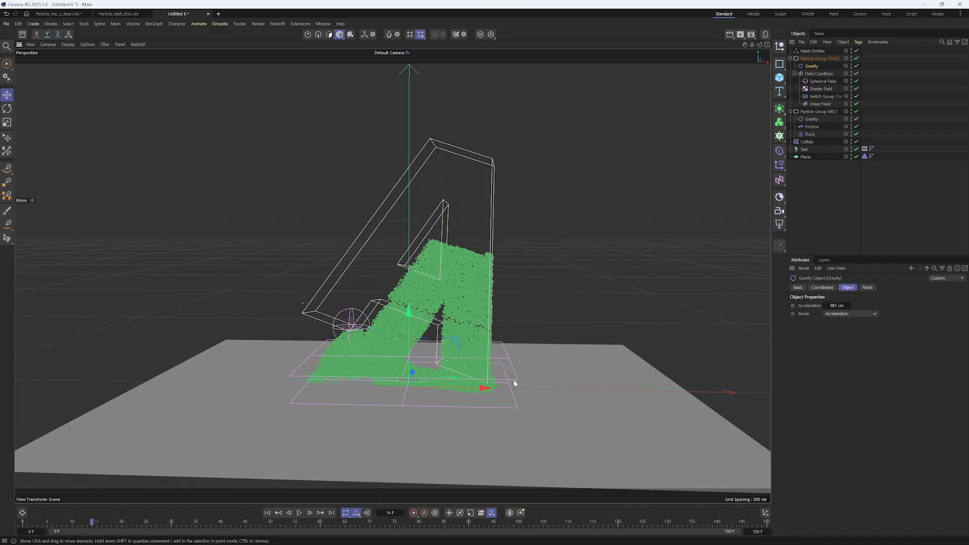
# Set the STATIC group's Gravity acceleration to 20 cm and replay the simulation from frame 0 with Particle Group MELT selected
pyautogui.click(267, 513)
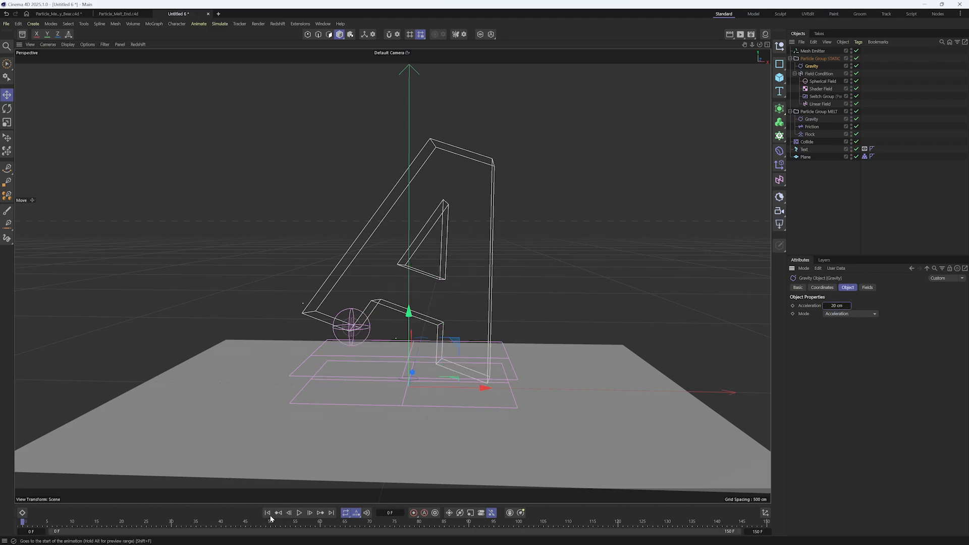
pyautogui.click(822, 112)
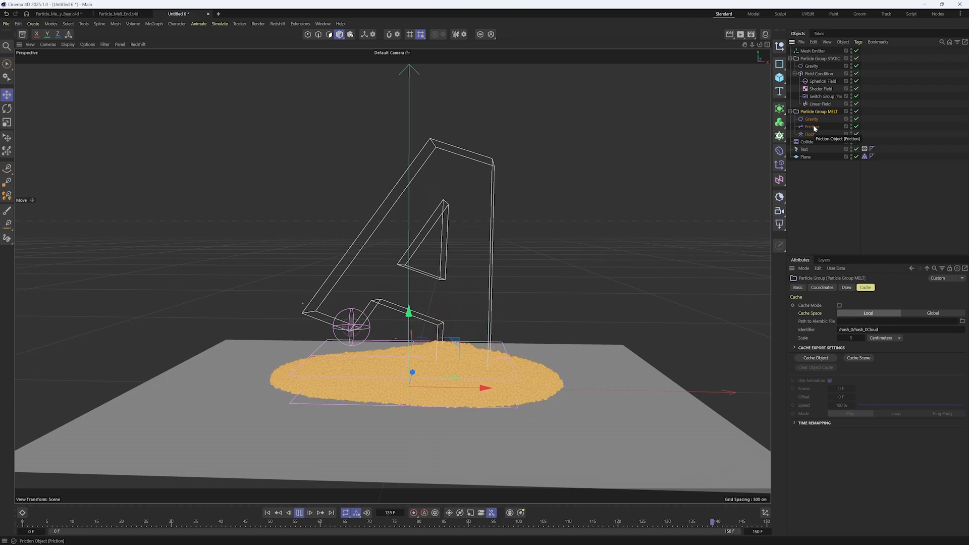
pyautogui.click(268, 513)
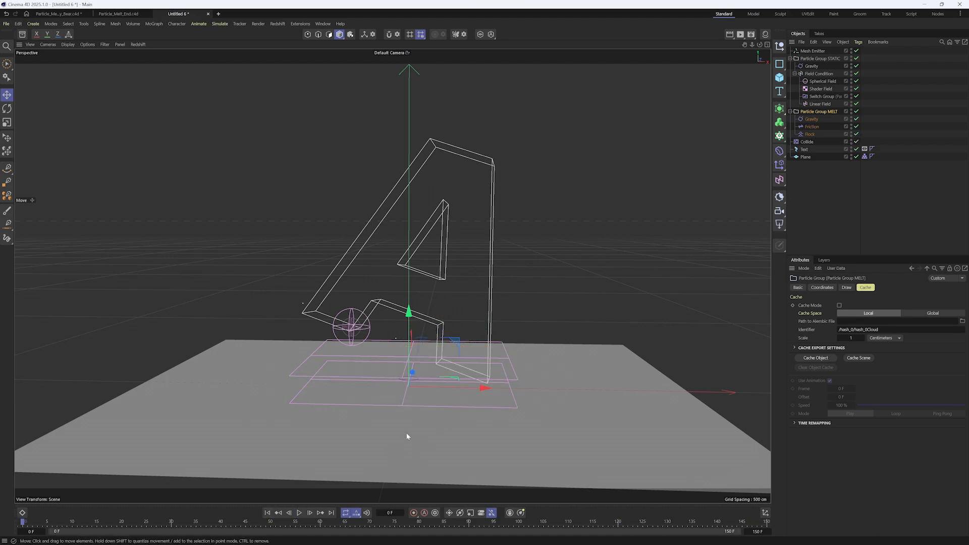
pyautogui.keyDown('alt'); pyautogui.moveTo(448, 369); pyautogui.dragTo(448, 379); pyautogui.keyUp('alt')
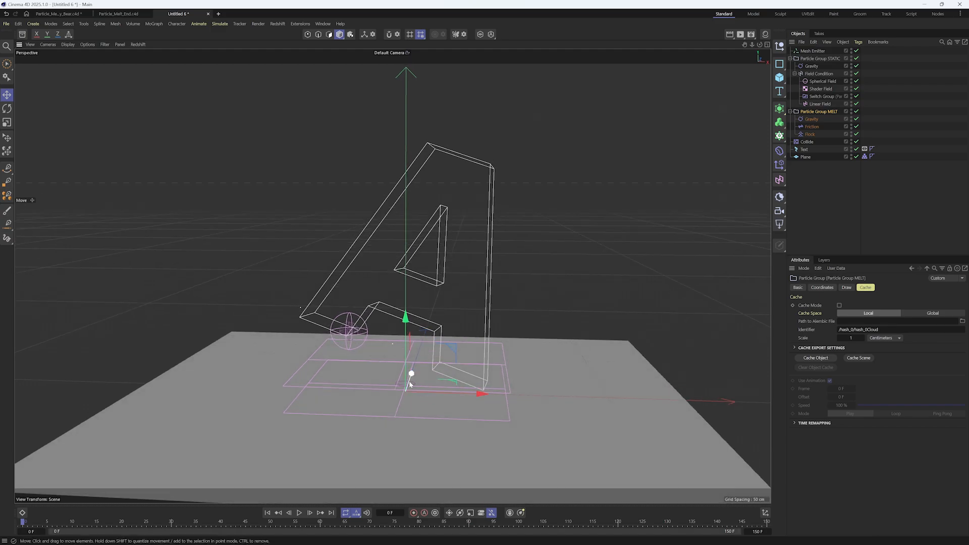
pyautogui.click(307, 513)
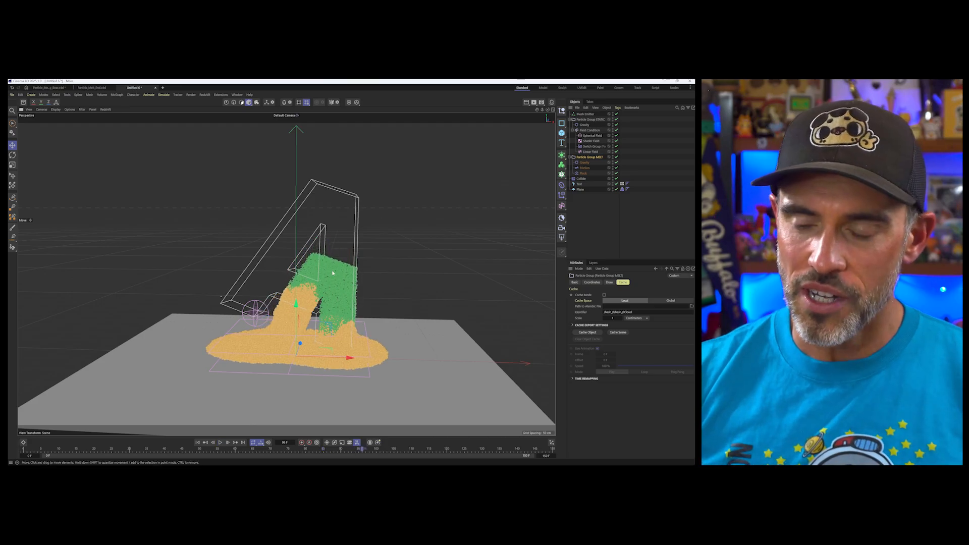
pyautogui.hotkey('shift', 'f')
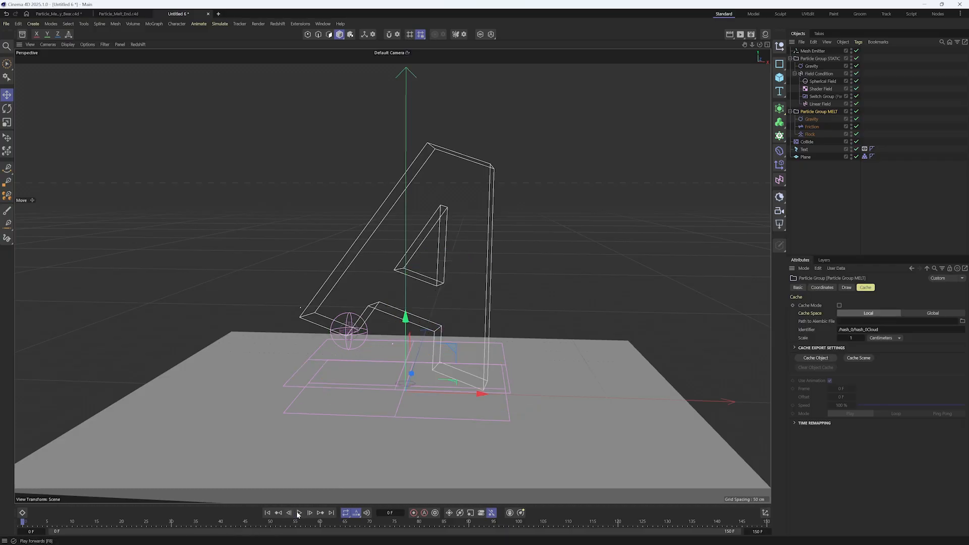
pyautogui.click(300, 513)
# Add a Turbulence force and place it in Particle Group STATIC above its Gravity
pyautogui.click(215, 24)
pyautogui.moveTo(237, 39)
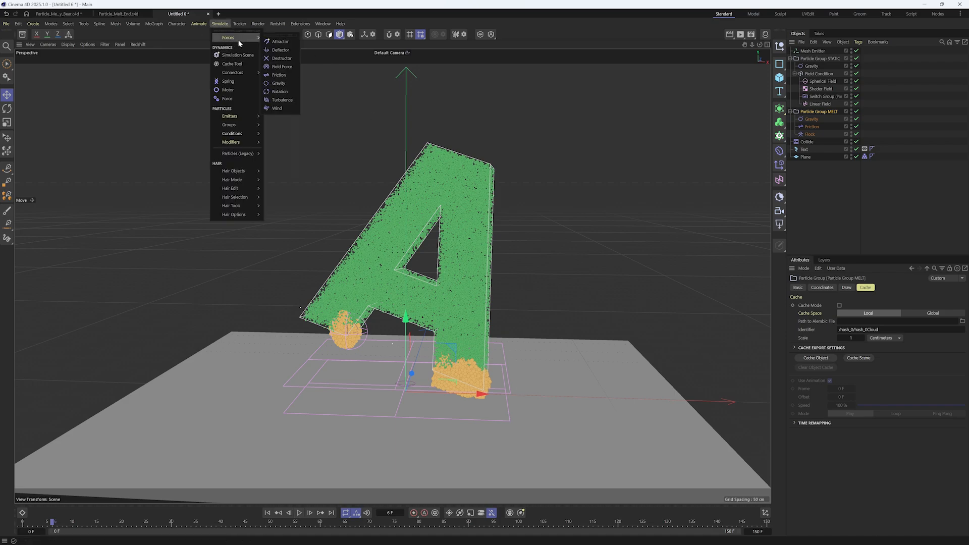
pyautogui.click(291, 102)
pyautogui.moveTo(827, 61); pyautogui.dragTo(832, 71)
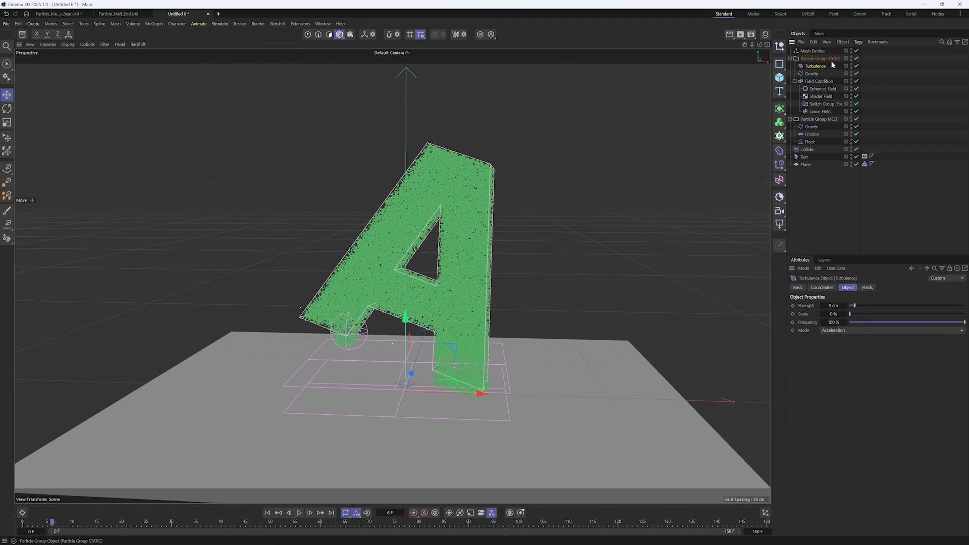
# Try a Turbulence strength of 17.1 cm, play from frame 0, and raise the scale to 36.64 %
pyautogui.click(869, 306)
pyautogui.click(874, 314)
pyautogui.click(268, 513)
pyautogui.click(299, 513)
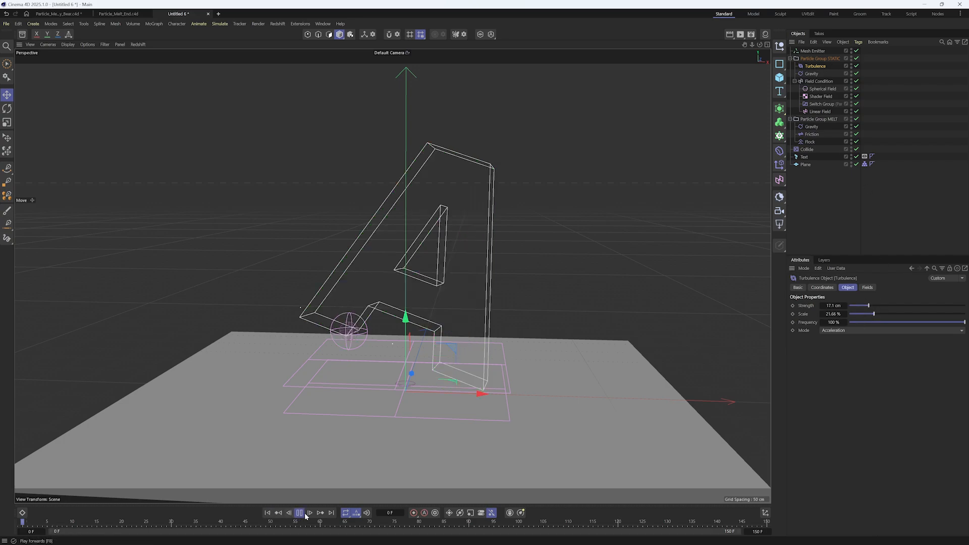
pyautogui.click(892, 314)
# Set the Turbulence strength to 0.1 cm and its frequency to 3.42 %, and restart the simulation
pyautogui.click(834, 306)
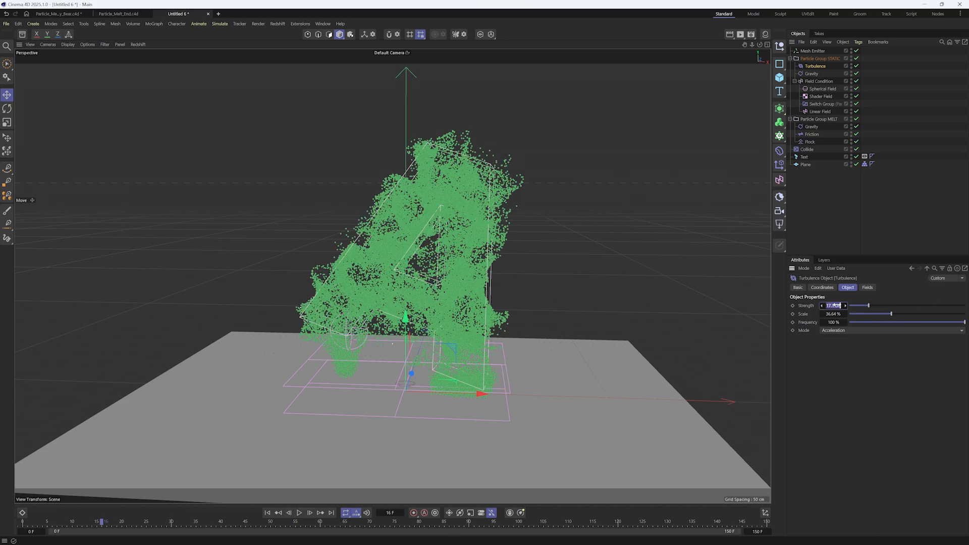
pyautogui.write('0.1')
pyautogui.click(852, 322)
pyautogui.click(268, 513)
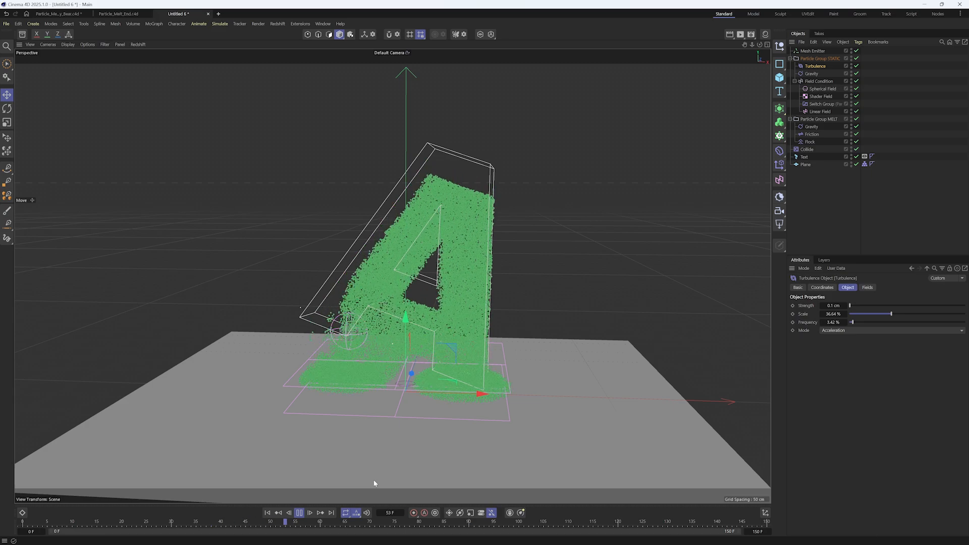
# Stop playback at frame 101 and select Particle Group MELT to examine how far the letter has melted
pyautogui.keyDown('alt'); pyautogui.moveTo(457, 302); pyautogui.dragTo(454, 317); pyautogui.keyUp('alt')
pyautogui.keyDown('alt'); pyautogui.moveTo(532, 266); pyautogui.dragTo(530, 262); pyautogui.keyUp('alt')
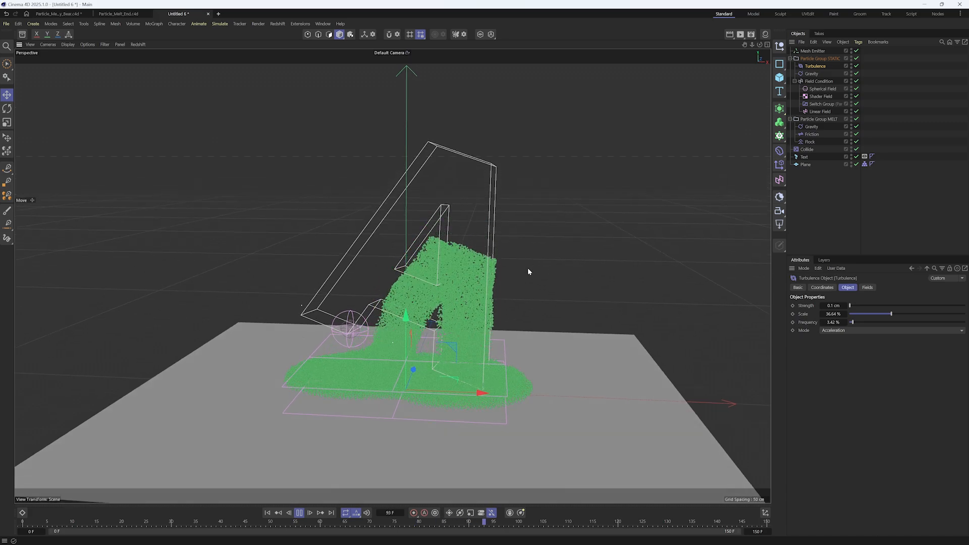
pyautogui.press('F8')
pyautogui.keyDown('alt'); pyautogui.moveTo(458, 290); pyautogui.dragTo(549, 231); pyautogui.keyUp('alt')
pyautogui.click(818, 120)
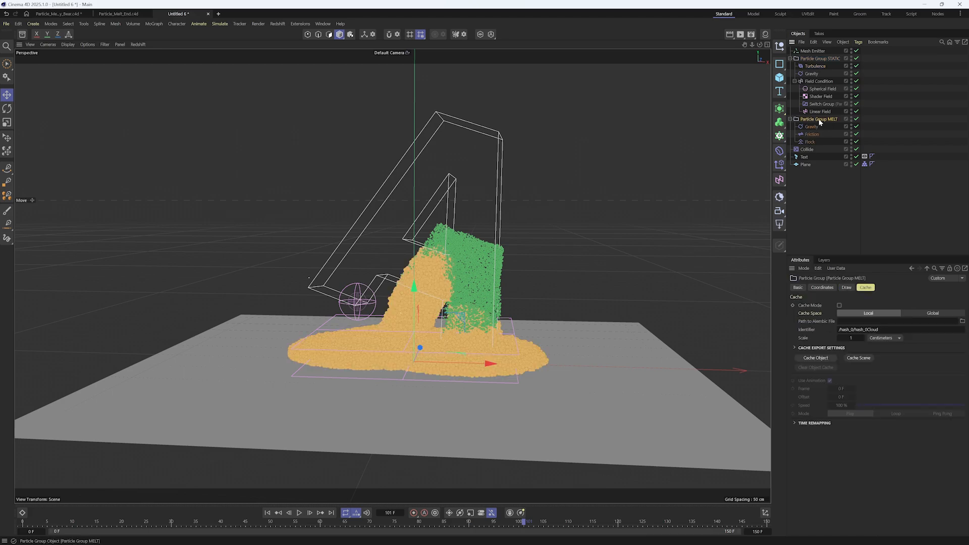
pyautogui.keyDown('alt'); pyautogui.moveTo(502, 292); pyautogui.dragTo(479, 284); pyautogui.keyUp('alt')
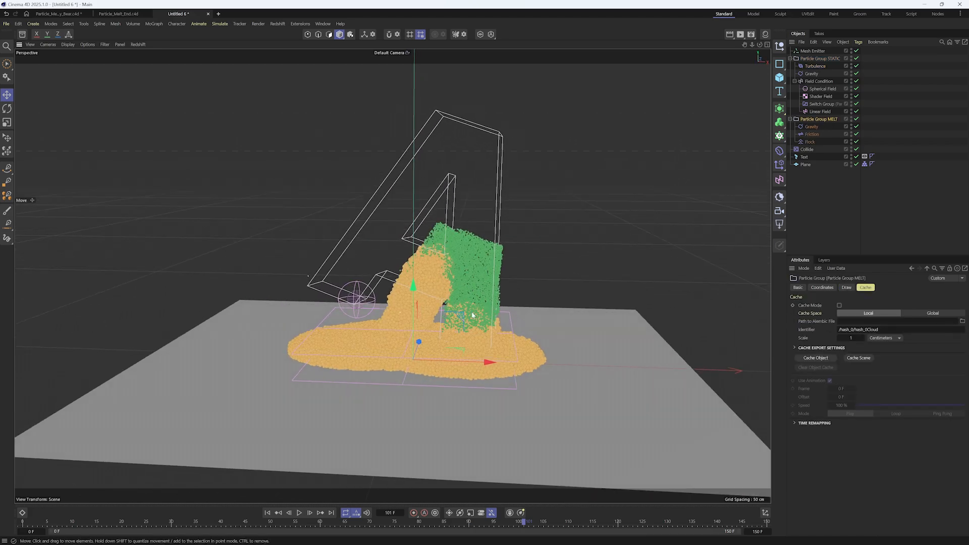
# Open the effect strength of the Field Condition's Freeze layer for editing and replay from frame 0 with Particle Group MELT selected
pyautogui.click(822, 82)
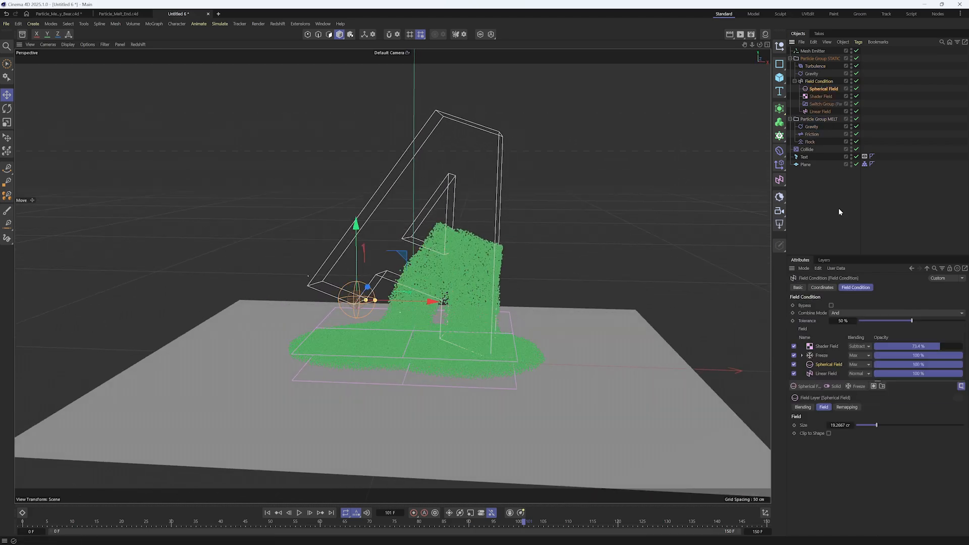
pyautogui.click(825, 356)
pyautogui.click(844, 465)
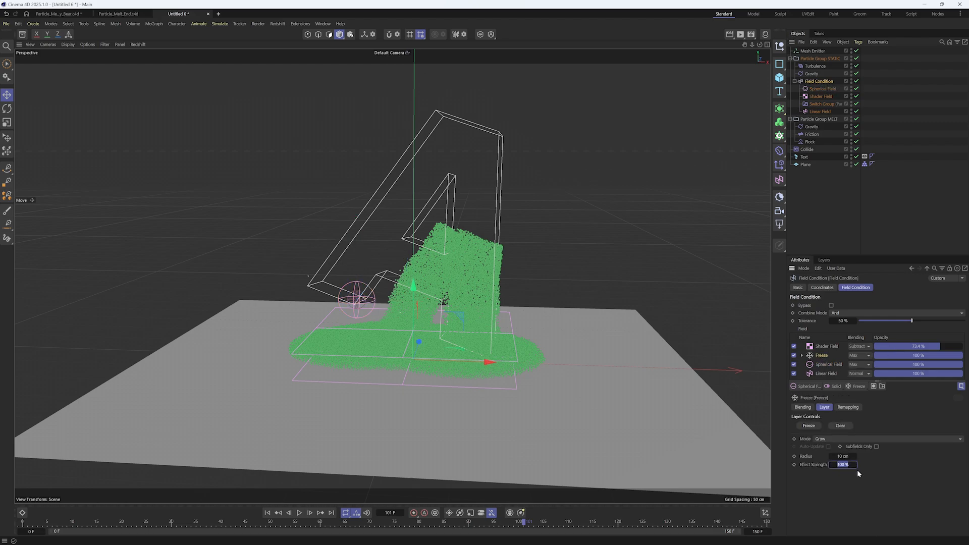
pyautogui.click(267, 513)
pyautogui.click(299, 513)
pyautogui.click(818, 119)
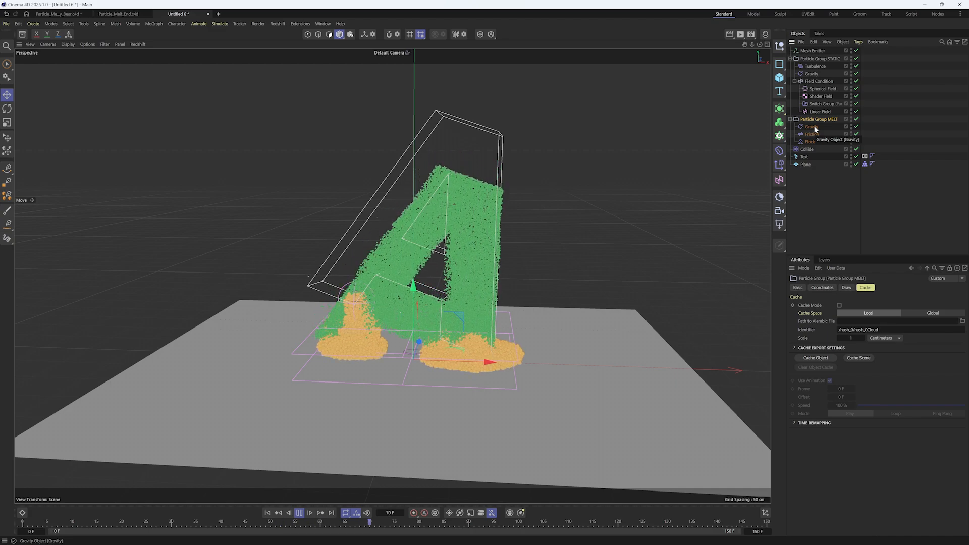
# Open the acceleration of the STATIC group's Gravity and reselect Particle Group MELT to check the melting particles
pyautogui.click(811, 74)
pyautogui.click(839, 306)
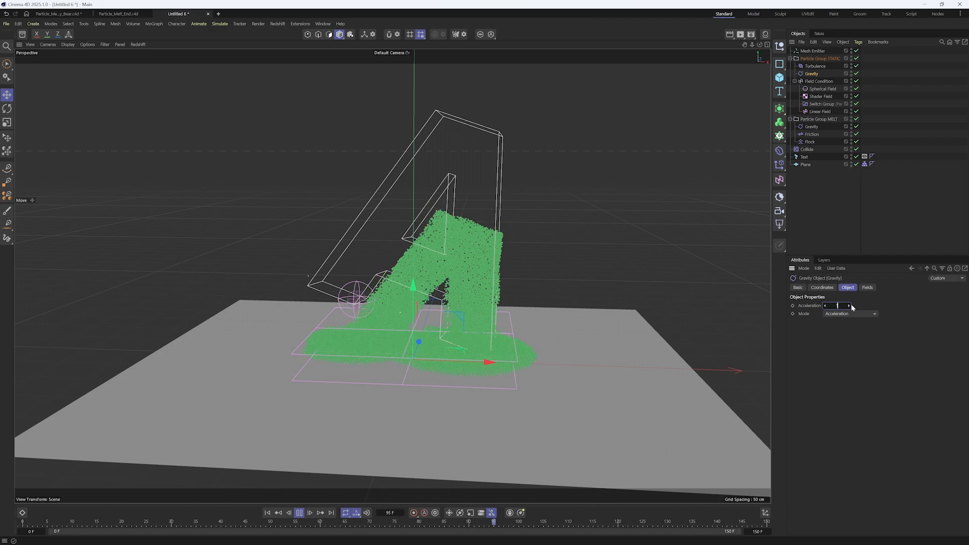
pyautogui.click(816, 202)
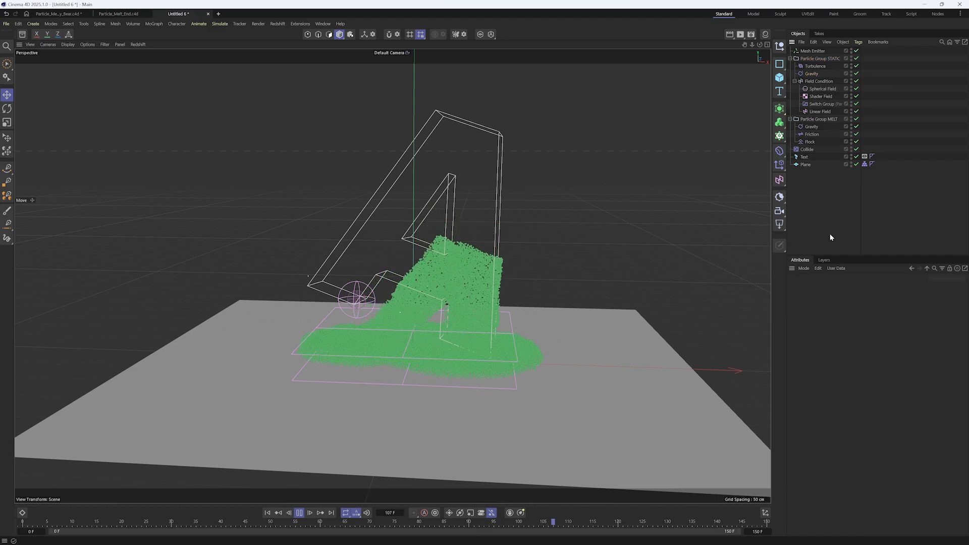
pyautogui.click(793, 119)
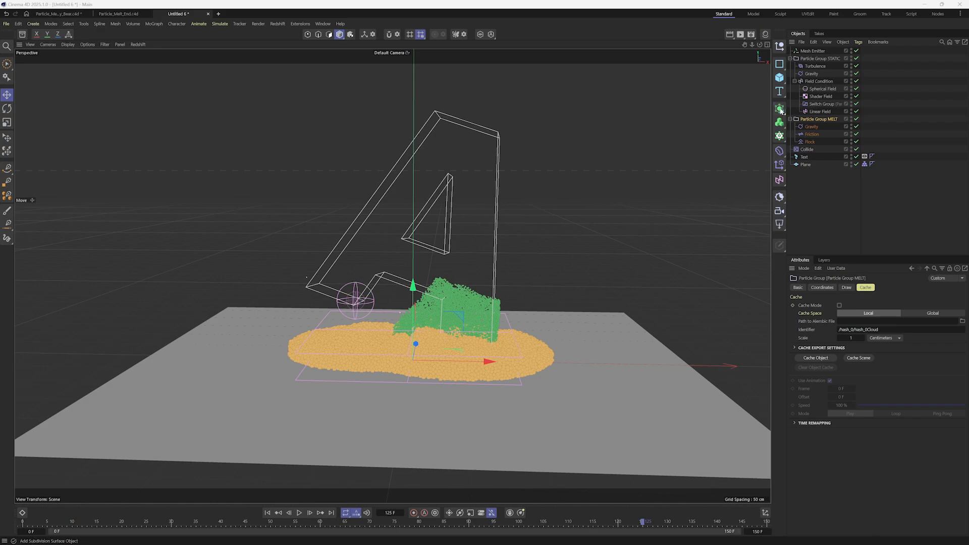
# Add a Volume Builder nested inside a Volume Mesher and place them at the end of the object list
pyautogui.click(780, 108)
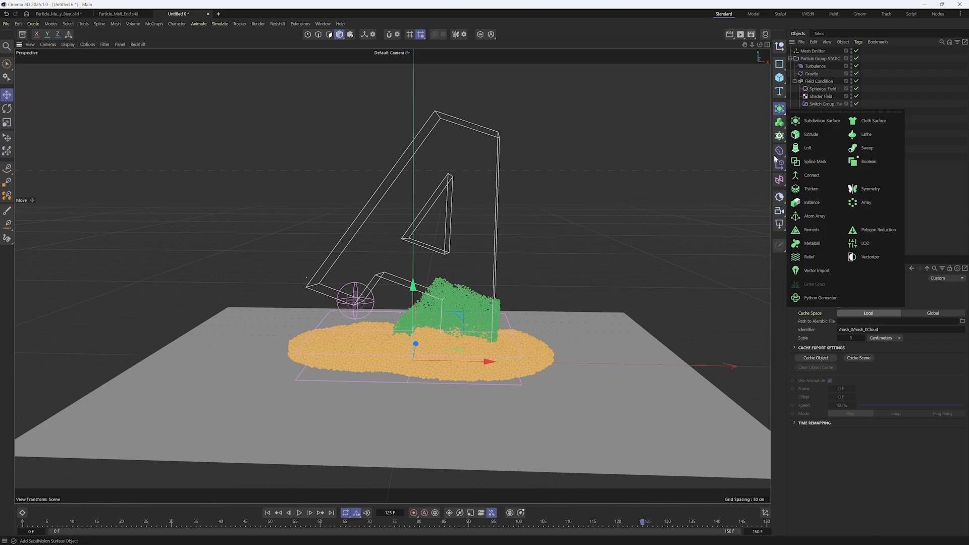
pyautogui.click(779, 121)
pyautogui.click(810, 134)
pyautogui.click(780, 122)
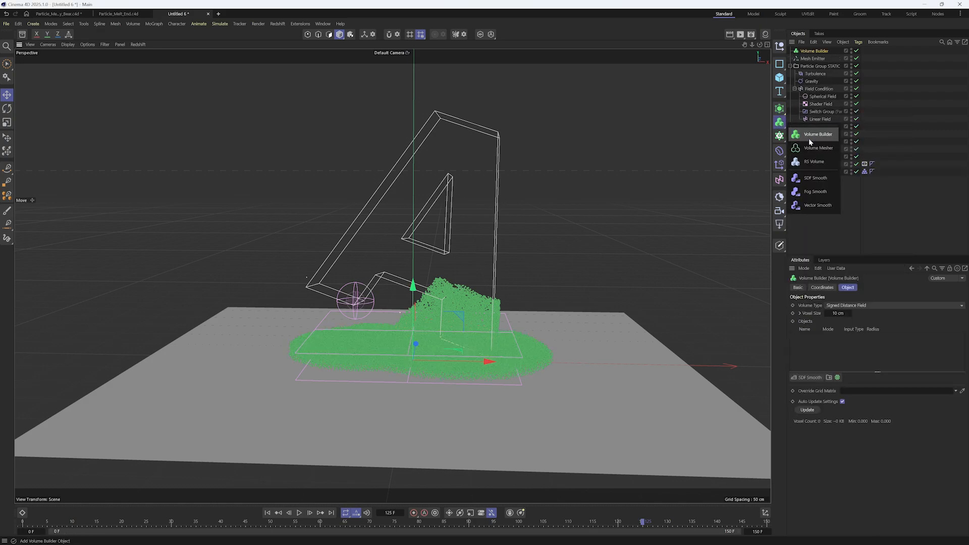
pyautogui.click(816, 147)
pyautogui.moveTo(820, 60); pyautogui.dragTo(821, 51)
pyautogui.moveTo(820, 51); pyautogui.dragTo(840, 203)
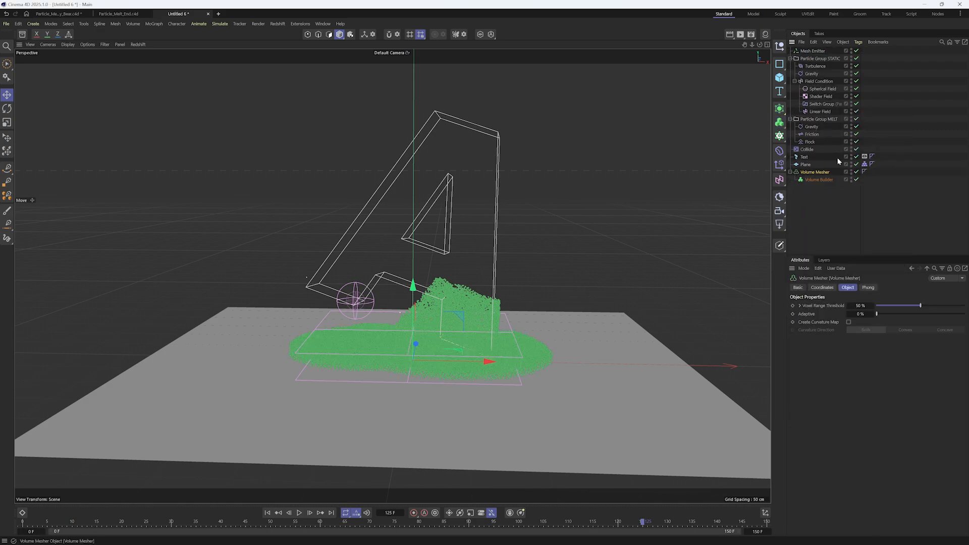
# Play the simulation to frame 21 and add the MELT and STATIC particle groups to the Volume Builder's objects
pyautogui.click(823, 180)
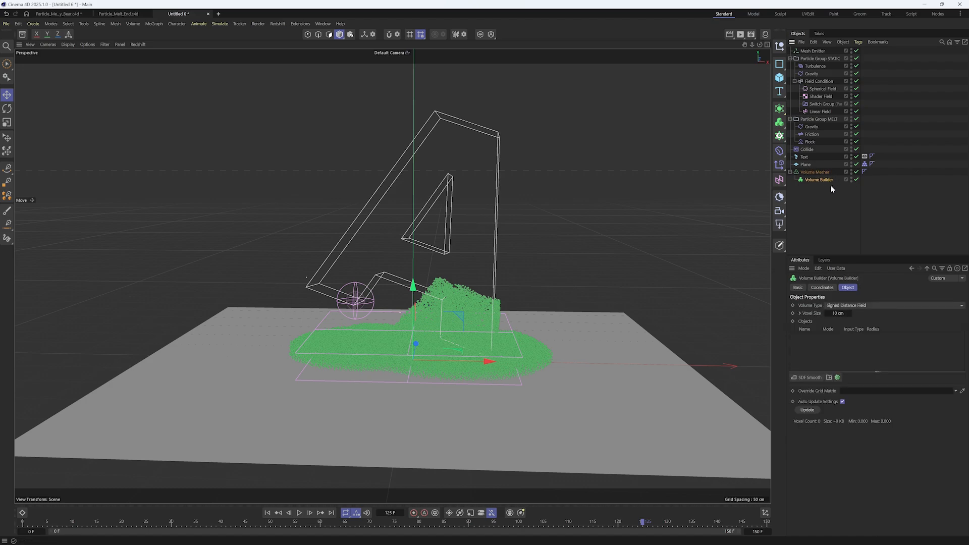
pyautogui.click(268, 513)
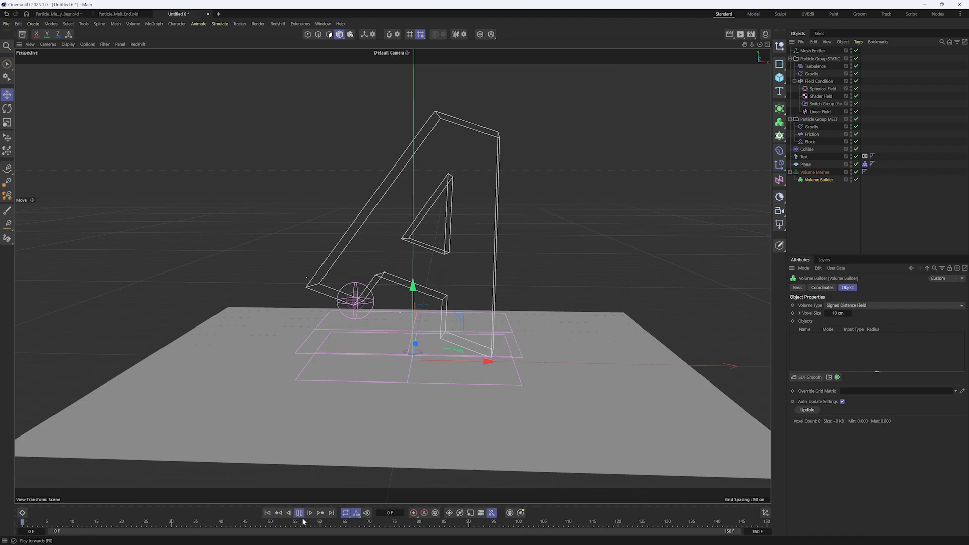
pyautogui.click(299, 514)
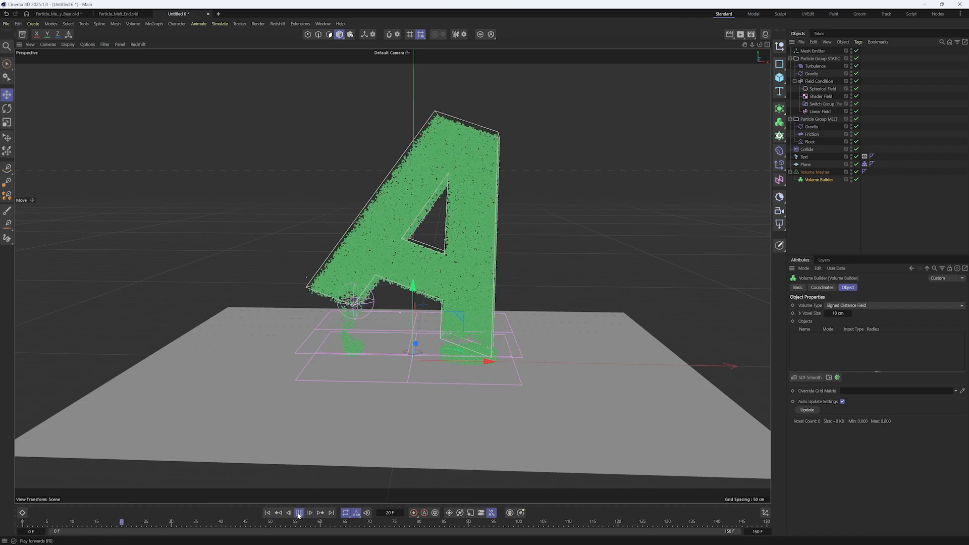
pyautogui.moveTo(825, 120); pyautogui.dragTo(828, 346)
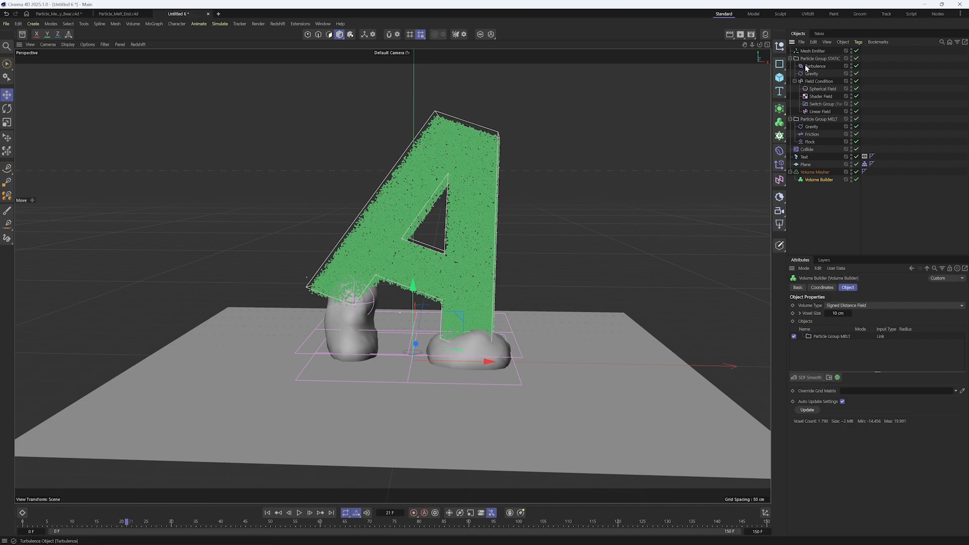
pyautogui.moveTo(830, 333); pyautogui.dragTo(830, 337)
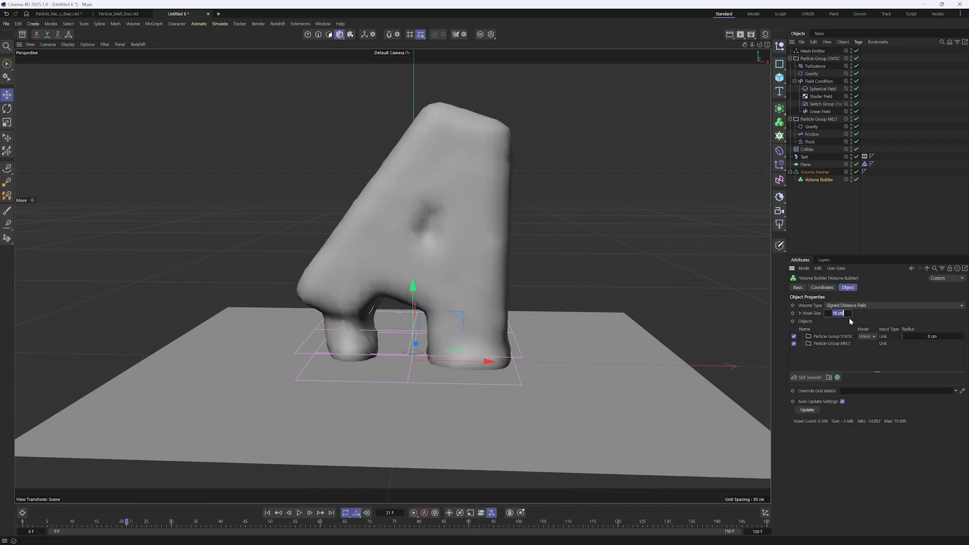
# Set the Volume Builder's voxel size to 1.5 cm and the radius of both the STATIC and MELT particle groups to 4 cm
pyautogui.write('.5')
pyautogui.press('Return')
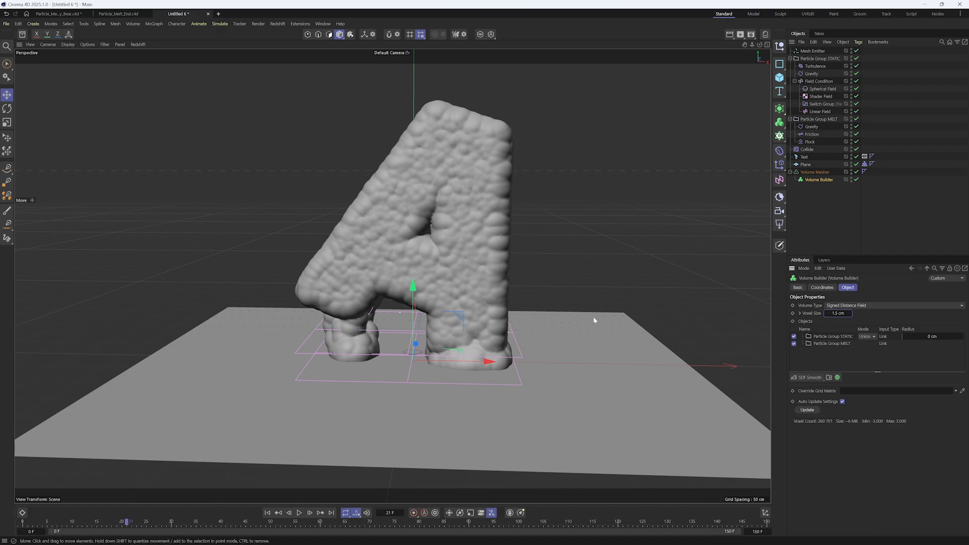
pyautogui.click(831, 336)
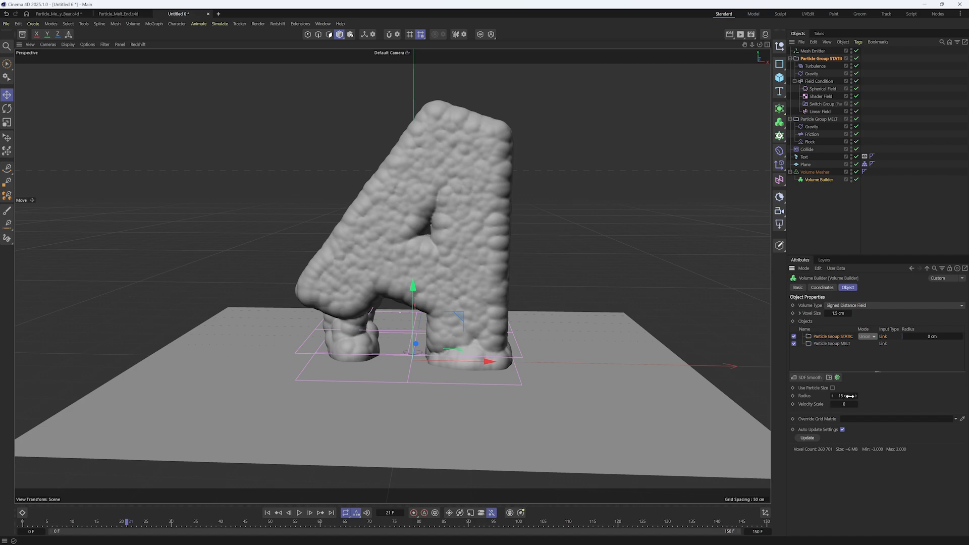
pyautogui.write('4')
pyautogui.press('Return')
pyautogui.click(838, 344)
pyautogui.doubleClick(850, 397)
pyautogui.write('4')
pyautogui.press('Return')
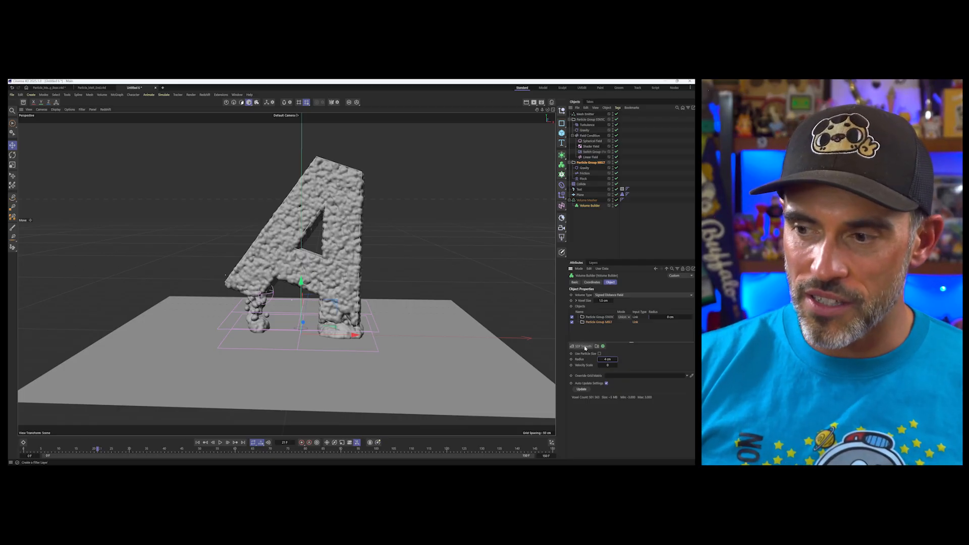
# Add an SDF Smooth layer with voxel distance 2 and 2 iterations, plus an SDF Close and Open layer beneath it, toggling the latter to compare
pyautogui.click(587, 346)
pyautogui.moveTo(594, 322); pyautogui.dragTo(597, 314)
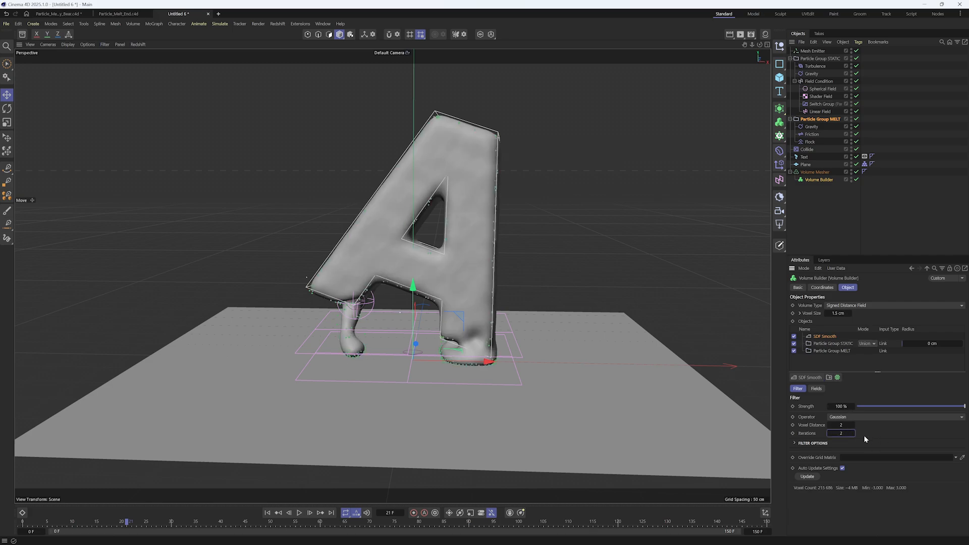
pyautogui.click(808, 377)
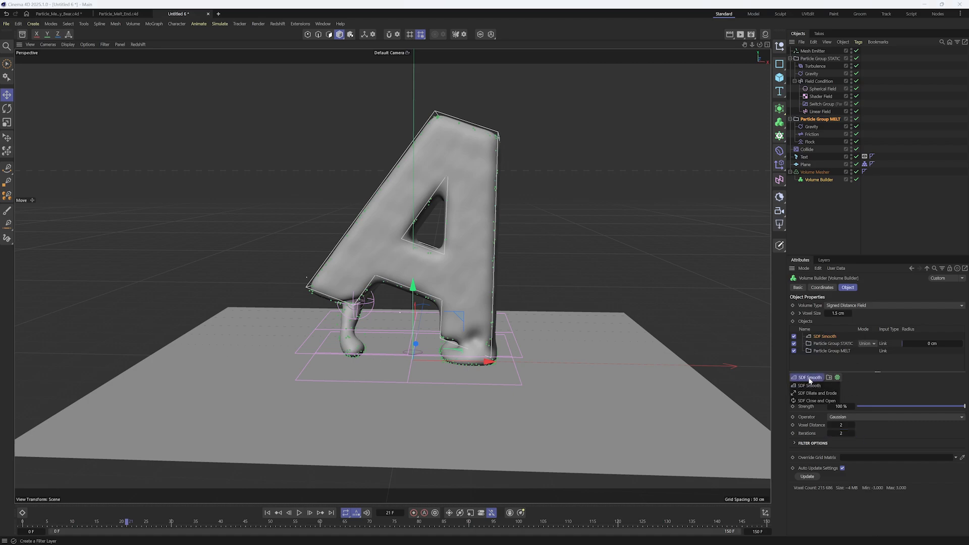
pyautogui.click(828, 401)
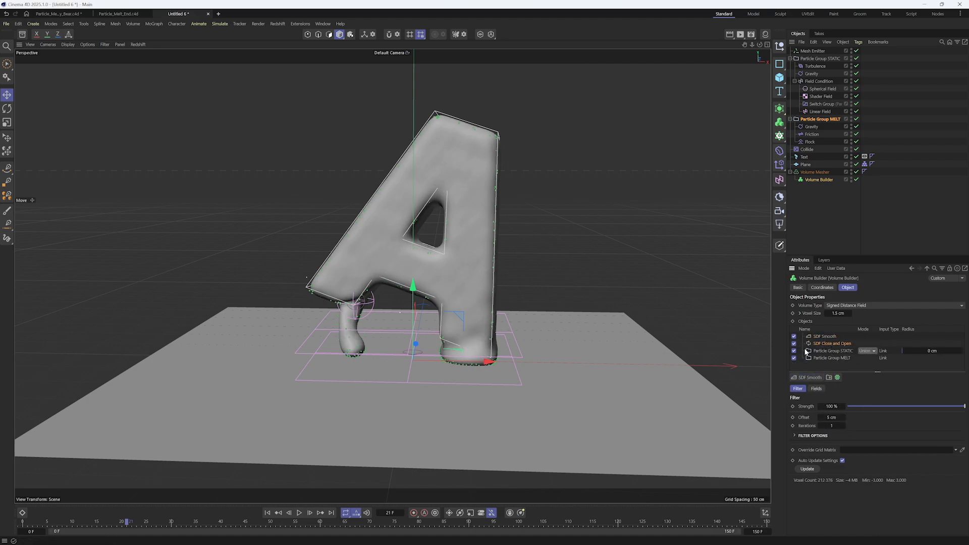
pyautogui.click(794, 344)
pyautogui.click(794, 344)
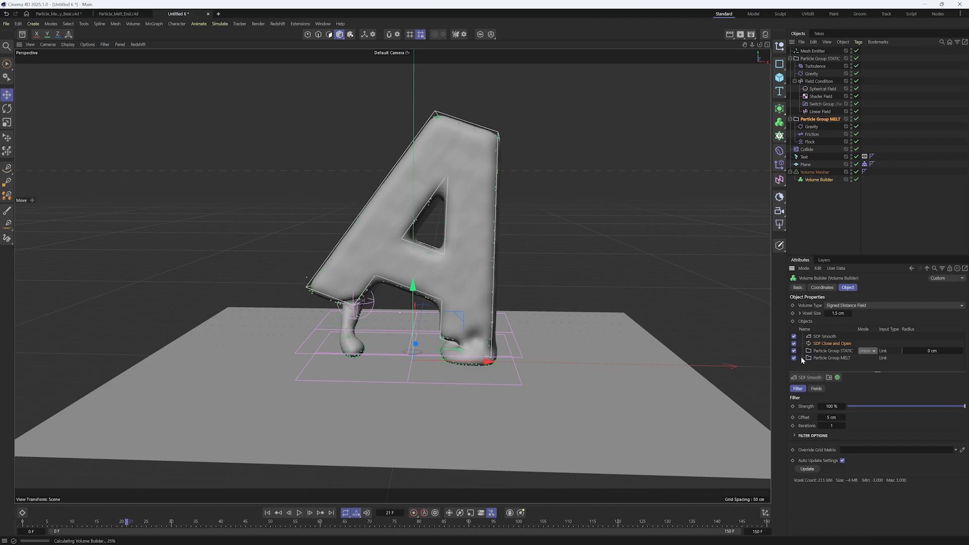
# Set the SDF Close and Open offset to 3 cm and the SDF Smooth strength to 85%, and replay the simulation from frame 0
pyautogui.press('Return')
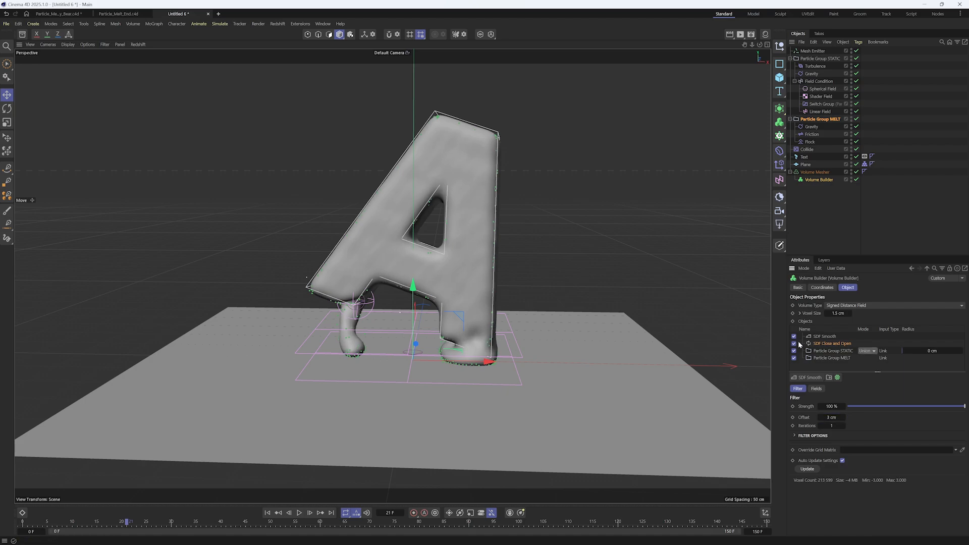
pyautogui.click(267, 512)
pyautogui.click(833, 336)
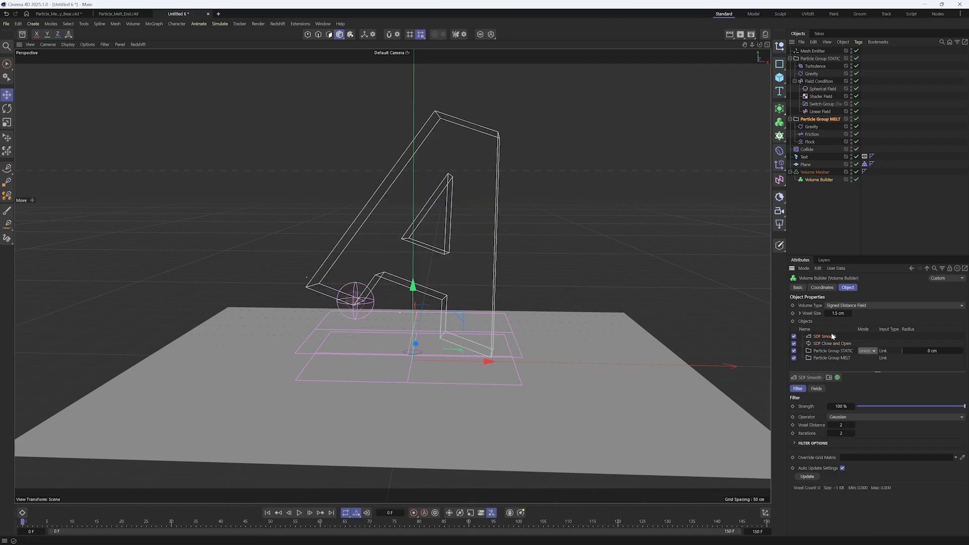
pyautogui.click(949, 406)
pyautogui.click(302, 515)
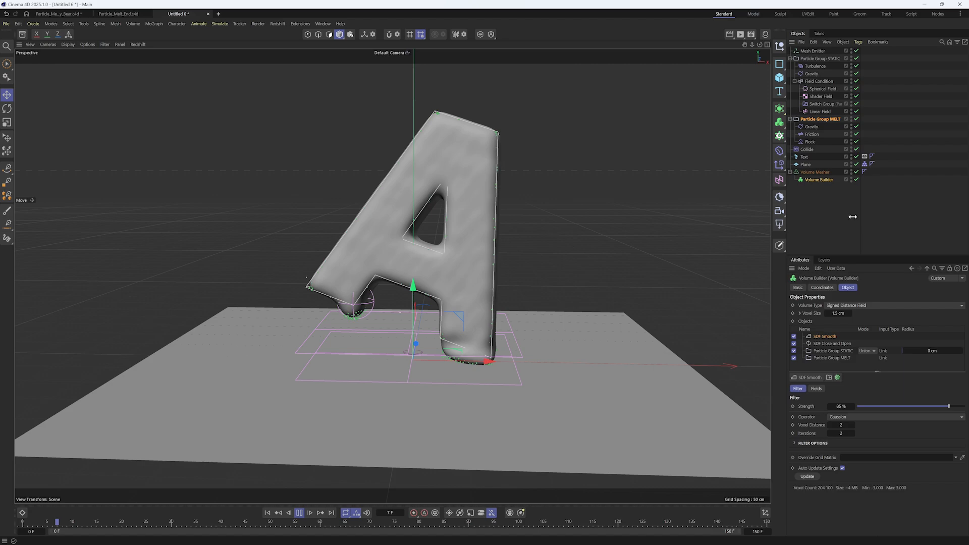
pyautogui.click(546, 313)
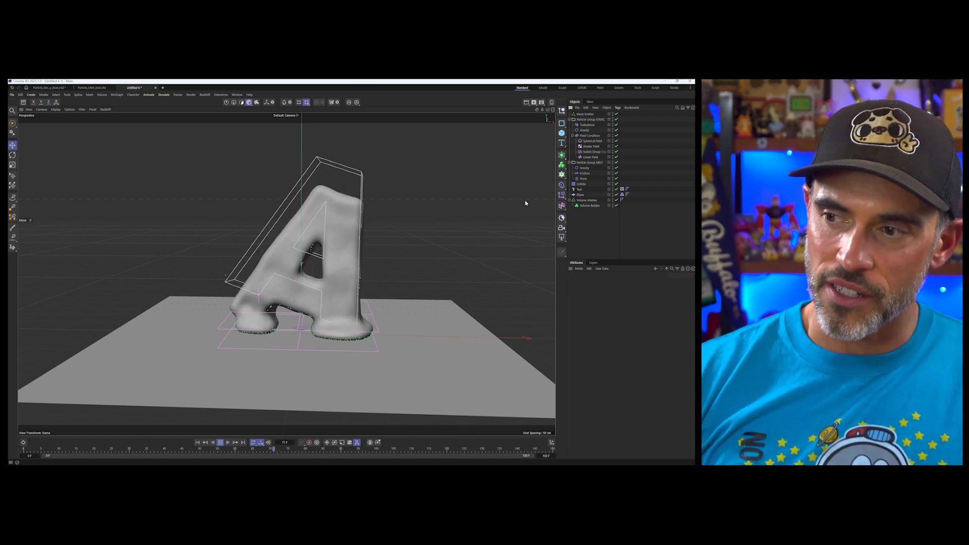
# Set the separation radius of the MELT group's Flock to 3.5 cm while the simulation plays, and stop the playback after checking the melt
pyautogui.click(586, 200)
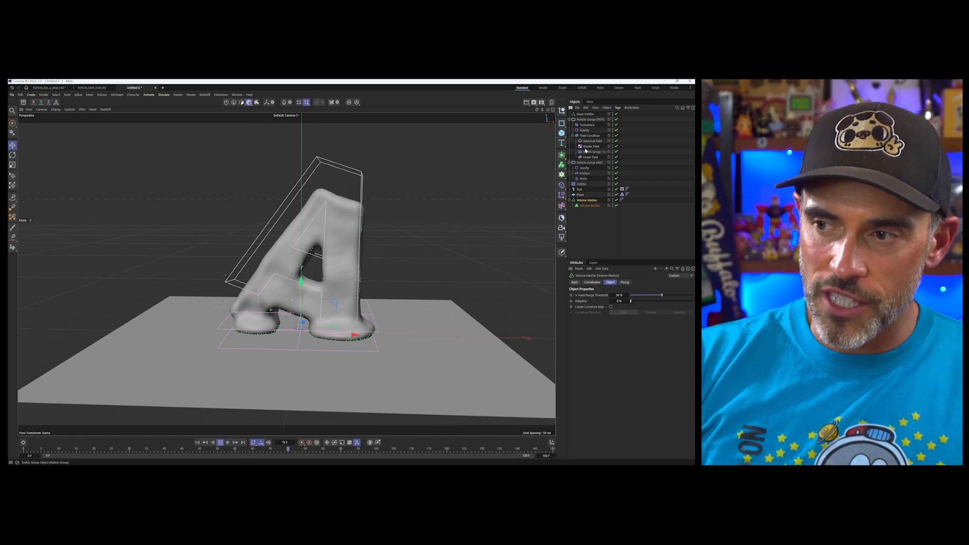
pyautogui.click(583, 179)
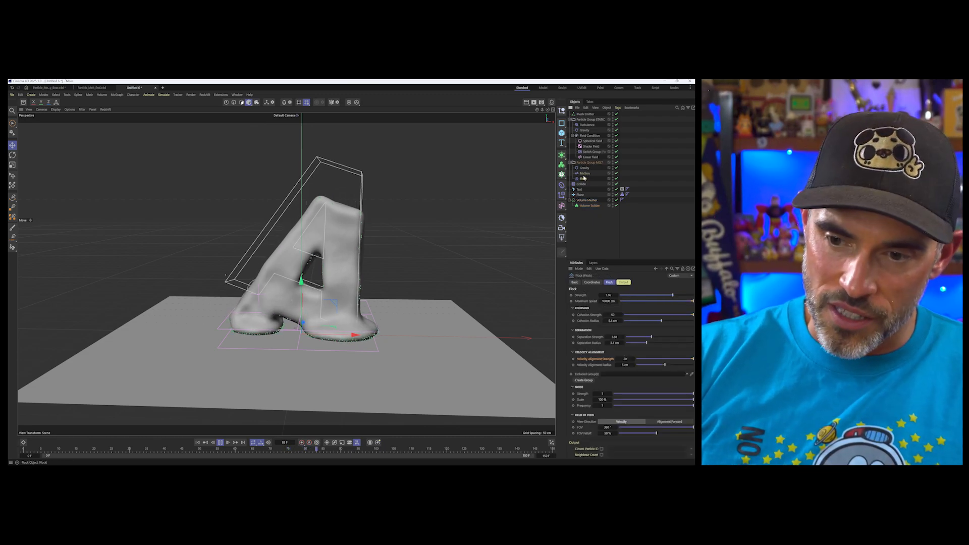
pyautogui.moveTo(647, 343); pyautogui.dragTo(651, 345)
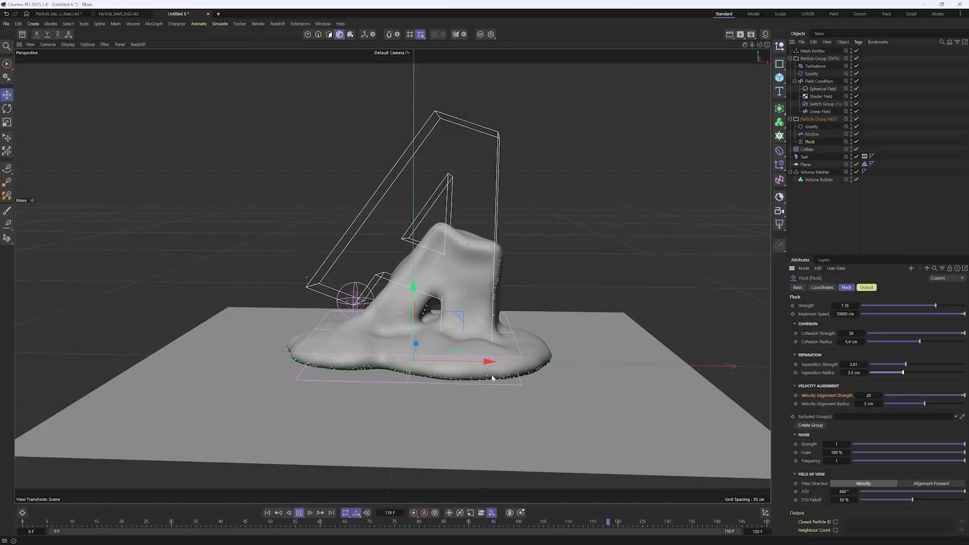
pyautogui.doubleClick(868, 395)
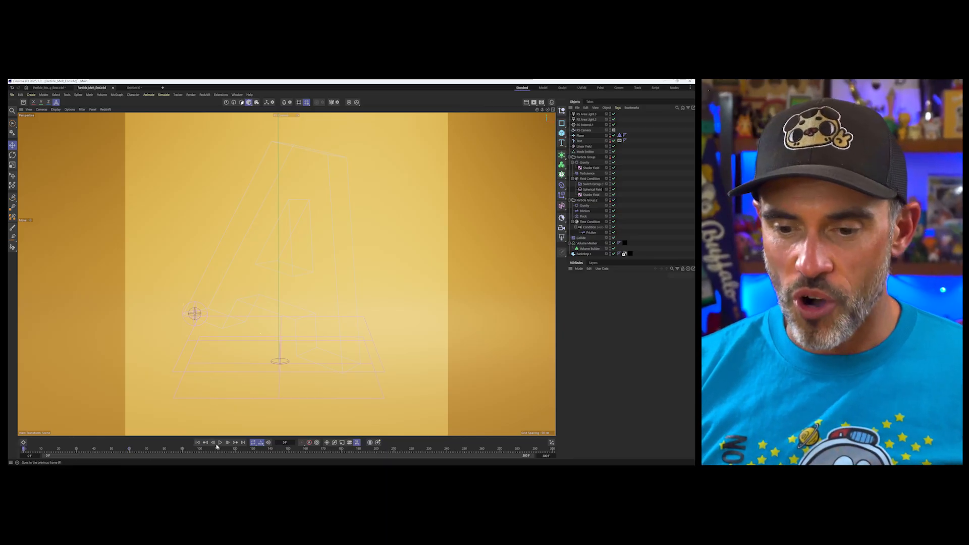
pyautogui.click(219, 443)
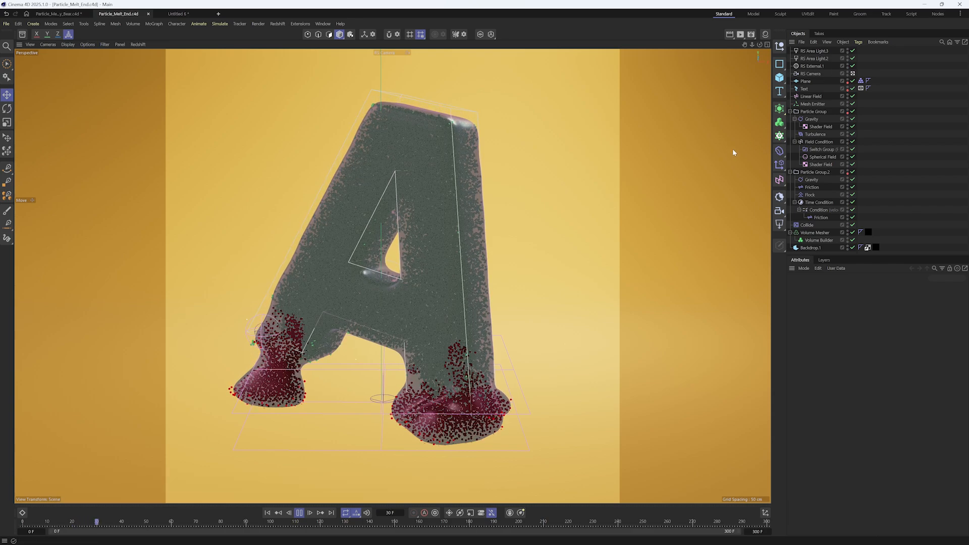
# In the Particle_Melt_End scene, stop the playback at frame 55 and start a live Redshift RenderView render, placing its window over the viewport
pyautogui.doubleClick(848, 111)
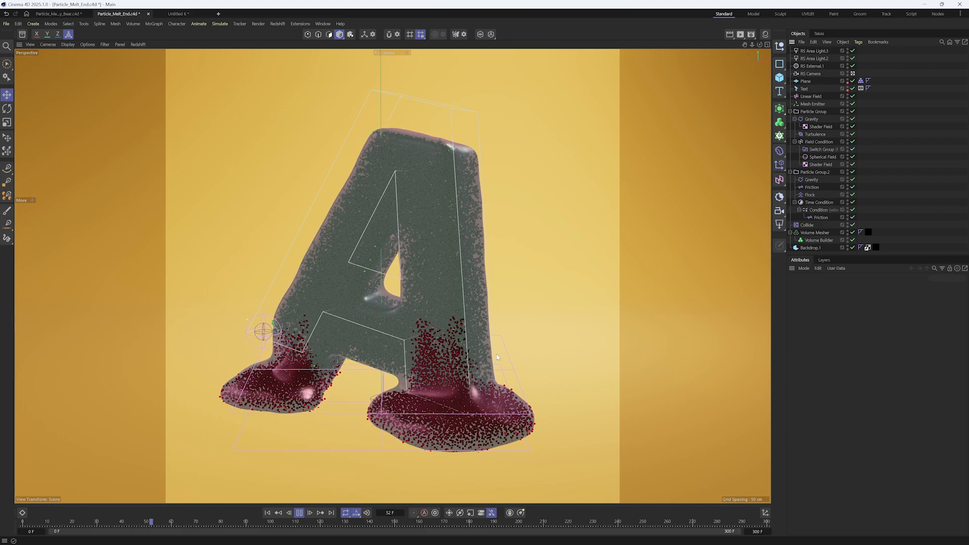
pyautogui.press('F8')
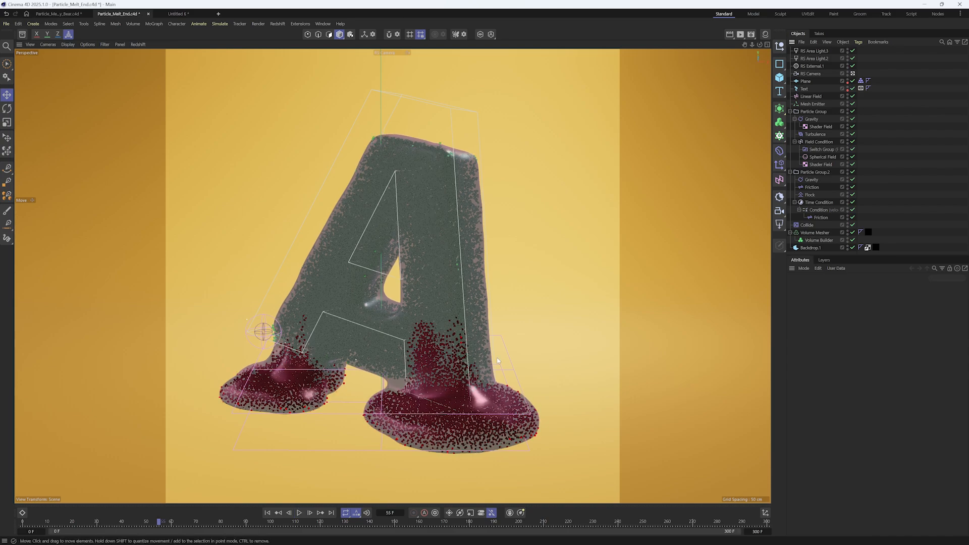
pyautogui.click(742, 36)
pyautogui.click(767, 75)
pyautogui.moveTo(749, 71); pyautogui.dragTo(663, 57)
pyautogui.moveTo(529, 45); pyautogui.dragTo(555, 92)
pyautogui.click(529, 114)
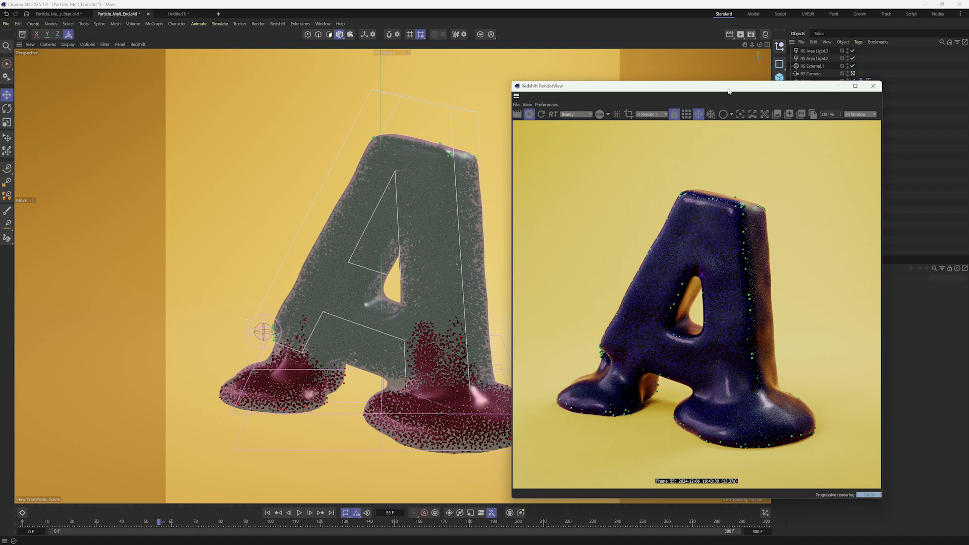
pyautogui.moveTo(728, 91); pyautogui.dragTo(437, 85)
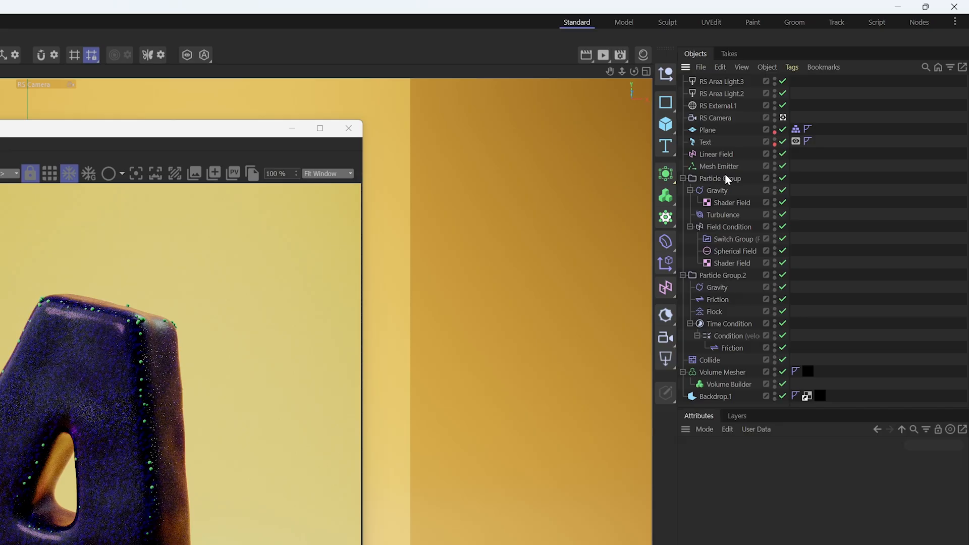
# Hide Particle Group and Particle Group.2 from the render, play the simulation on to frame 64, and close the Redshift RenderView
pyautogui.click(832, 112)
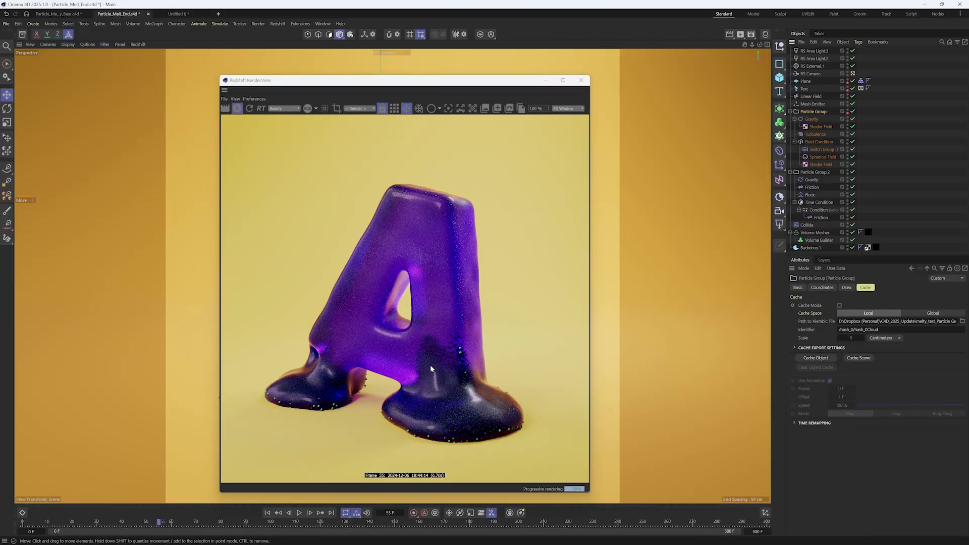
pyautogui.click(815, 173)
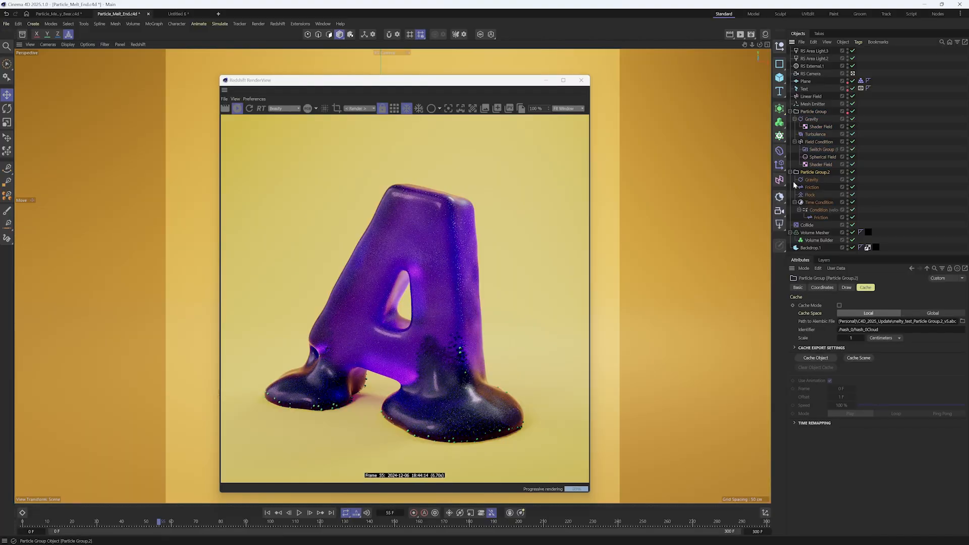
pyautogui.doubleClick(848, 174)
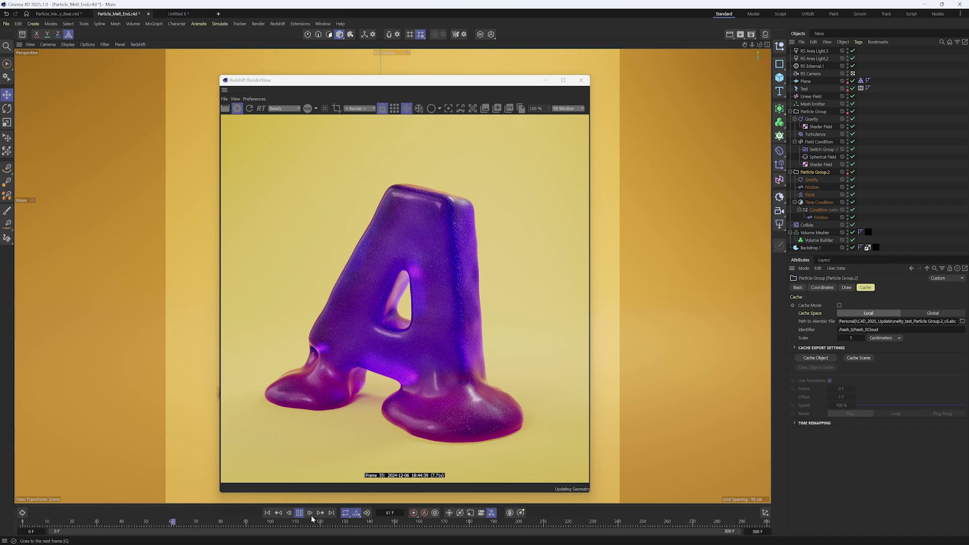
pyautogui.press('F8')
pyautogui.click(581, 79)
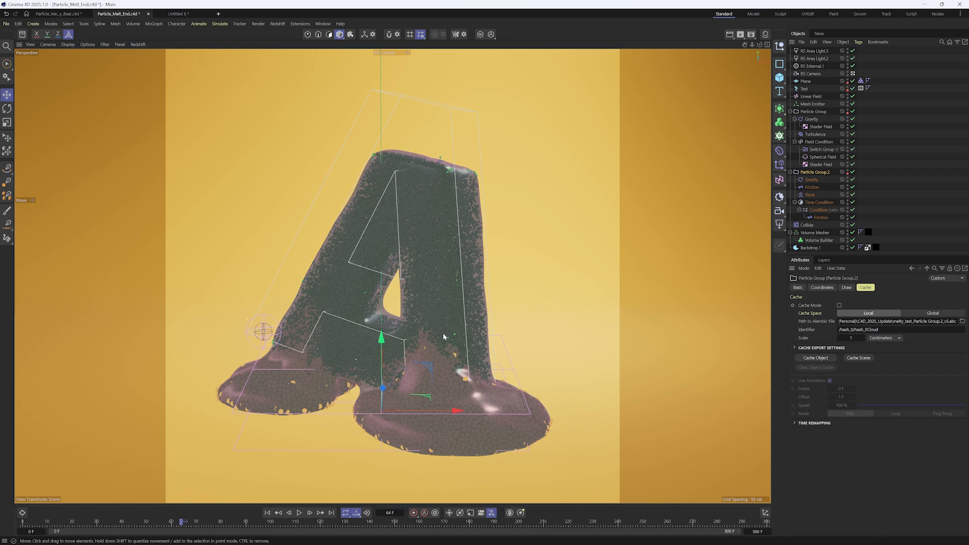
# Disable the Volume Mesher and cache the scene from frame 0 with Particle Group and Particle Group.2 selected
pyautogui.click(844, 235)
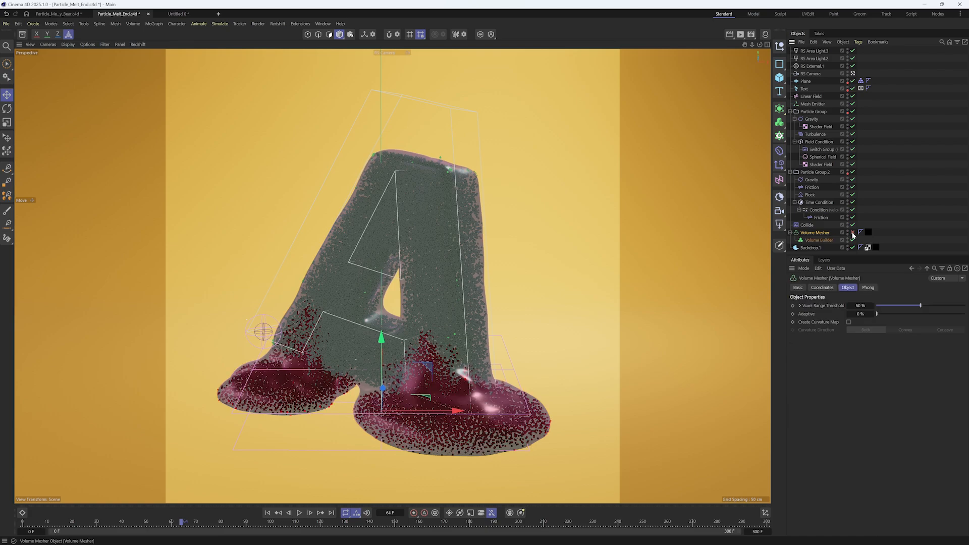
pyautogui.click(852, 232)
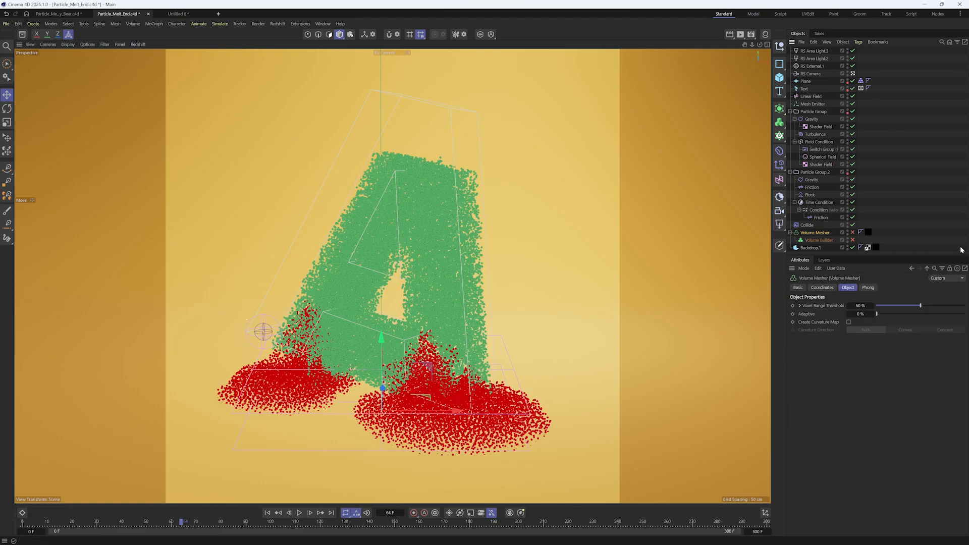
pyautogui.click(279, 513)
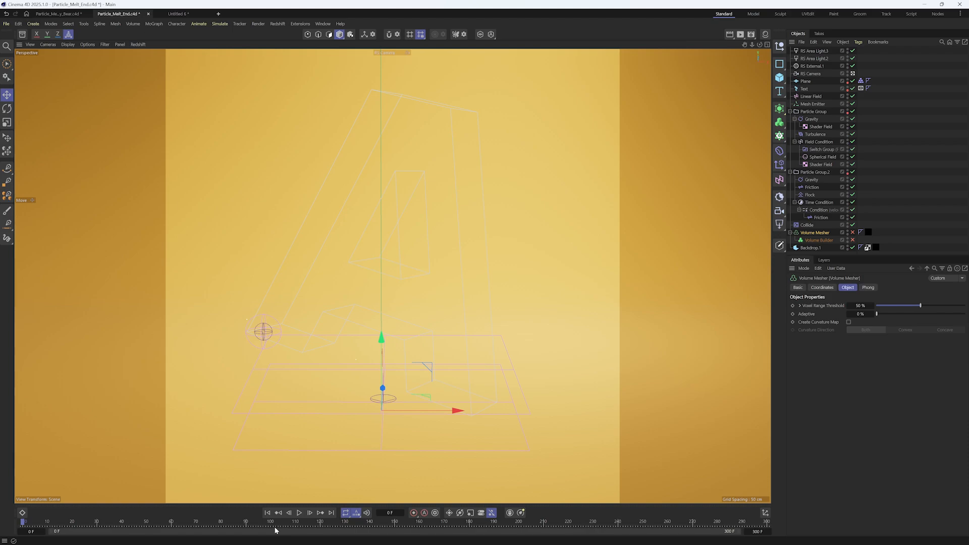
pyautogui.click(814, 111)
pyautogui.keyDown('ctrl'); pyautogui.click(814, 172); pyautogui.keyUp('ctrl')
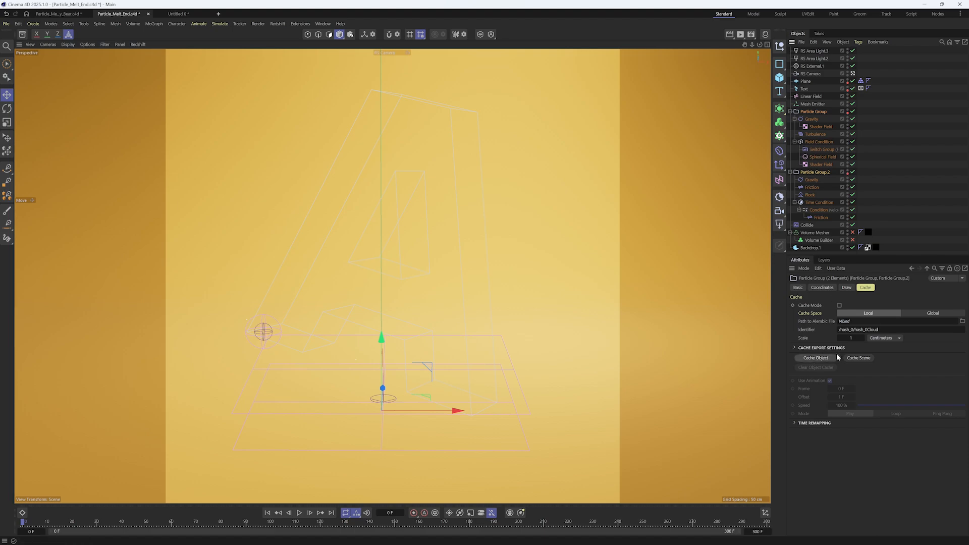
pyautogui.click(853, 360)
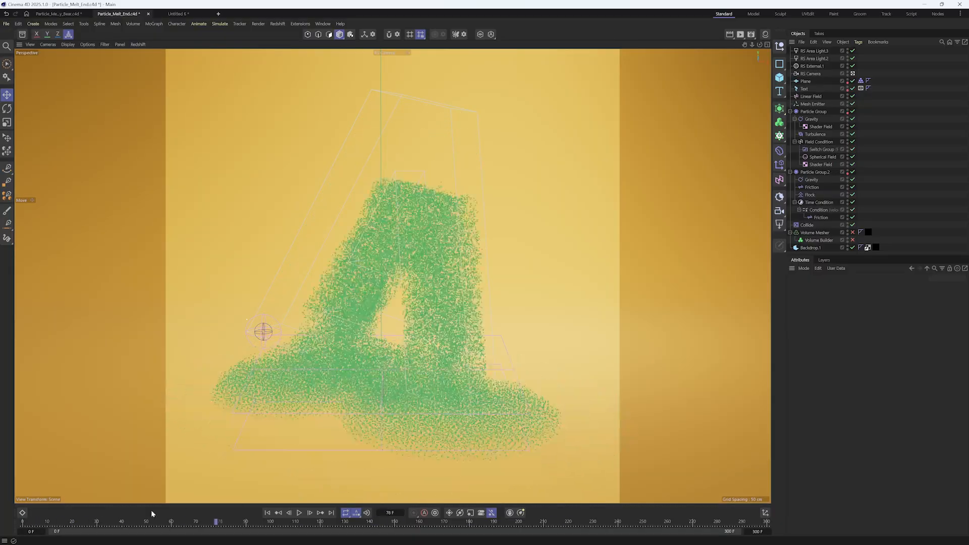
# Scrub and play through the cached particle simulation, and re-enable the Volume Mesher and Volume Builder
pyautogui.moveTo(152, 511); pyautogui.dragTo(198, 514)
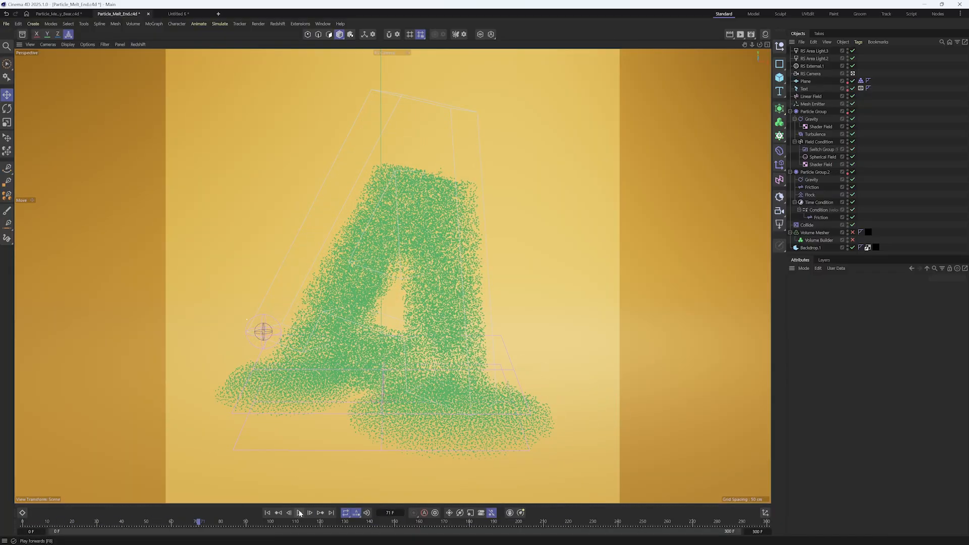
pyautogui.click(300, 512)
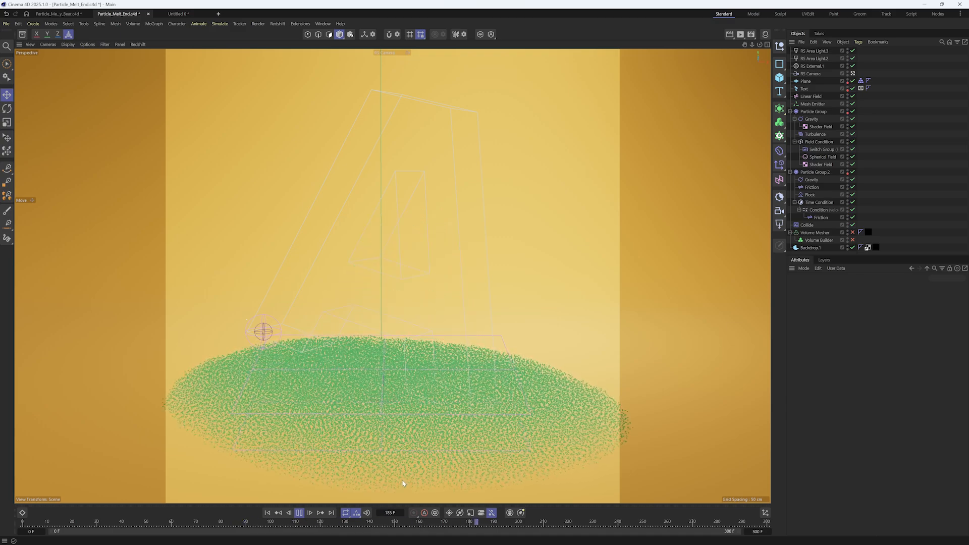
pyautogui.click(299, 514)
pyautogui.moveTo(287, 524); pyautogui.dragTo(216, 522)
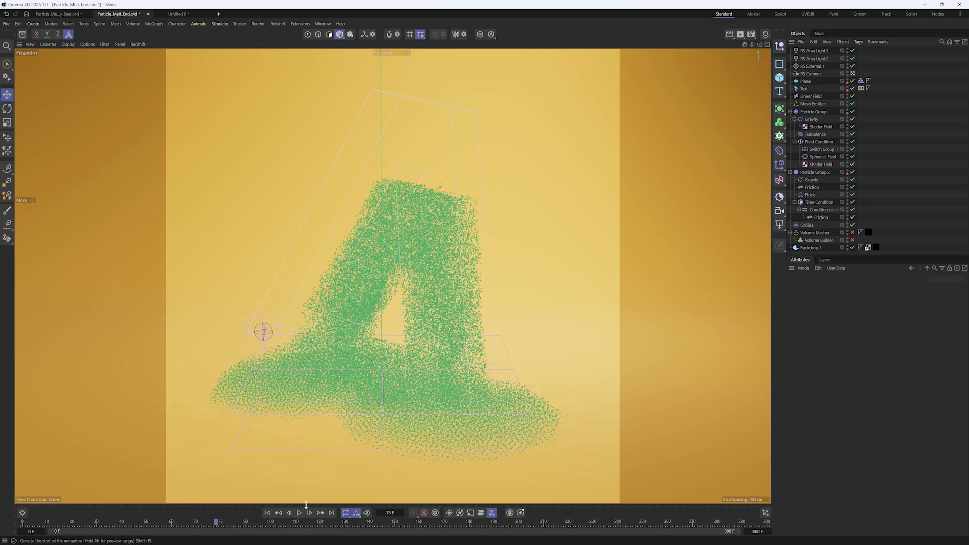
pyautogui.moveTo(852, 233); pyautogui.dragTo(852, 241)
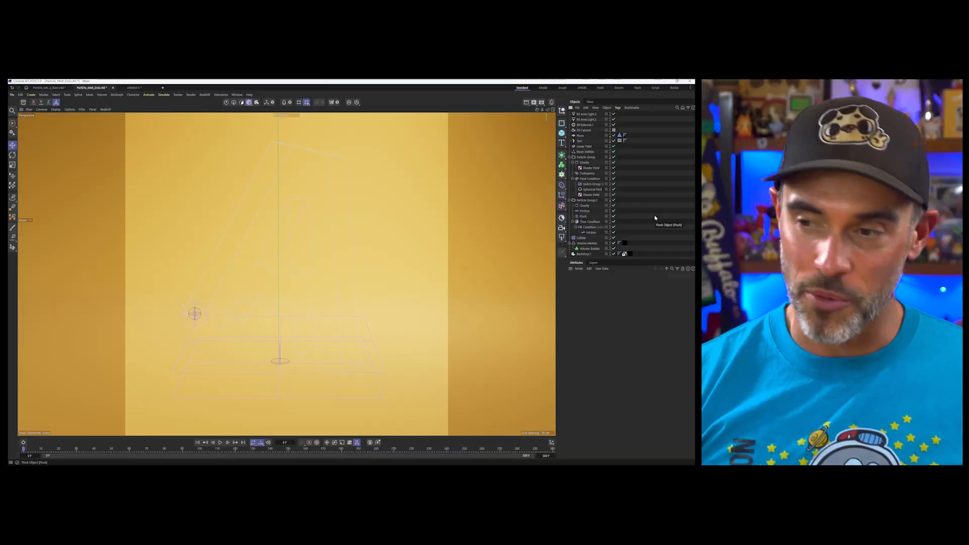
# Paste the Gummy Bear model into the scene and make it visible in the viewport
pyautogui.hotkey('ctrl', 'v')
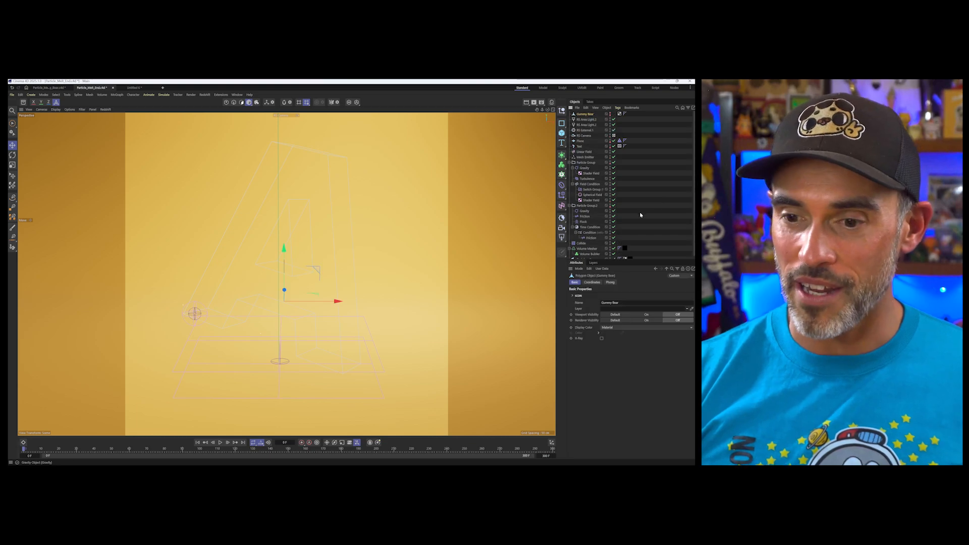
pyautogui.click(610, 113)
pyautogui.moveTo(281, 339)
pyautogui.keyDown('alt'); pyautogui.mouseDown()
pyautogui.moveTo(227, 337)
pyautogui.moveTo(278, 340)
pyautogui.mouseUp(); pyautogui.keyUp('alt')
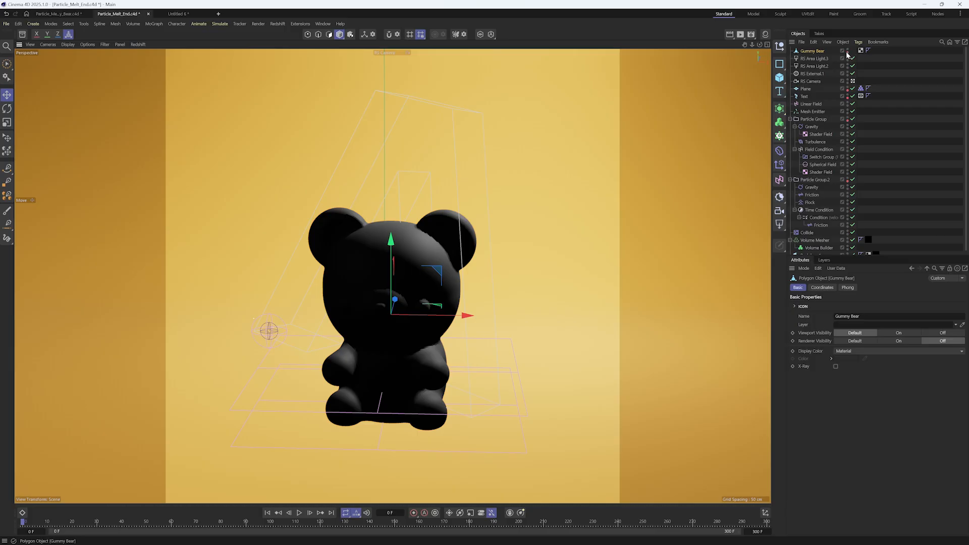
# Disable the Text object and use the Gummy Bear as the Mesh Emitter's geometry
pyautogui.click(852, 97)
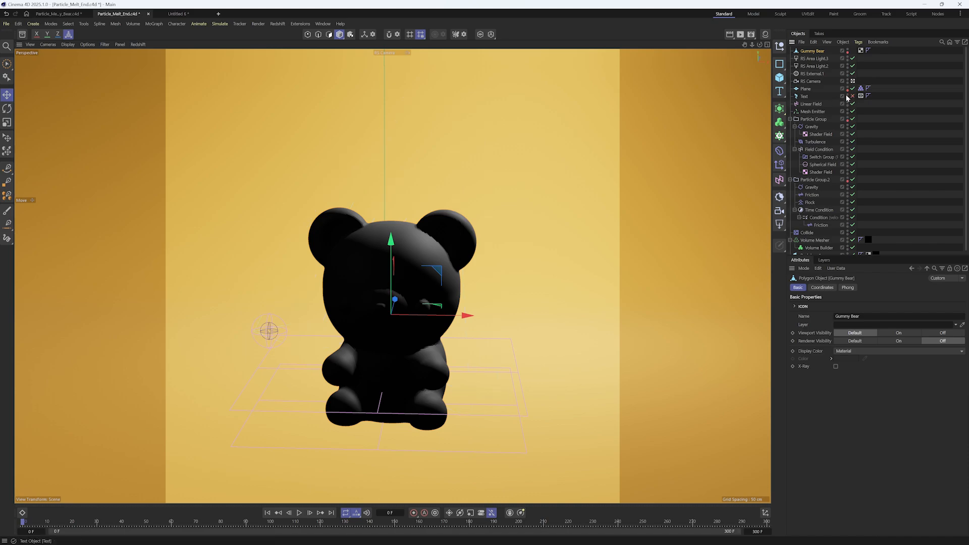
pyautogui.click(814, 112)
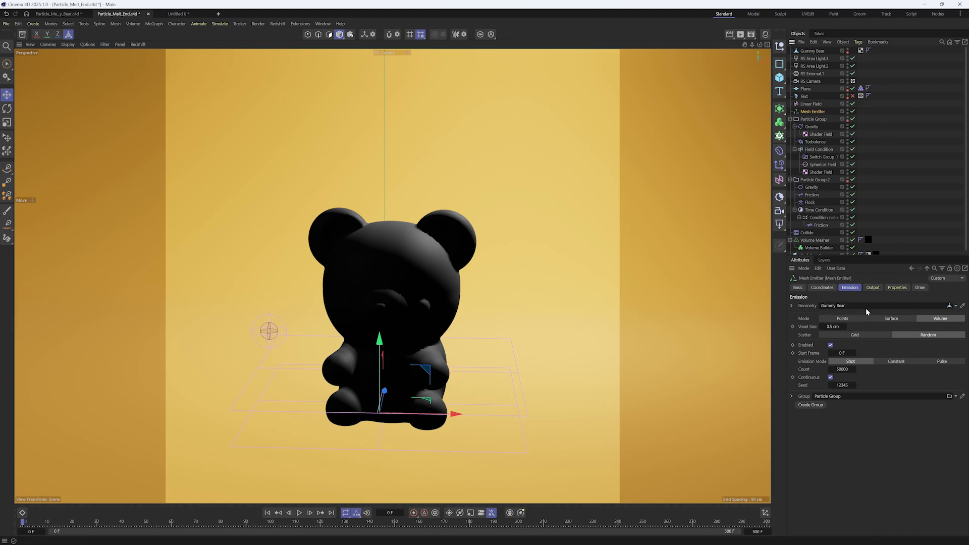
pyautogui.click(807, 113)
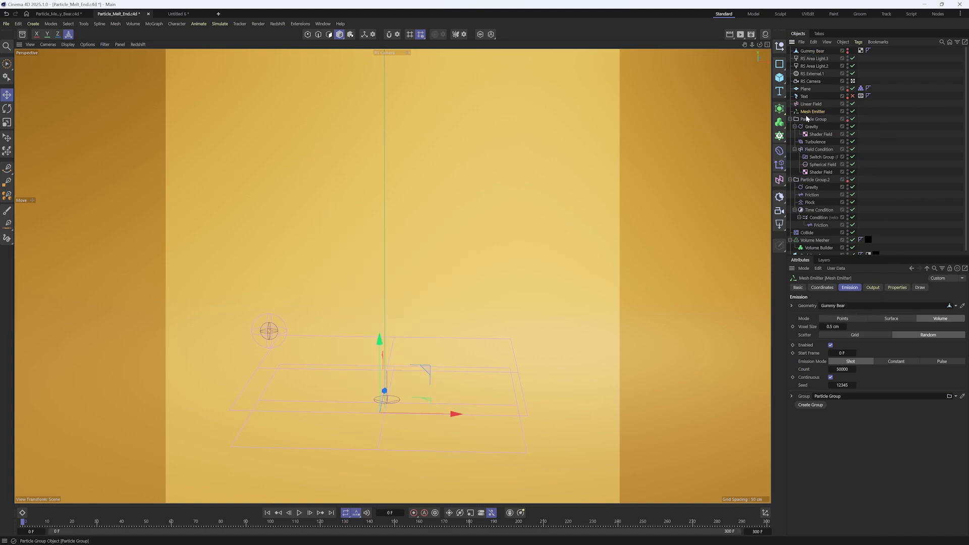
# Play the gummy bear particle simulation to frame 27 and enable the Volume Mesher to mesh the melting bear
pyautogui.click(299, 513)
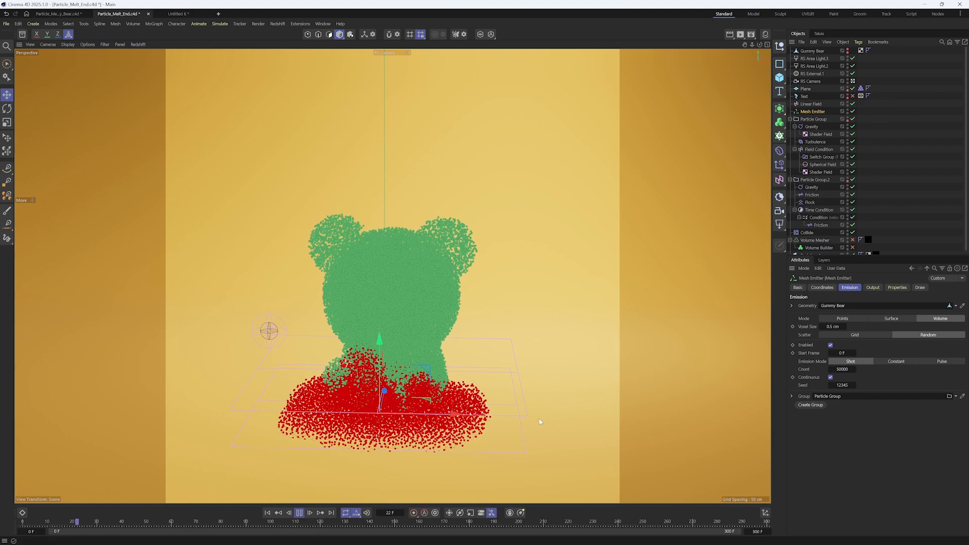
pyautogui.press('F8')
pyautogui.click(853, 240)
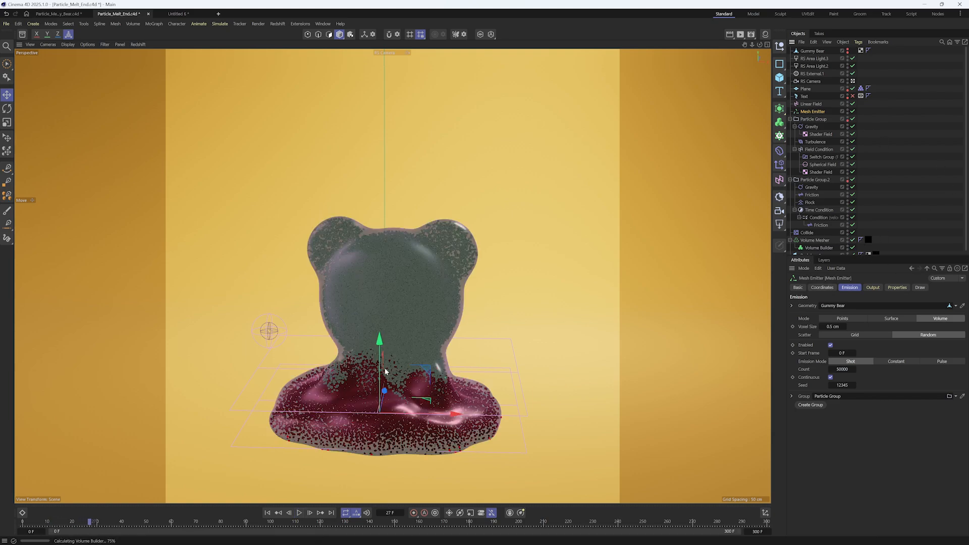
# Frame the melting bear closer in the camera and render it at frame 27 in the Redshift RenderView
pyautogui.keyDown('alt'); pyautogui.moveTo(418, 363); pyautogui.dragTo(412, 332, button='middle'); pyautogui.keyUp('alt')
pyautogui.keyDown('alt'); pyautogui.moveTo(412, 332); pyautogui.dragTo(406, 344); pyautogui.keyUp('alt')
pyautogui.keyDown('alt'); pyautogui.moveTo(406, 343); pyautogui.dragTo(425, 341, button='right'); pyautogui.keyUp('alt')
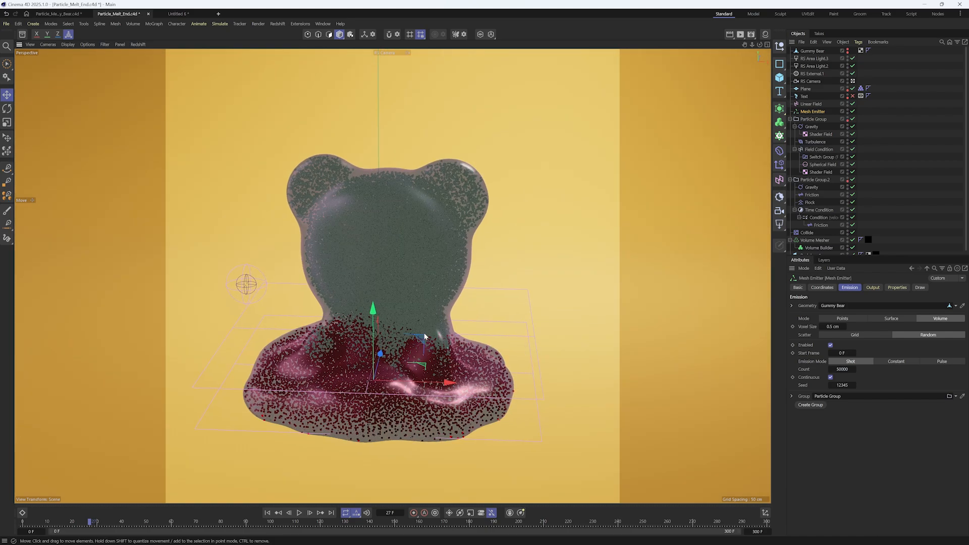
pyautogui.keyDown('alt'); pyautogui.moveTo(425, 341); pyautogui.dragTo(436, 353, button='middle'); pyautogui.keyUp('alt')
pyautogui.click(741, 38)
pyautogui.click(747, 74)
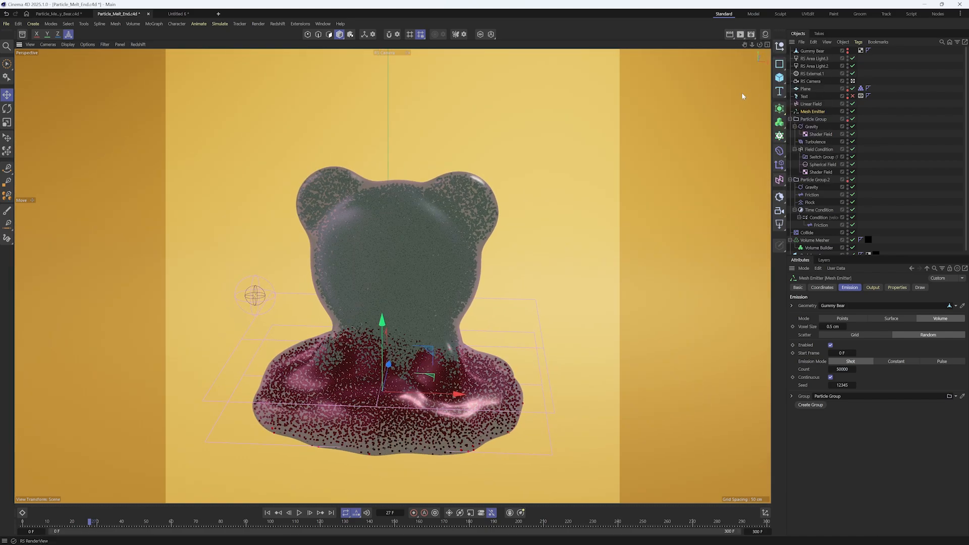
pyautogui.click(617, 96)
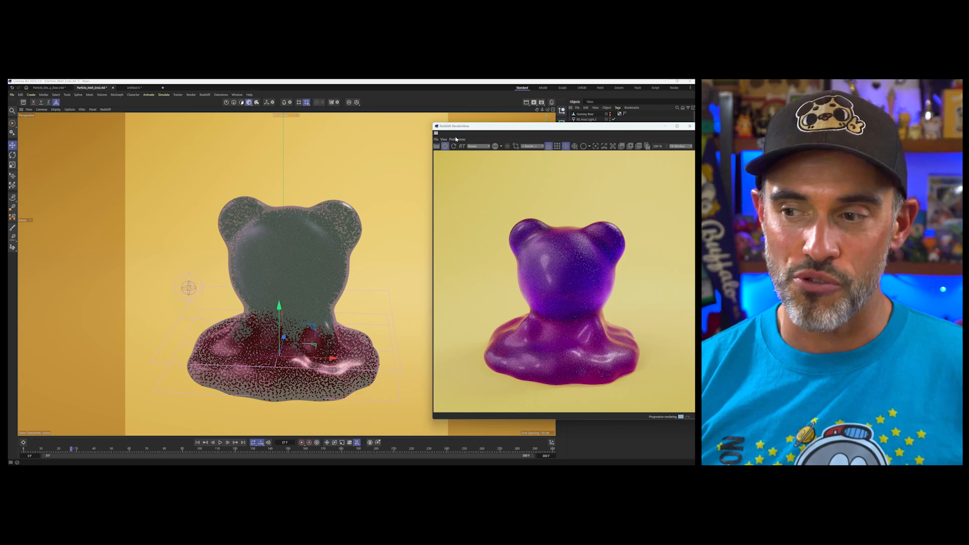
pyautogui.moveTo(563, 126); pyautogui.dragTo(517, 130)
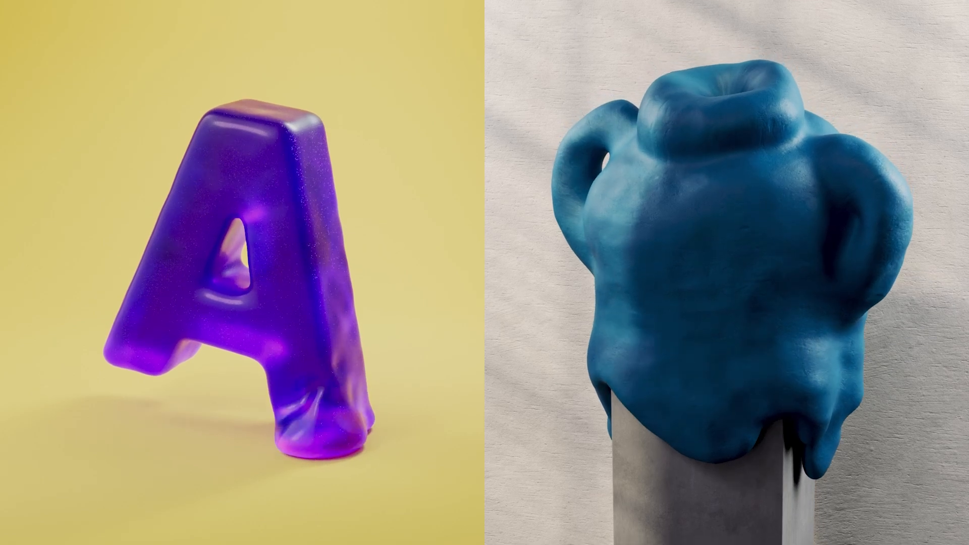
# Play the gummy bear's particle simulation without the volume mesh
pyautogui.click(300, 513)
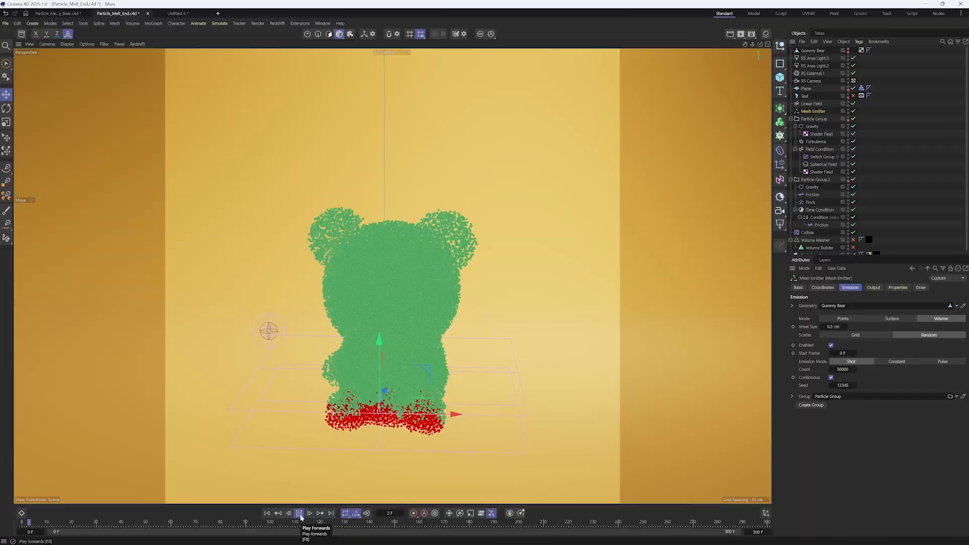